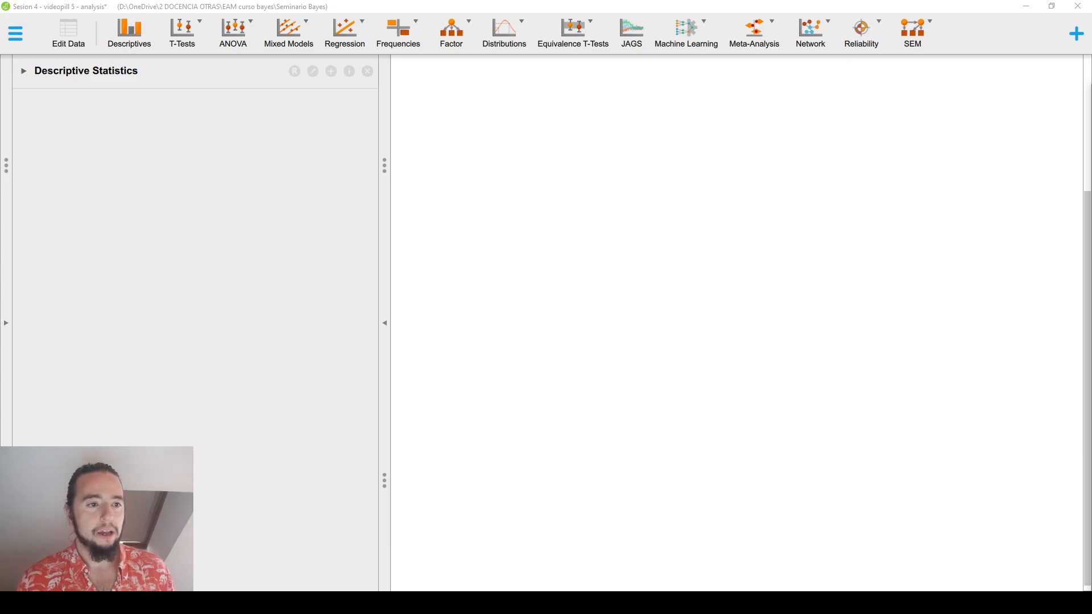
Open the data view, look through the dataset's rows and demographic columns, and return to the analysis
left_click(6, 343)
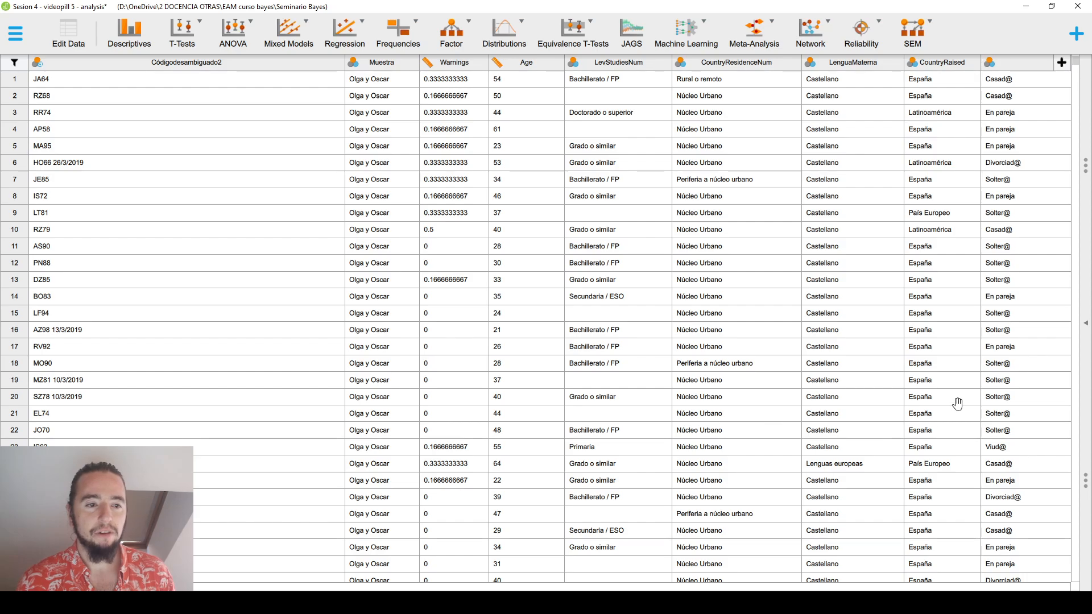
left_click_drag(976, 364, 428, 313)
left_click_drag(947, 305, 501, 305)
left_click_drag(1007, 361, 944, 305)
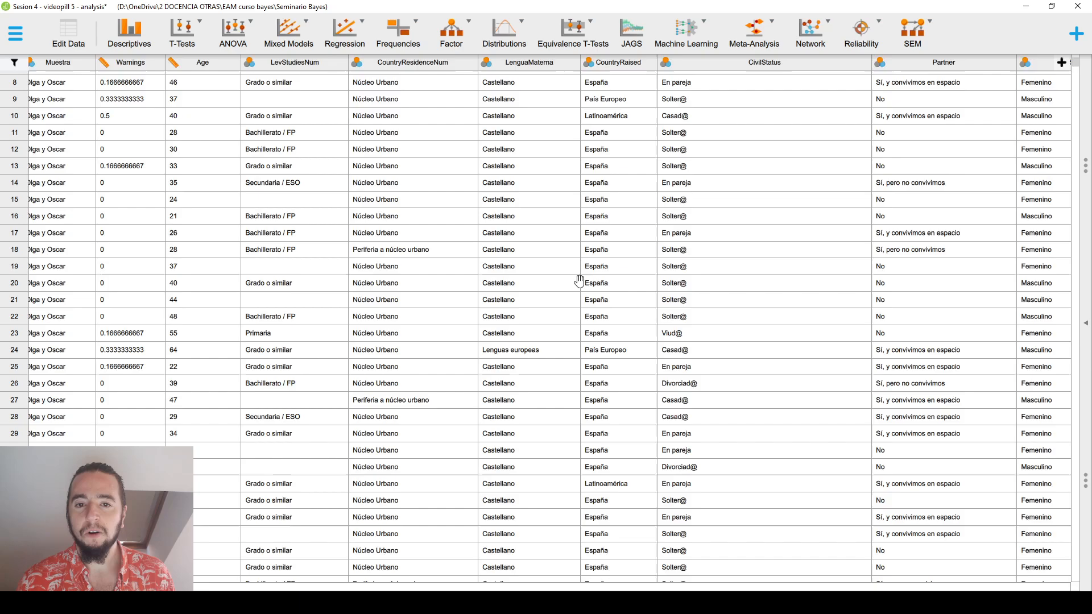
left_click_drag(580, 285, 891, 248)
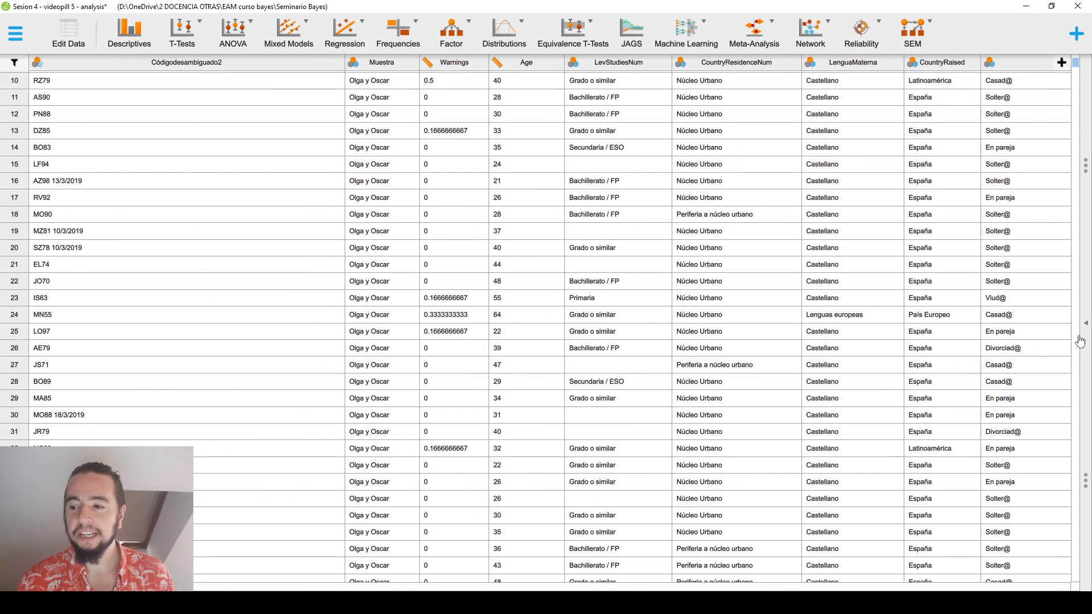
left_click(1087, 335)
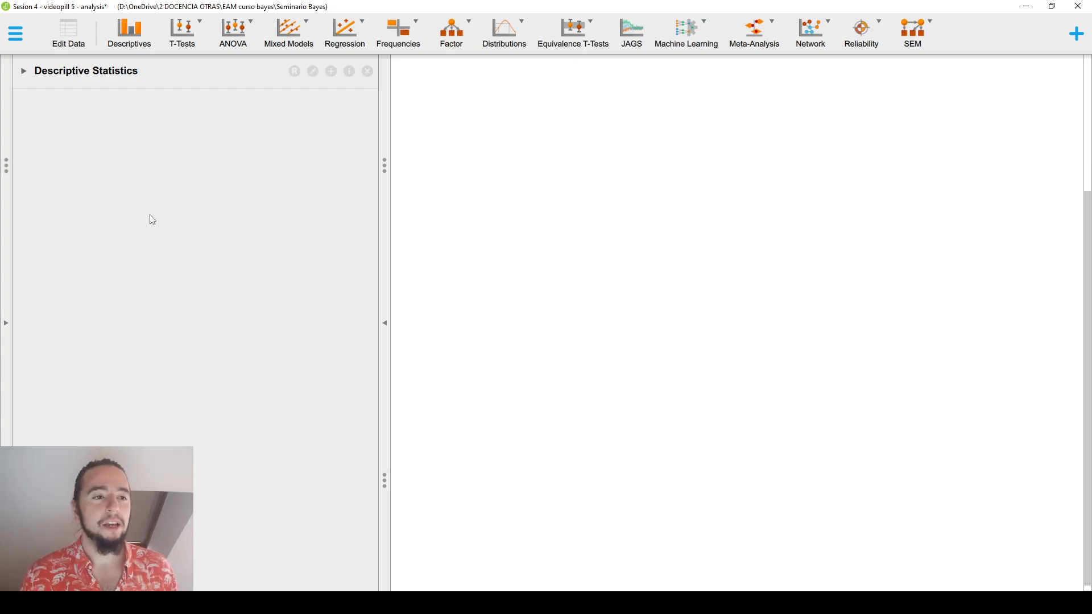
Open the Descriptive Statistics analysis, add Age as a variable, and enable distribution plots
left_click(142, 83)
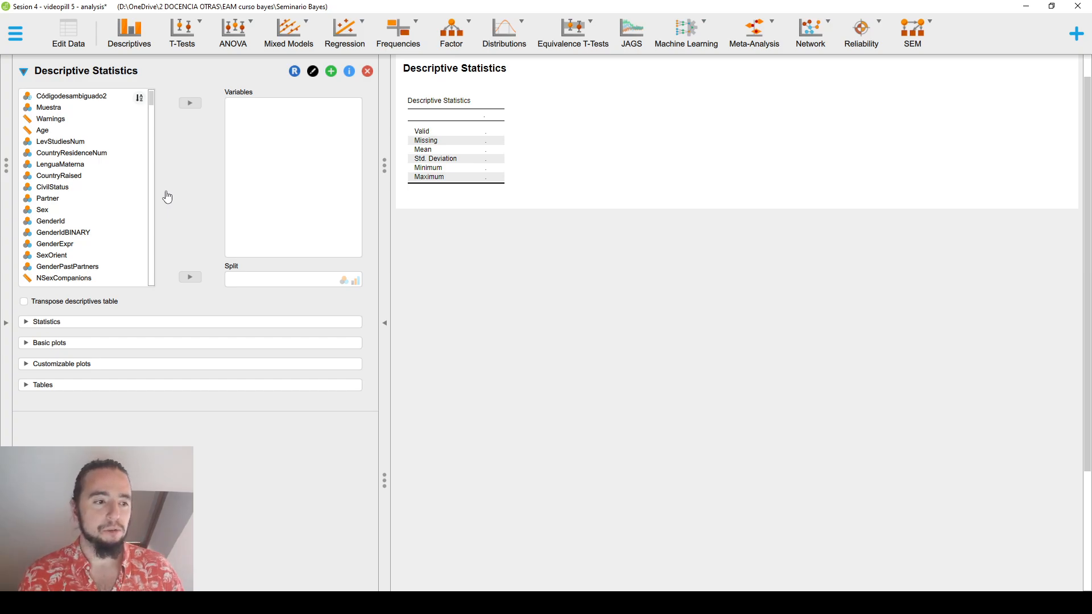
left_click(85, 131)
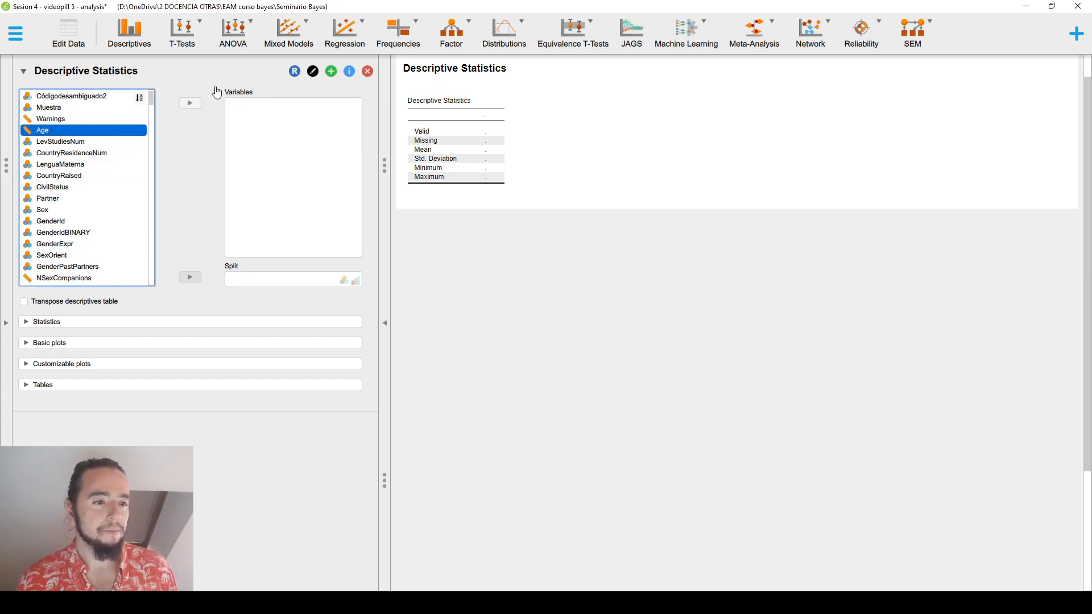
left_click(189, 105)
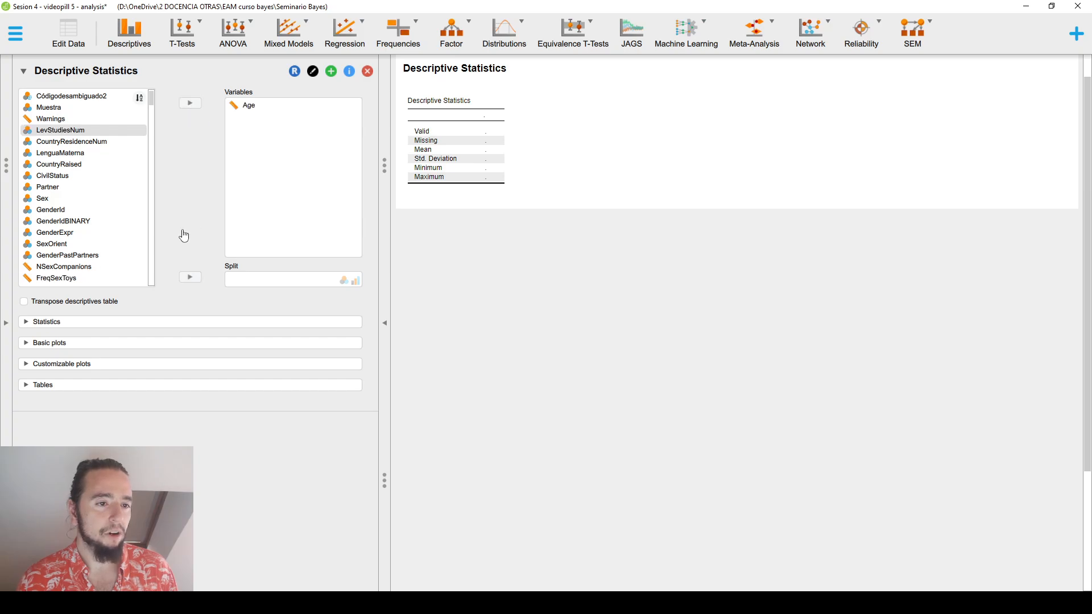
left_click(80, 343)
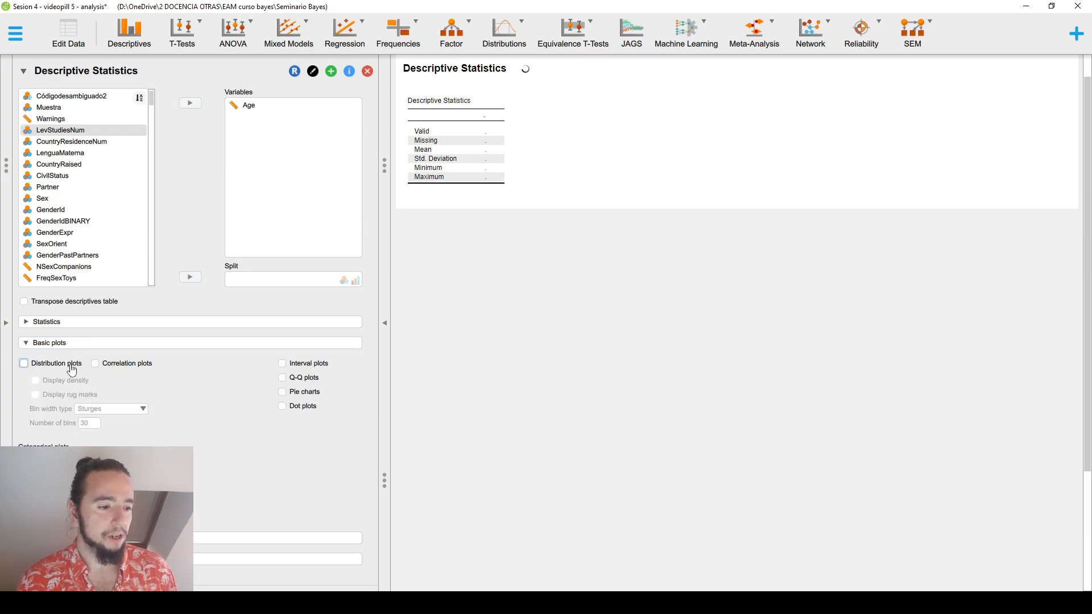
left_click(73, 365)
left_click(82, 345)
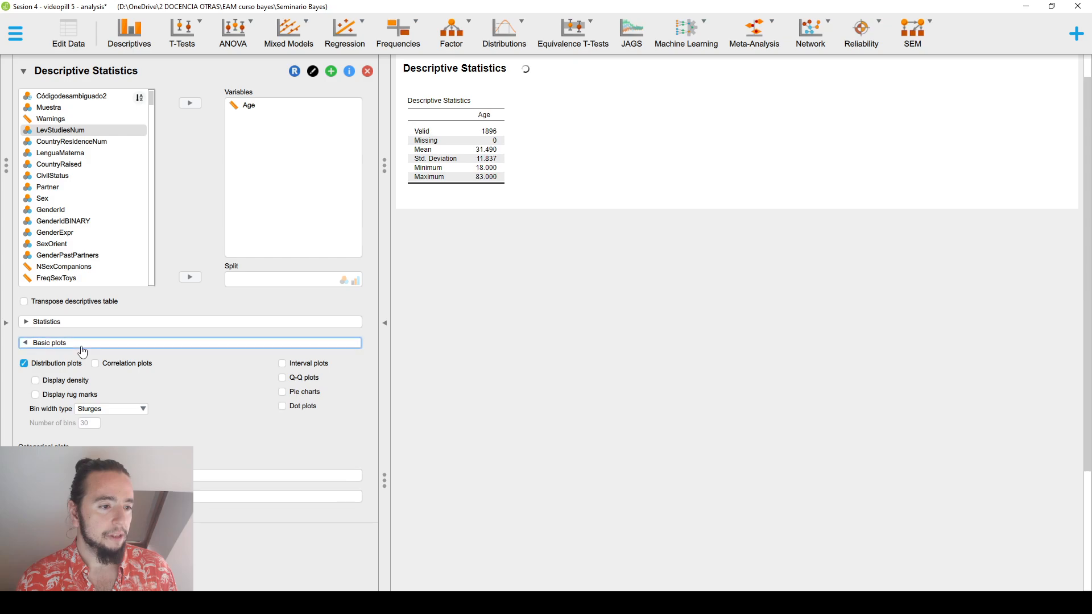
Add GenderIdBINARY and SexOrient to the analysed variables and widen the SexOrient plot so its category labels are readable
left_click(85, 200)
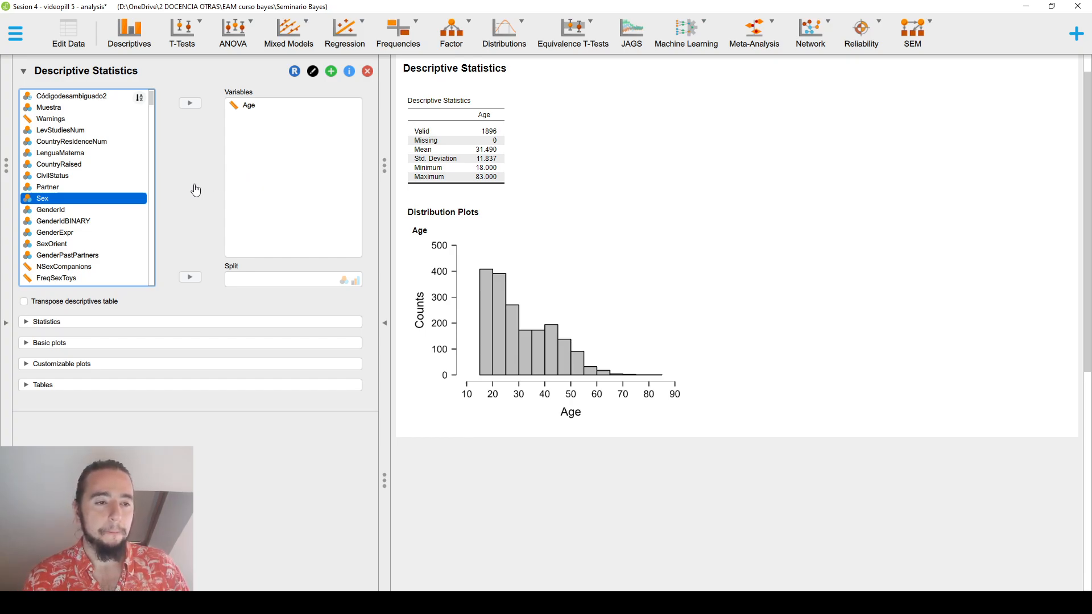
left_click(116, 221)
left_click(189, 106)
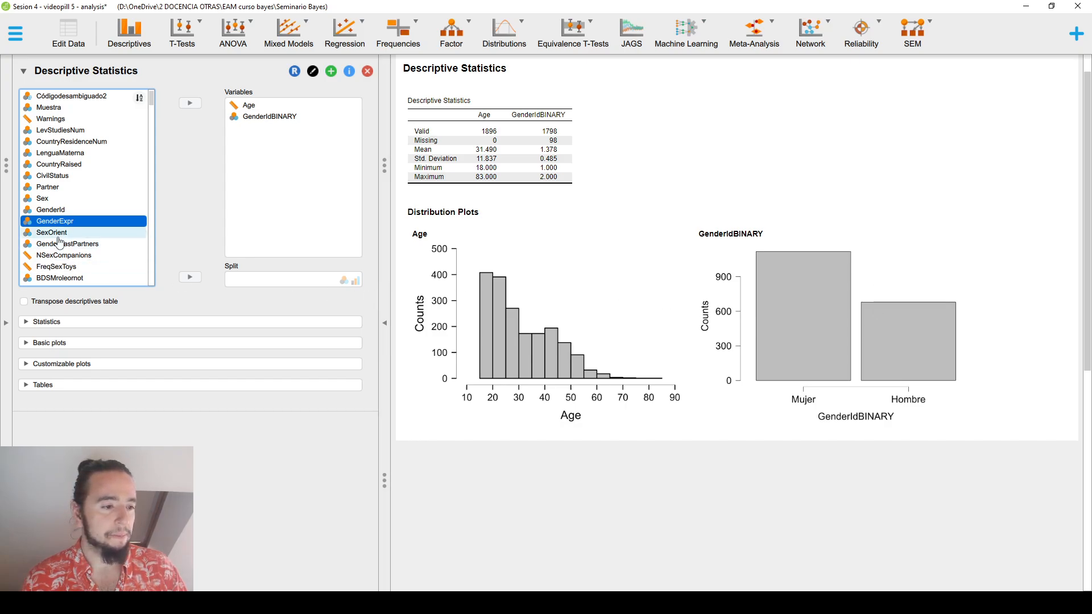
left_click(86, 232)
left_click(190, 103)
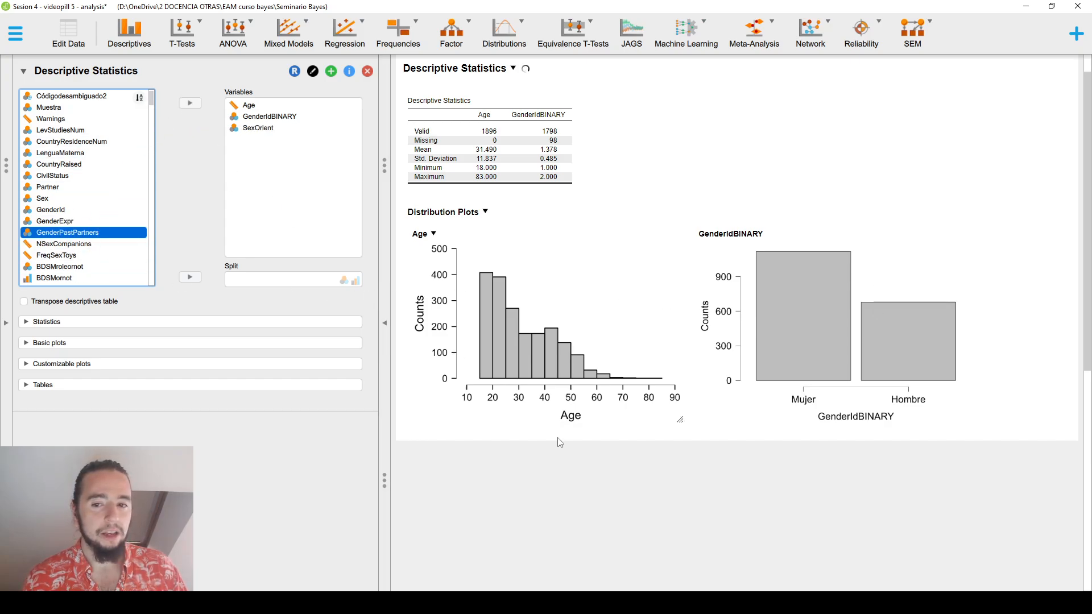
scroll(643, 302, "down", 3)
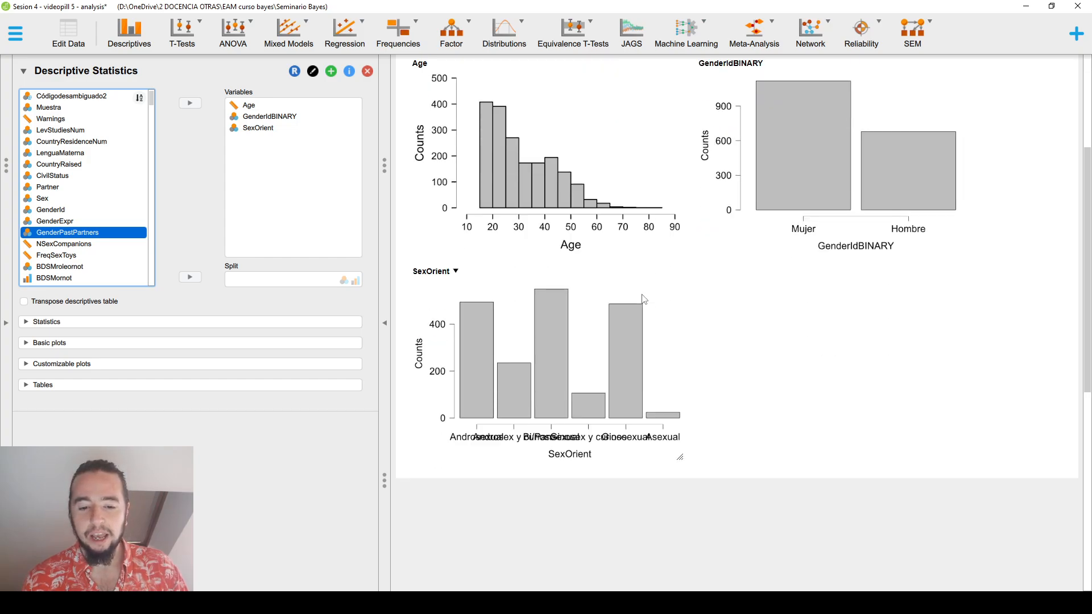
left_click_drag(677, 420, 903, 470)
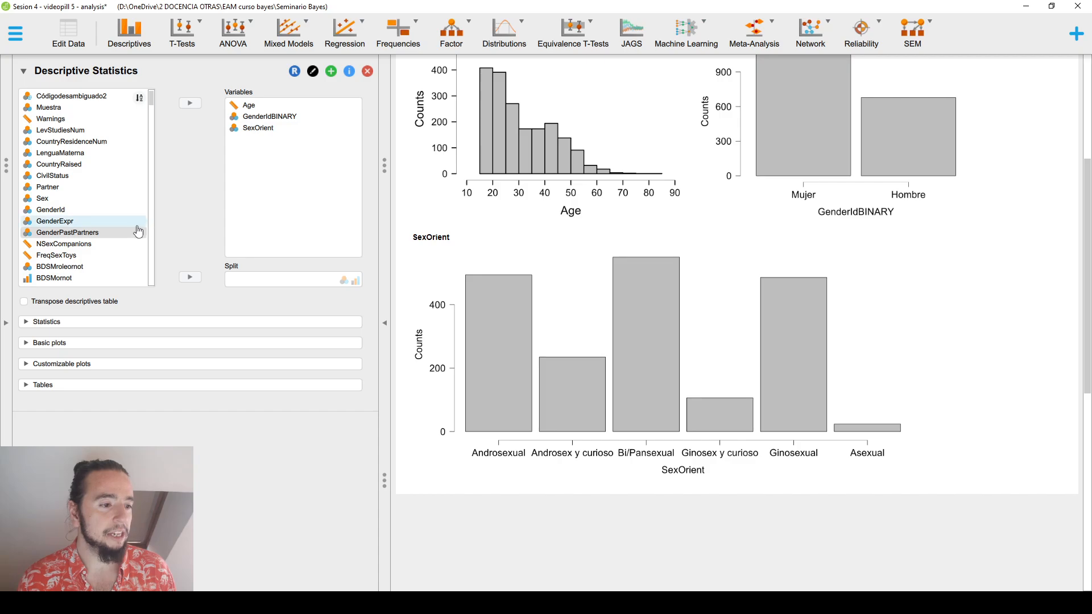
Add the personality variables N, E, O, A and C to the descriptive analysis
scroll(137, 230, "down", 3)
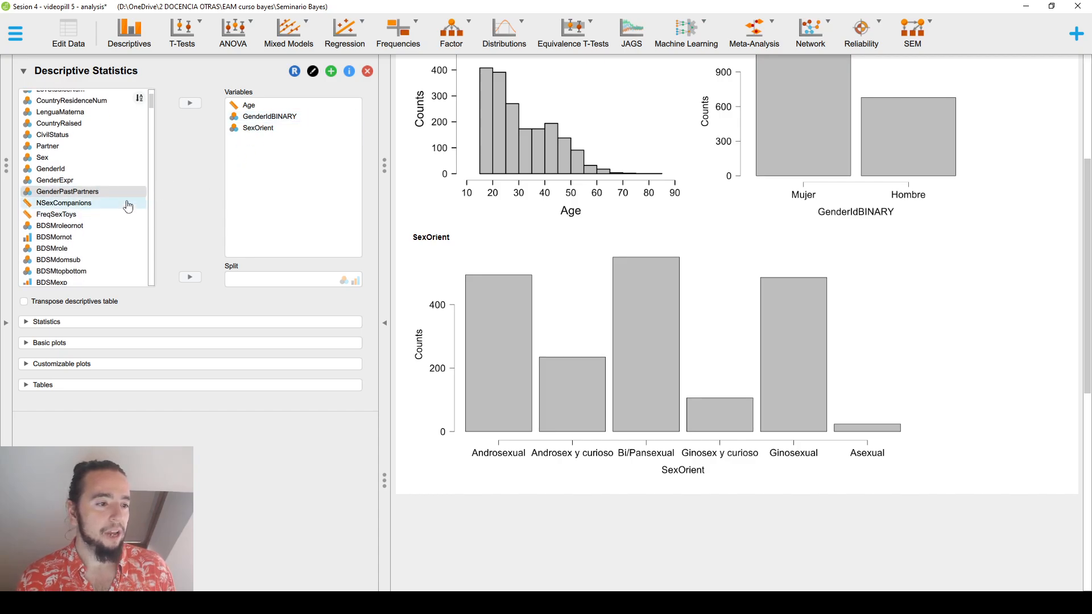
scroll(117, 209, "up", 3)
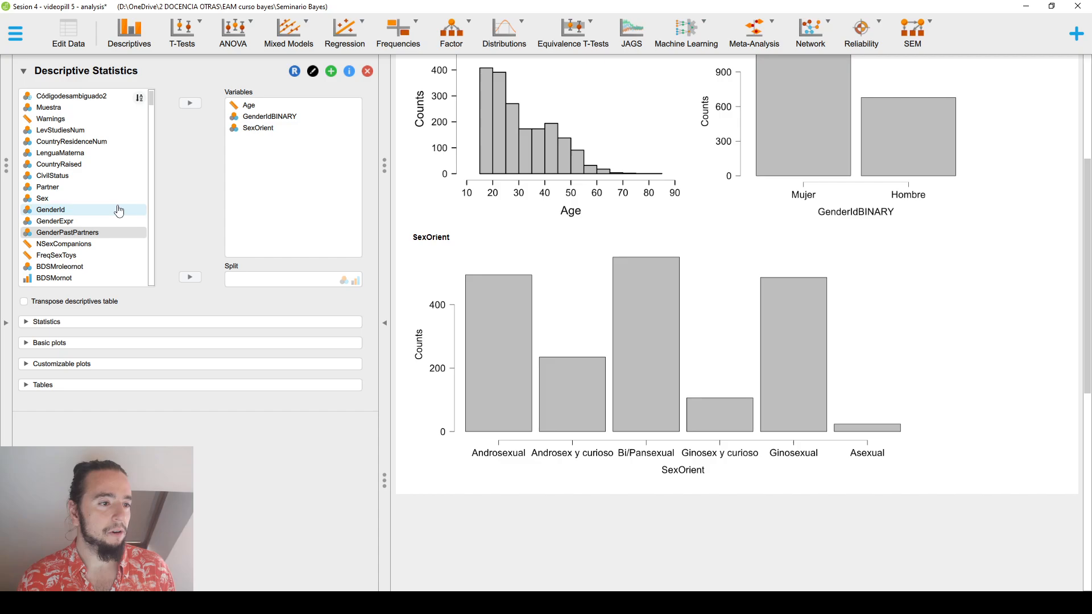
scroll(118, 211, "down", 9)
left_click(121, 217)
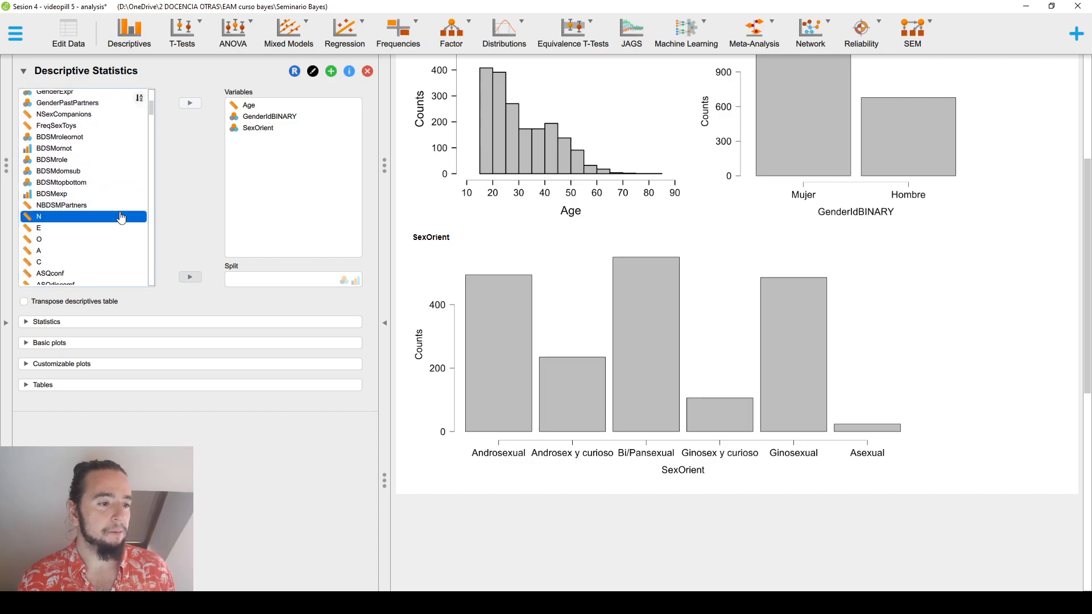
scroll(122, 221, "down", 3)
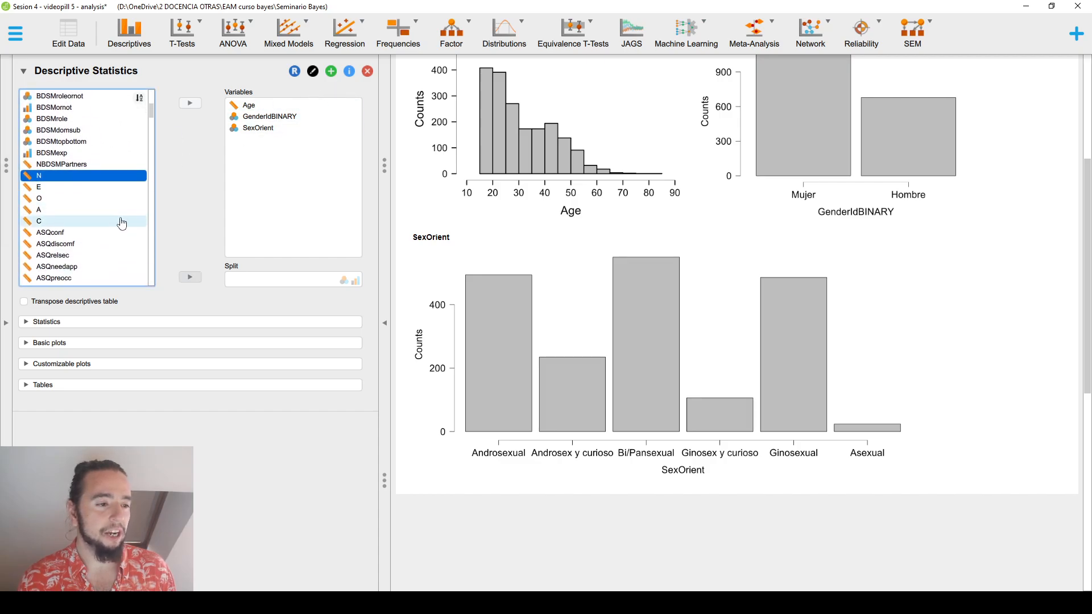
left_click(122, 221, "shift")
left_click(190, 103)
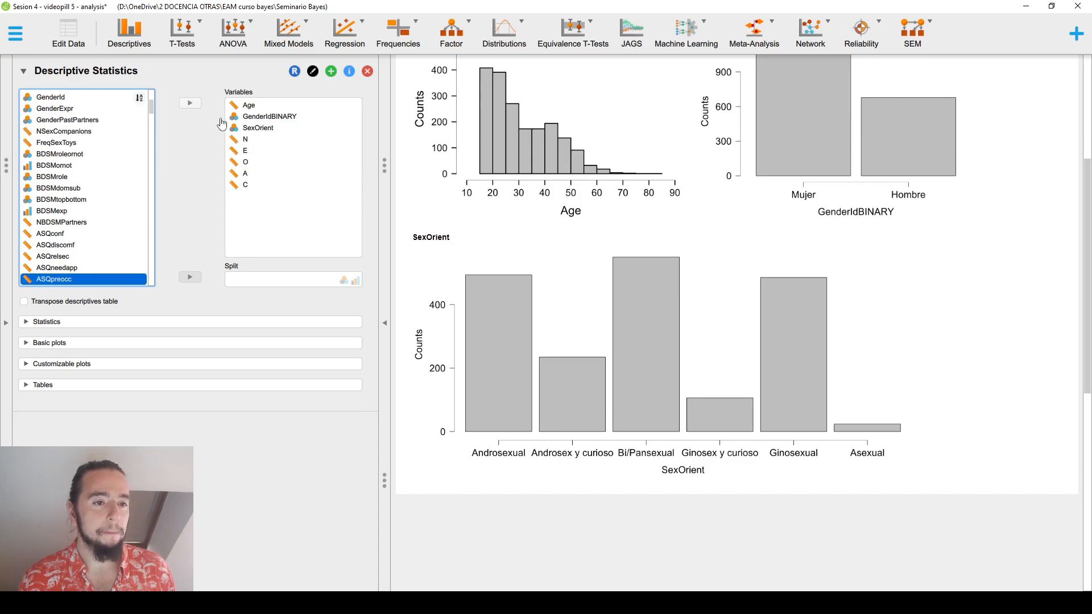
Remove Age, GenderIdBINARY and SexOrient from the analysed variables and review the distribution plots of the personality variables
left_click(251, 127)
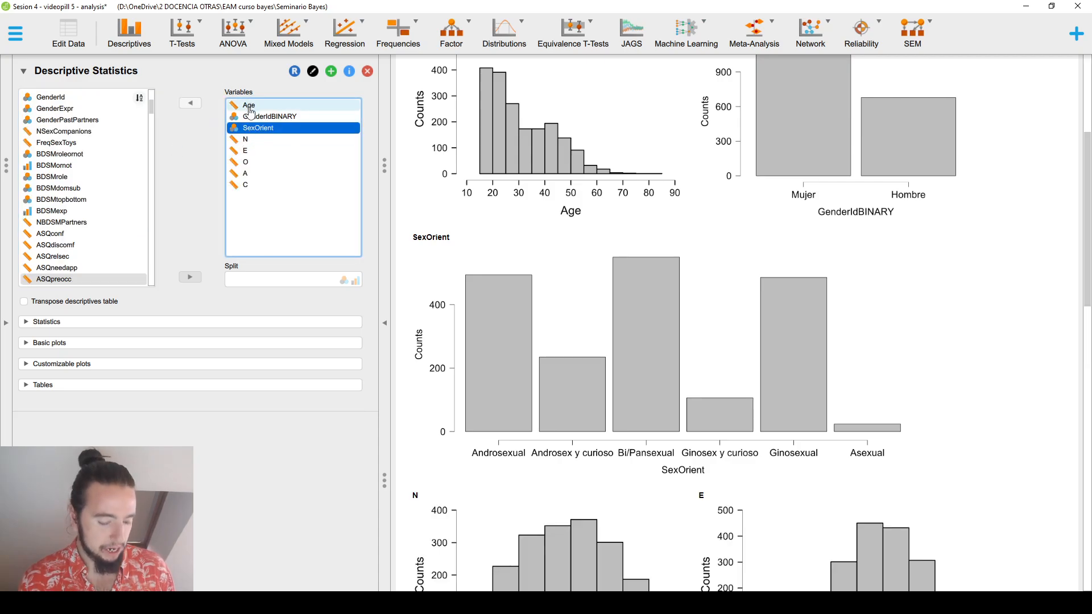
left_click(249, 106, "shift")
left_click(190, 103)
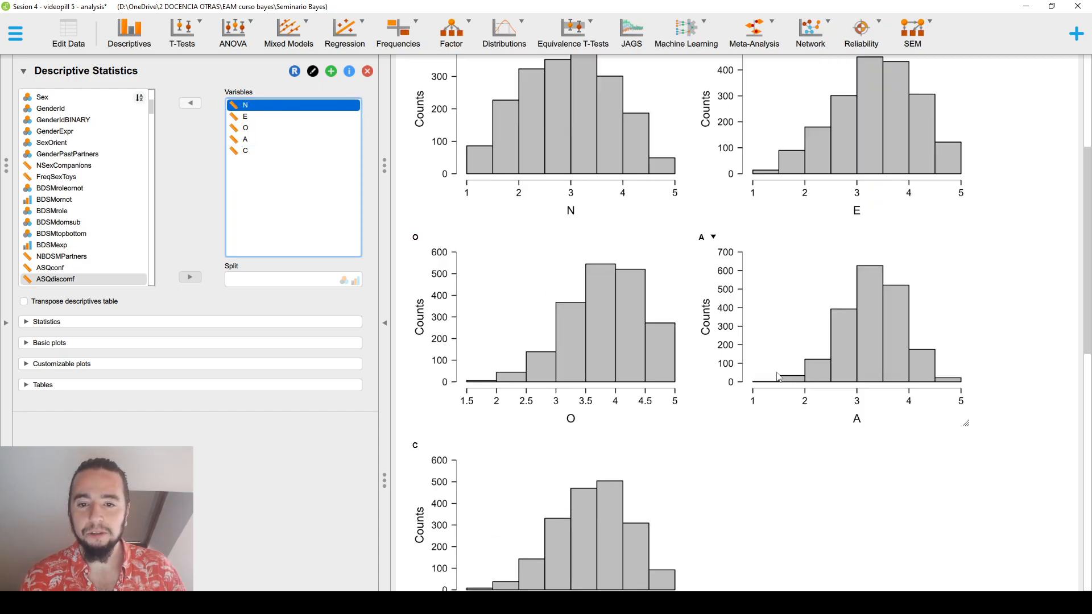
scroll(779, 377, "up", 3)
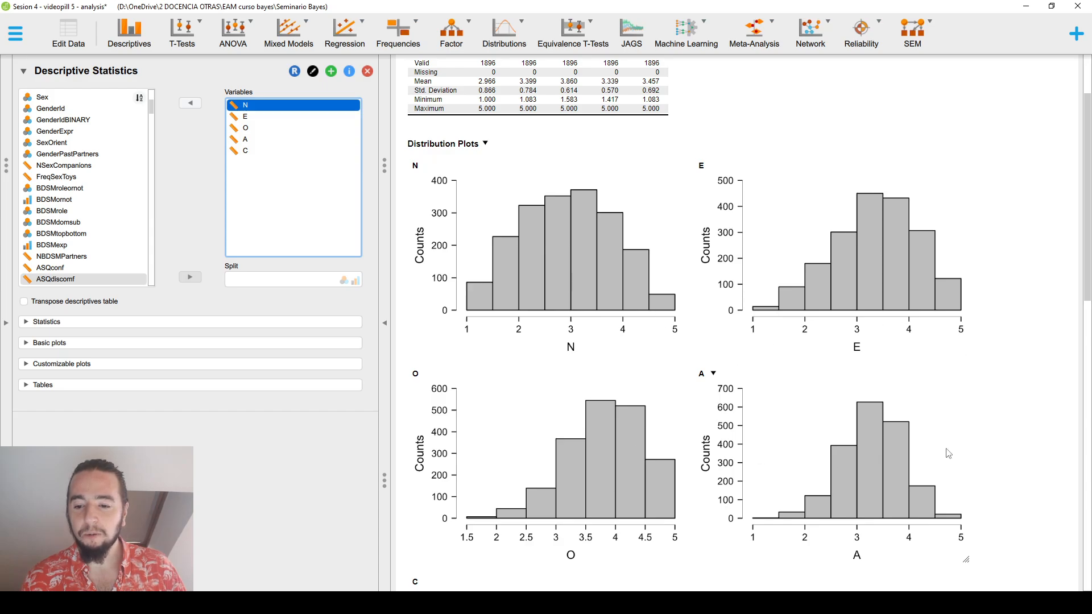
scroll(625, 440, "down", 4)
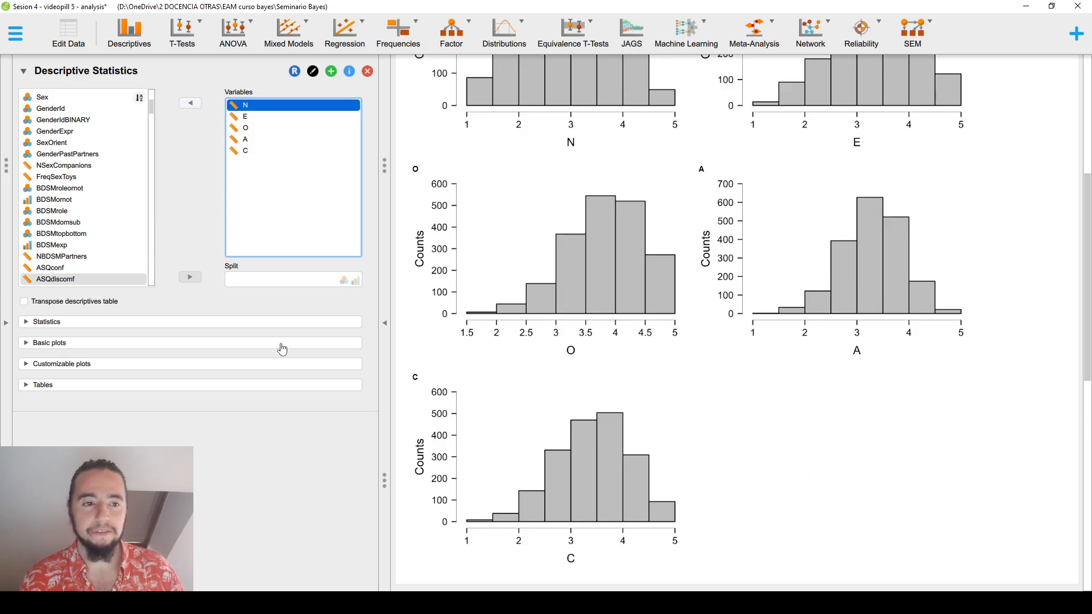
Add ASQconf, ASQdiscomf, ASQrelsec, ASQneedapp and ASQpreocc to the analysed variables and review their distribution plots
scroll(69, 188, "down", 3)
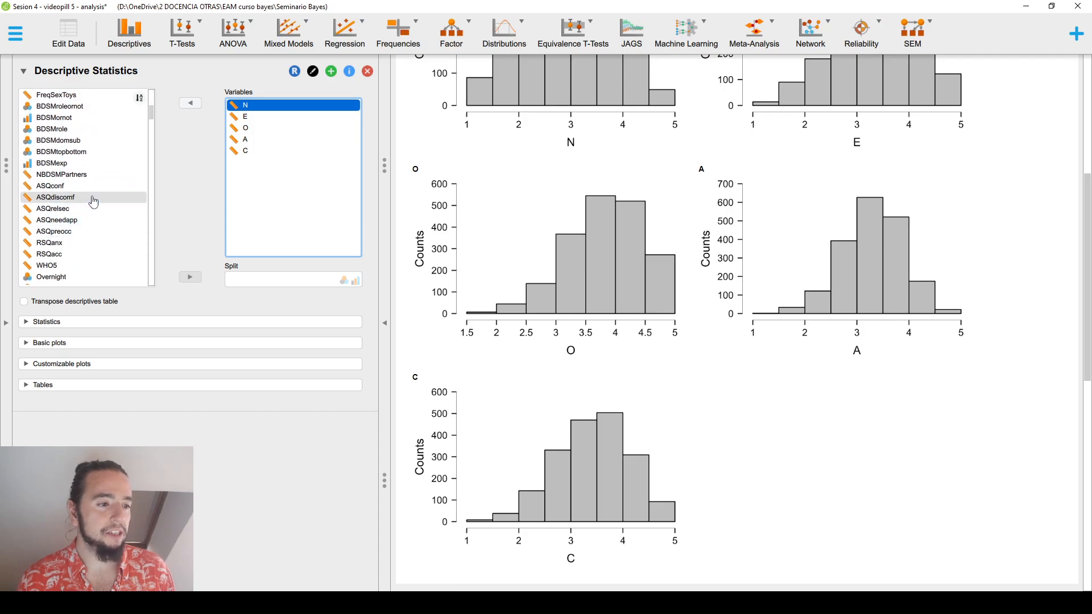
left_click(91, 186)
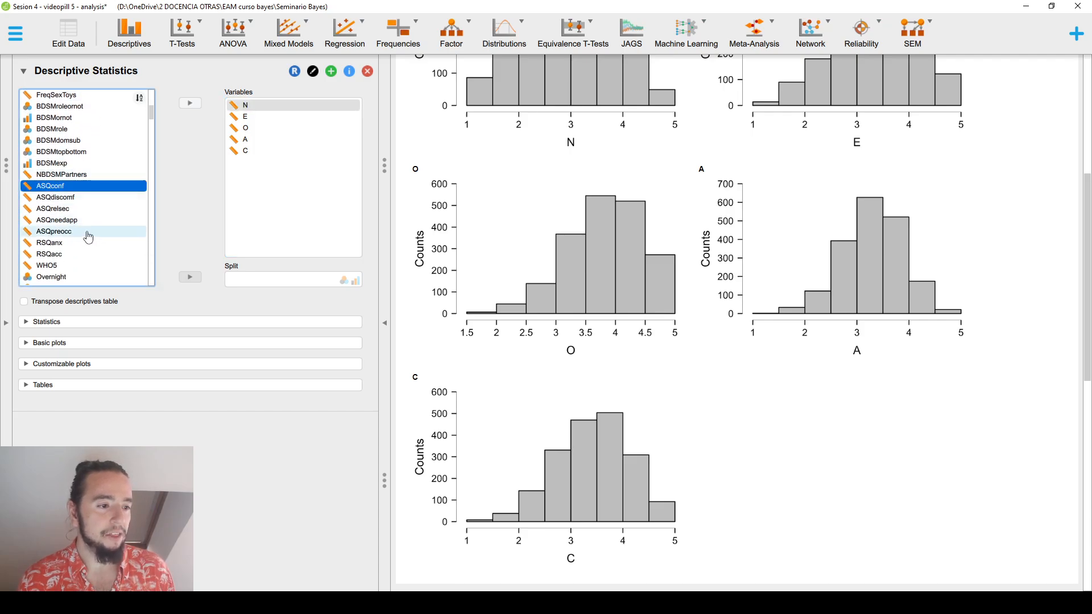
left_click(86, 231, "shift")
left_click(190, 103)
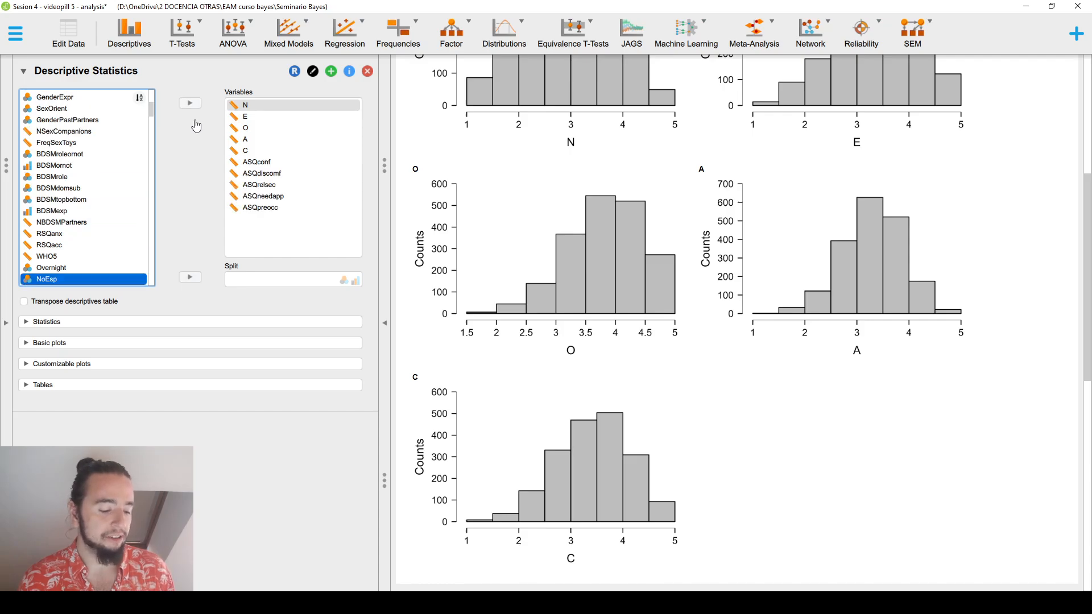
scroll(625, 364, "down", 5)
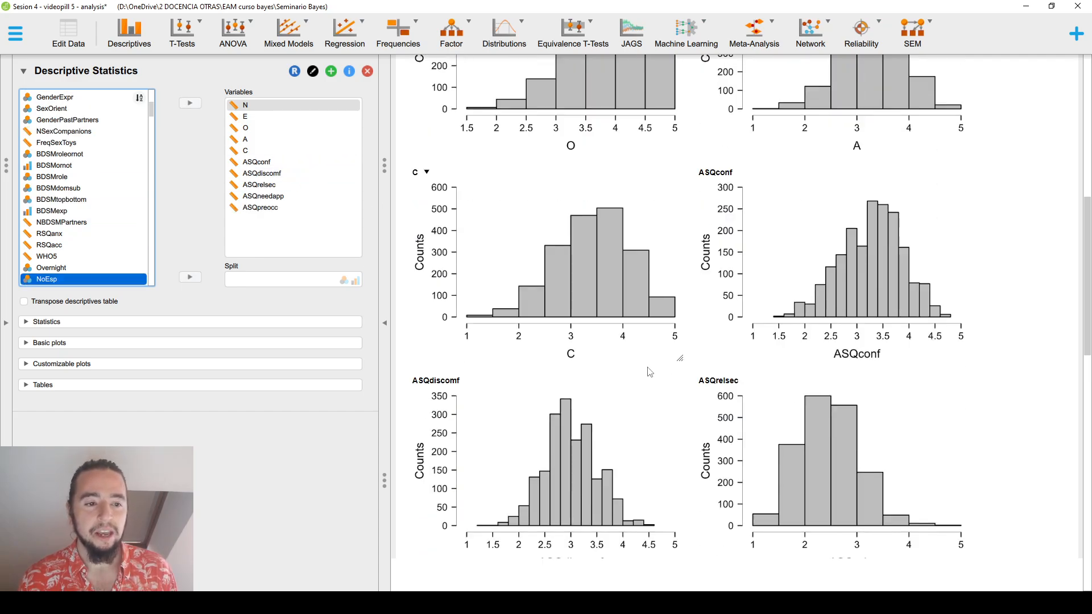
scroll(613, 359, "down", 2)
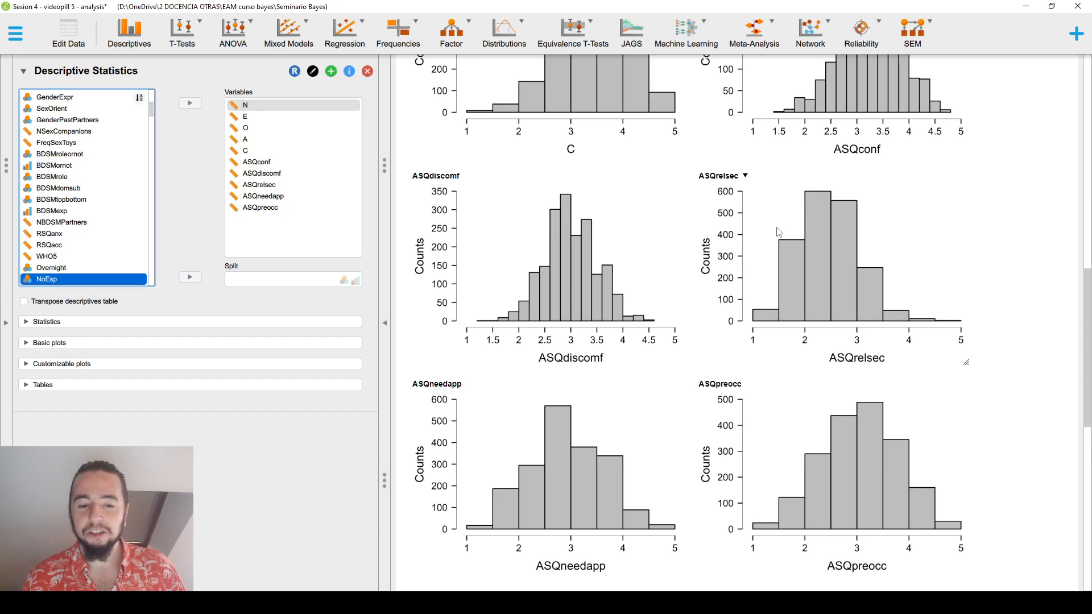
scroll(775, 241, "down", 1)
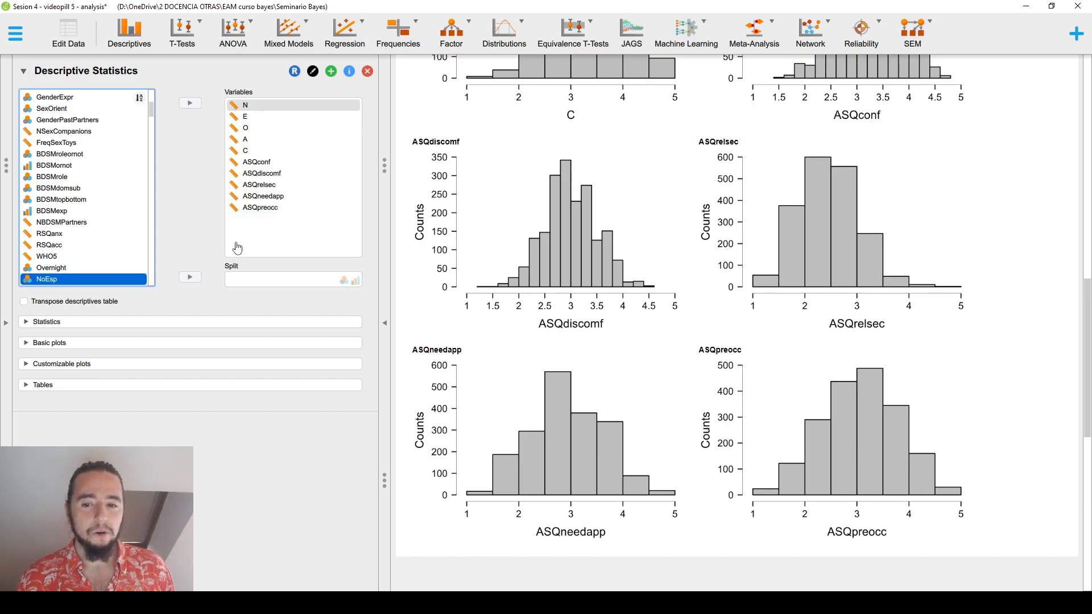
Add RSQanx, RSQacc and WHO5 to the analysed variables and review their distribution plots
scroll(78, 197, "down", 2)
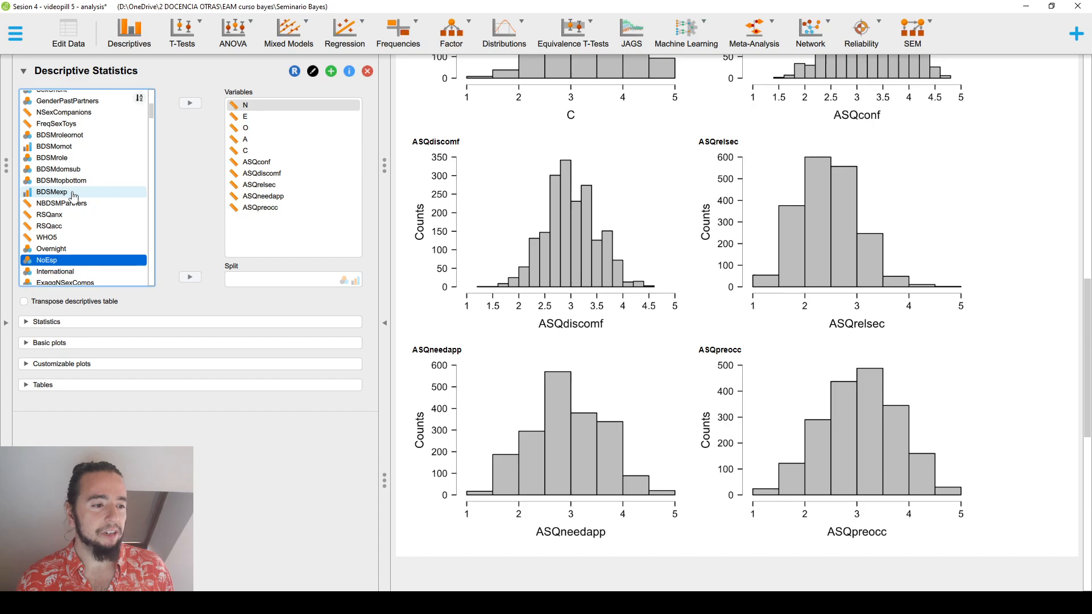
left_click_drag(78, 197, 78, 220)
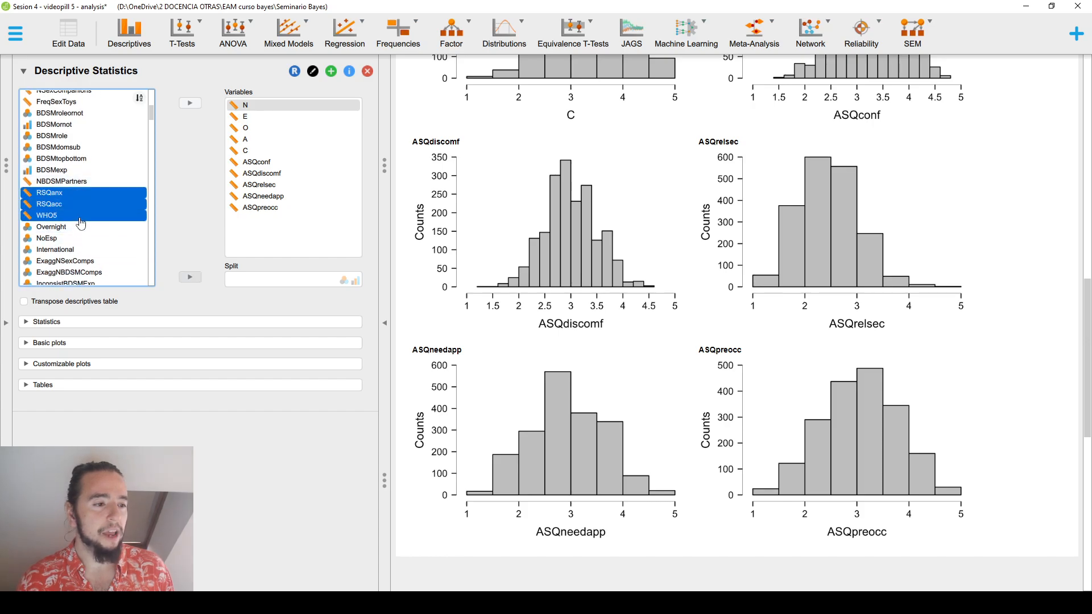
left_click(190, 103)
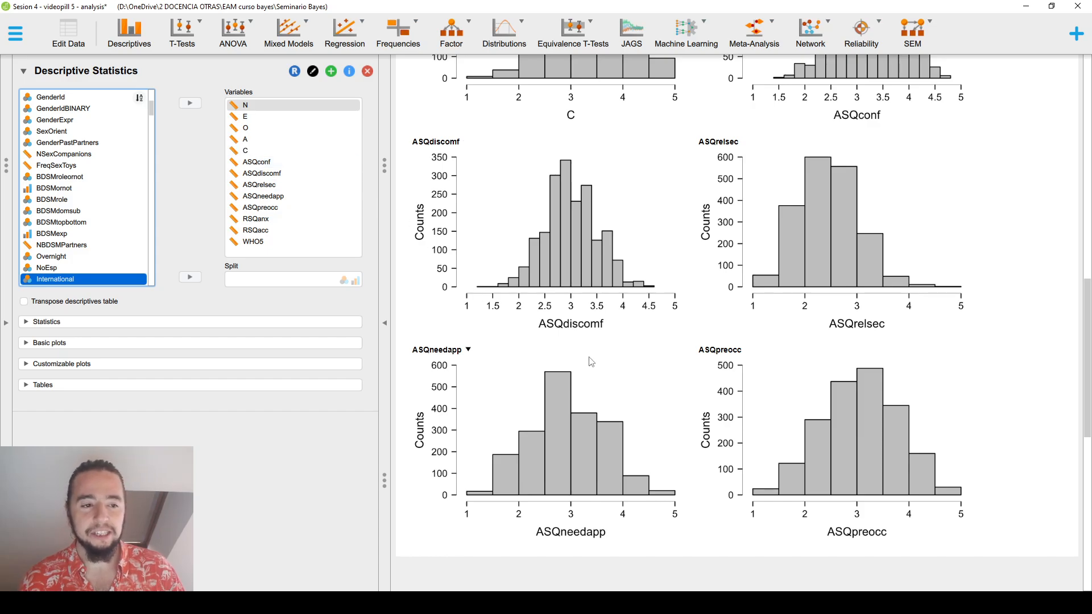
scroll(590, 359, "down", 8)
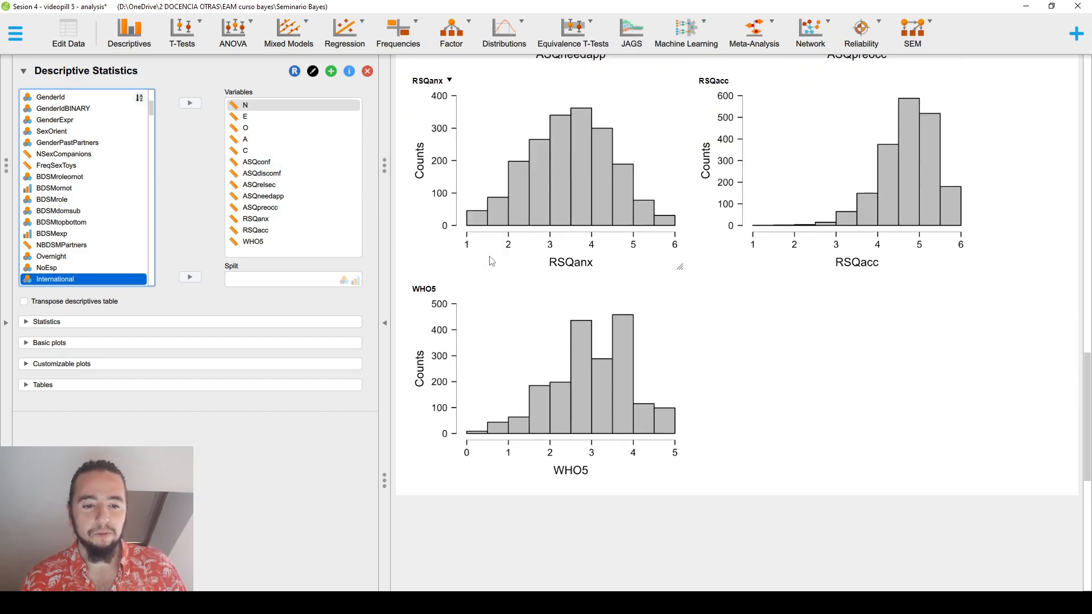
scroll(500, 244, "up", 1)
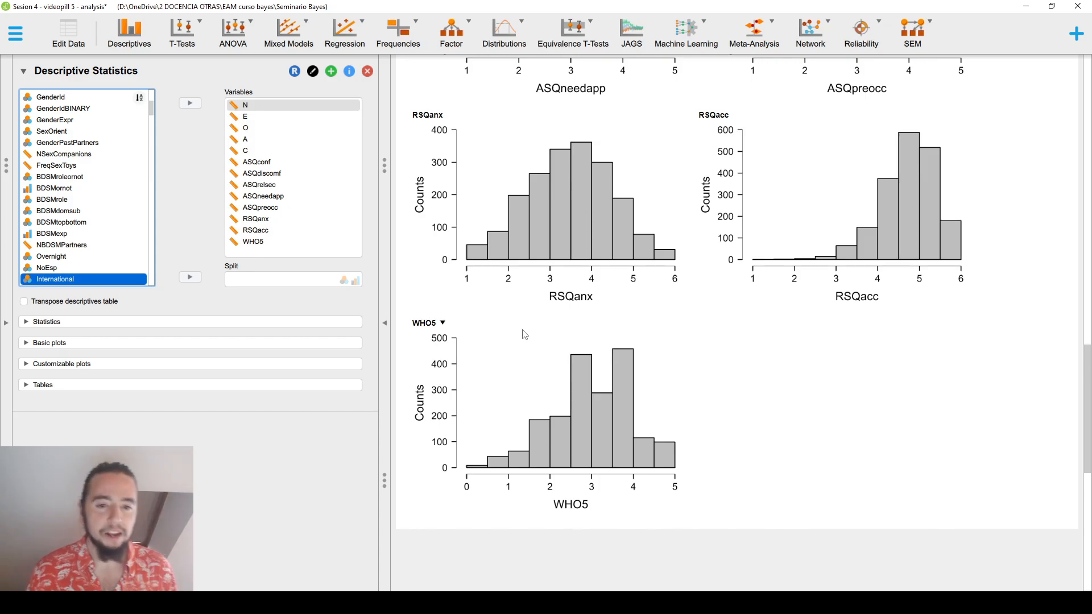
scroll(525, 335, "up", 12)
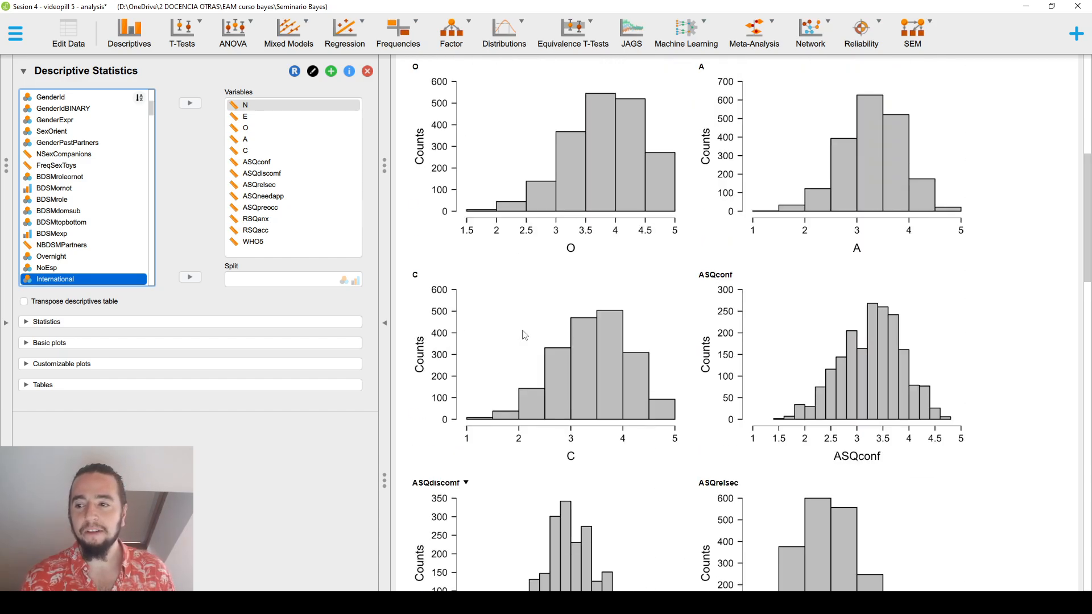
Set up a Bayesian One Sample T-Test on Age with a test value of 30
scroll(524, 334, "up", 6)
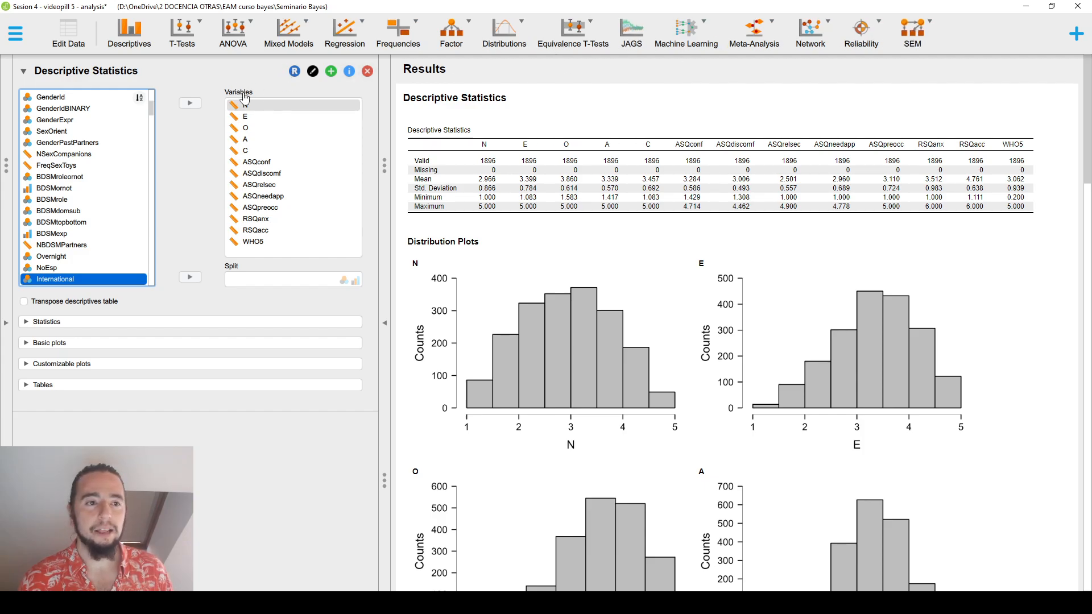
left_click(203, 45)
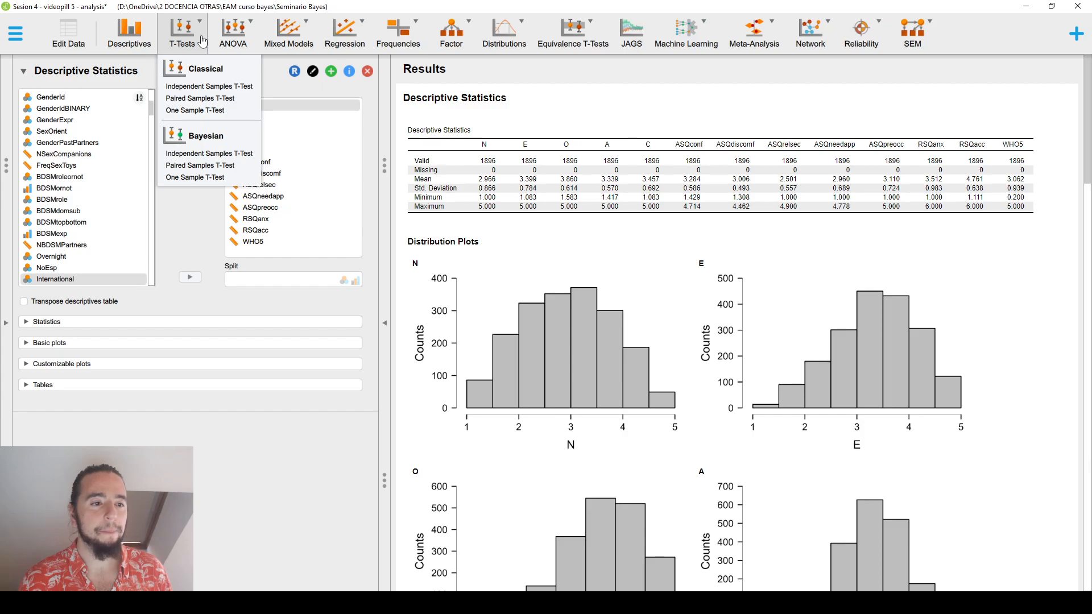
left_click(218, 178)
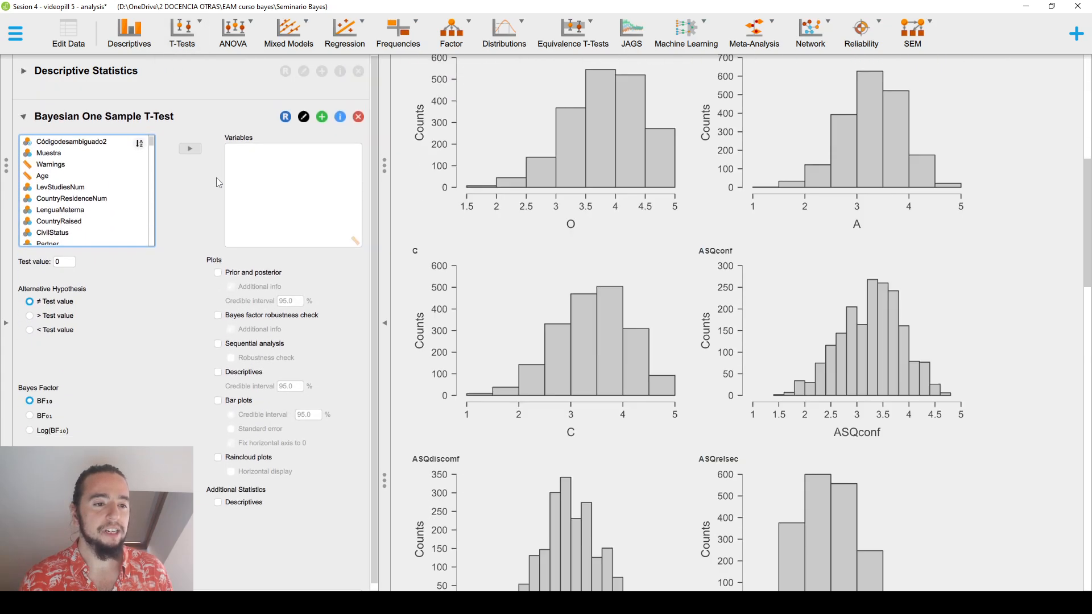
left_click(66, 154)
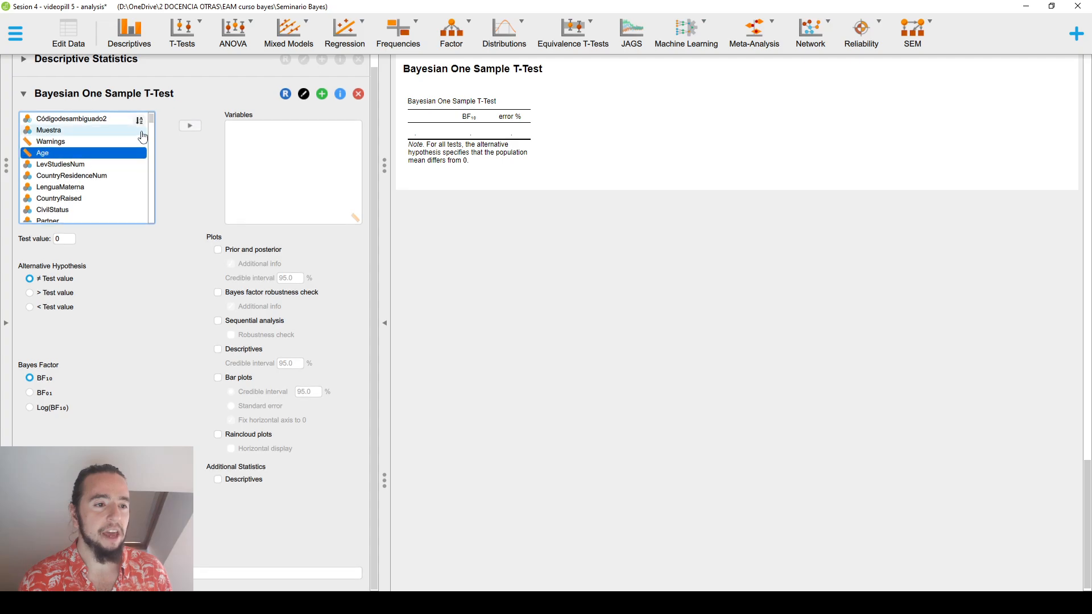
left_click(190, 125)
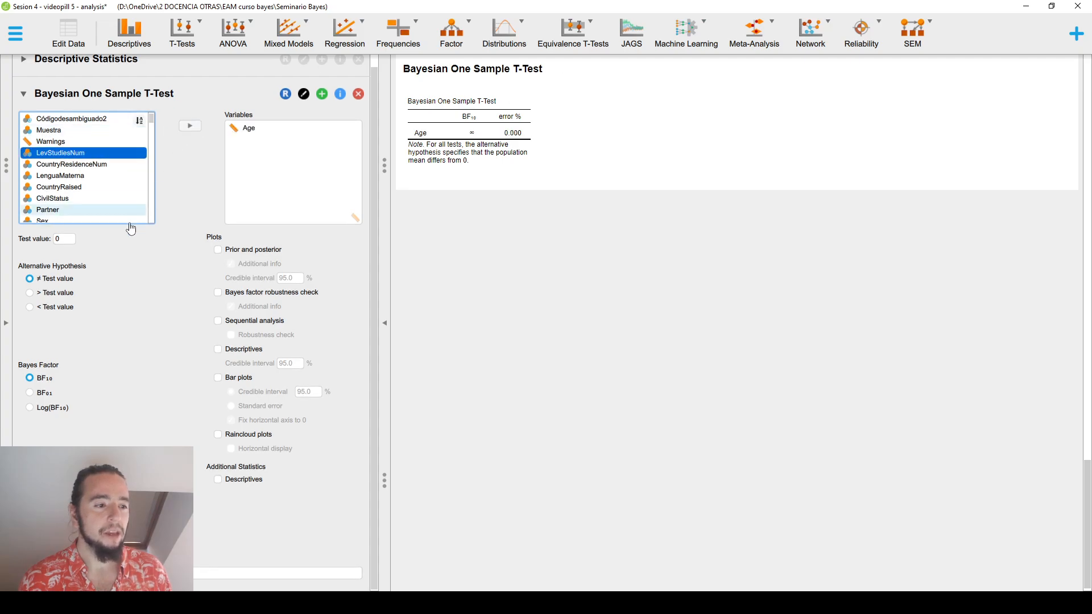
left_click(61, 241)
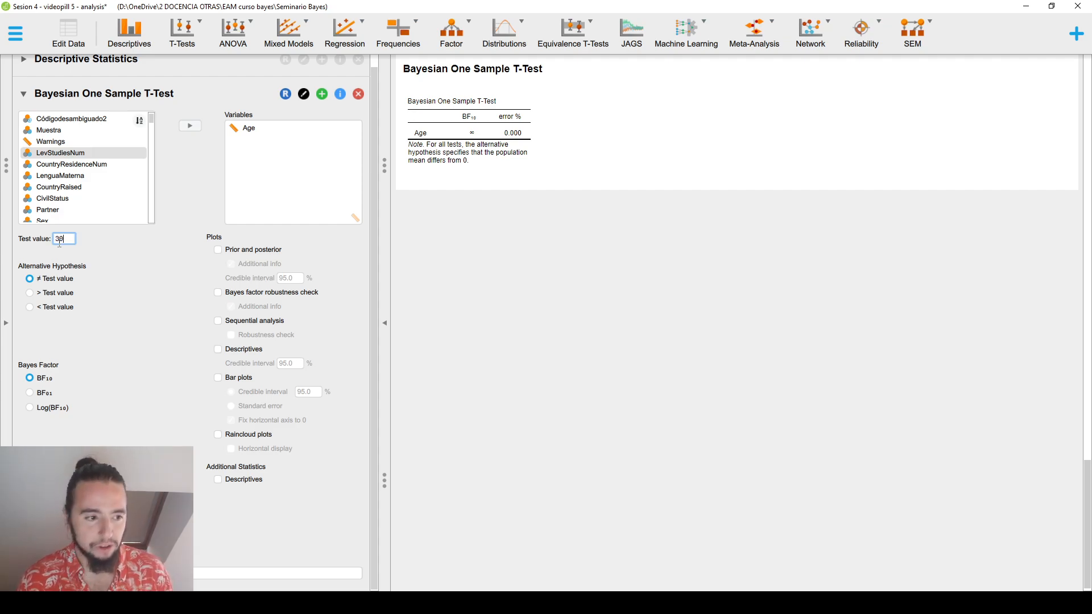
key("Return")
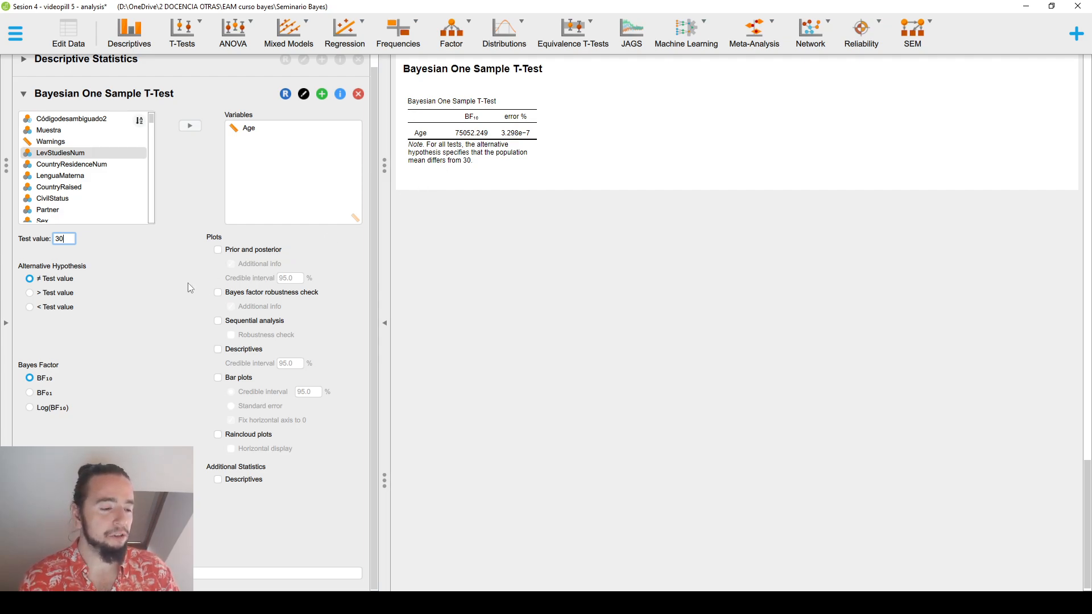
Try the greater-than and less-than alternative hypotheses for the Age test, and return to the two-sided one
left_click(51, 294)
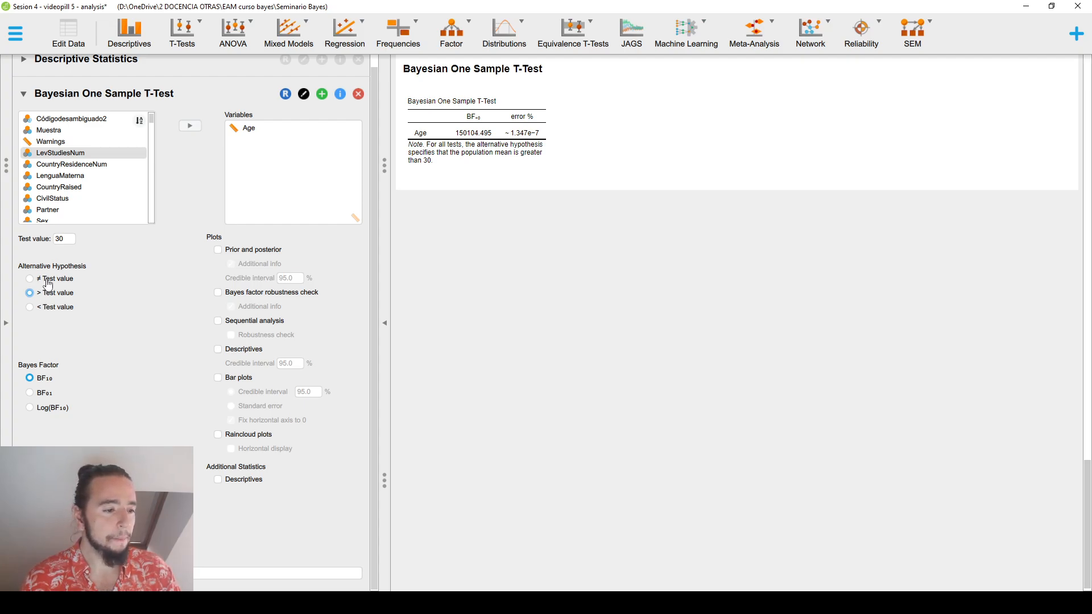
left_click(55, 308)
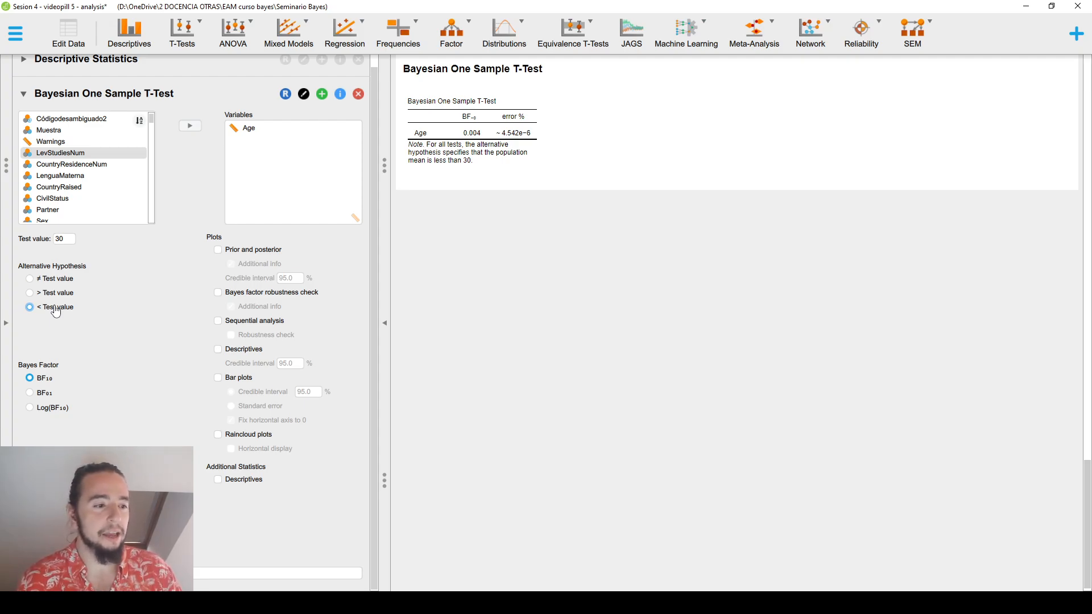
left_click(49, 280)
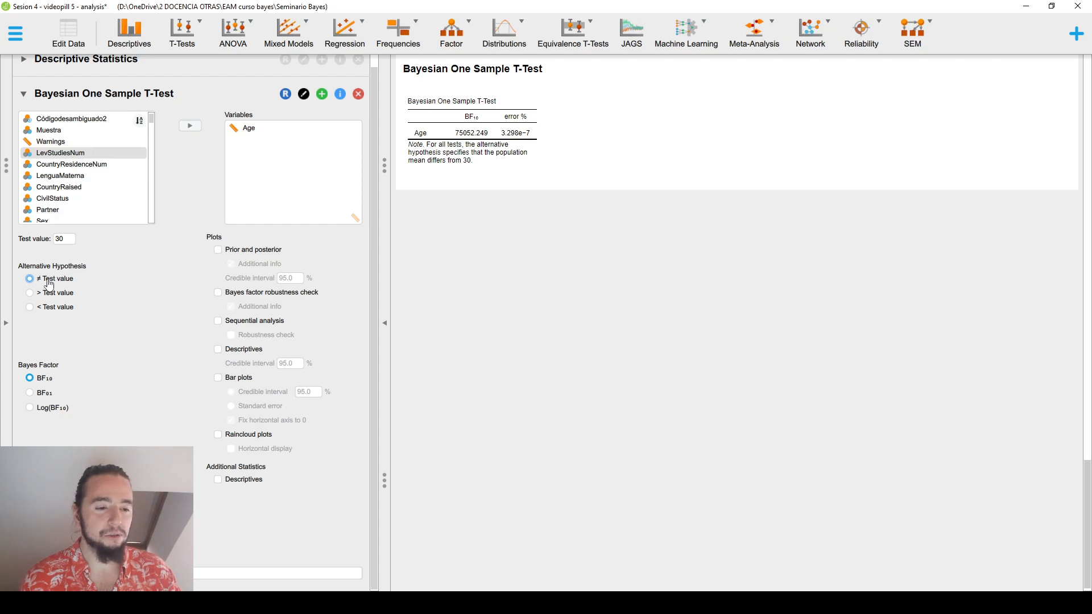
Add the prior and posterior plot with additional info for Age and shrink it slightly in the results
left_click(246, 250)
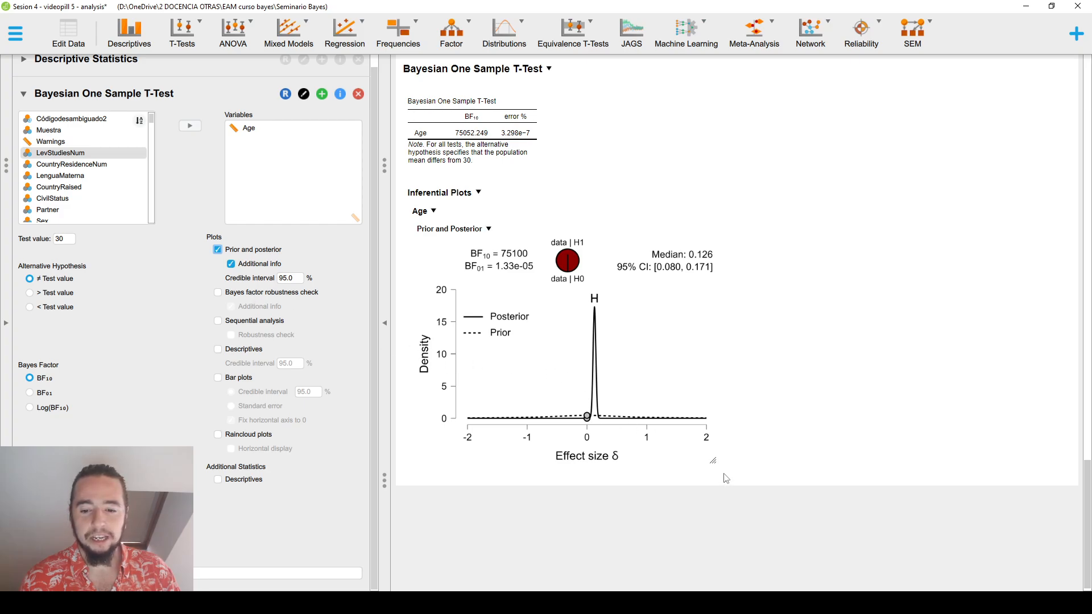
left_click_drag(718, 466, 824, 565)
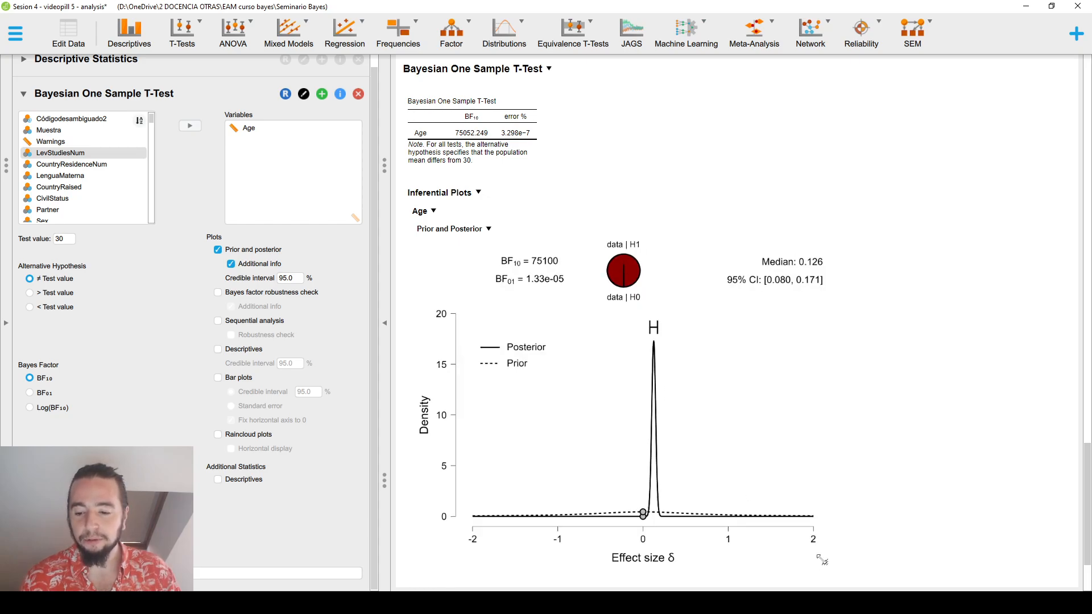
left_click_drag(826, 557, 676, 454)
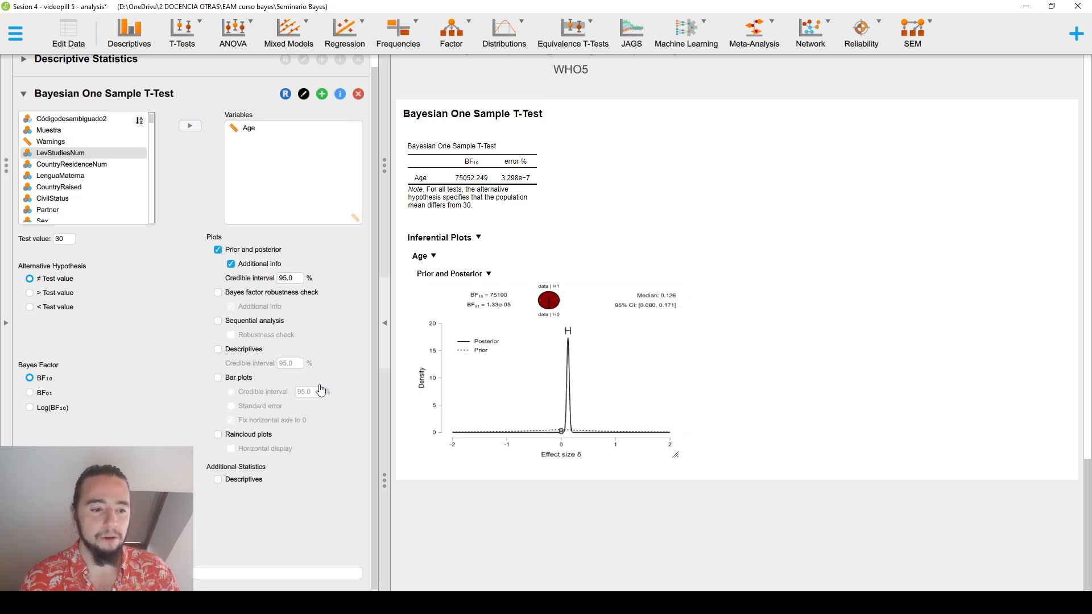
Add the Bayes factor robustness check, sequential analysis with robustness check, horizontal raincloud and descriptives plots to the Age test
left_click(245, 293)
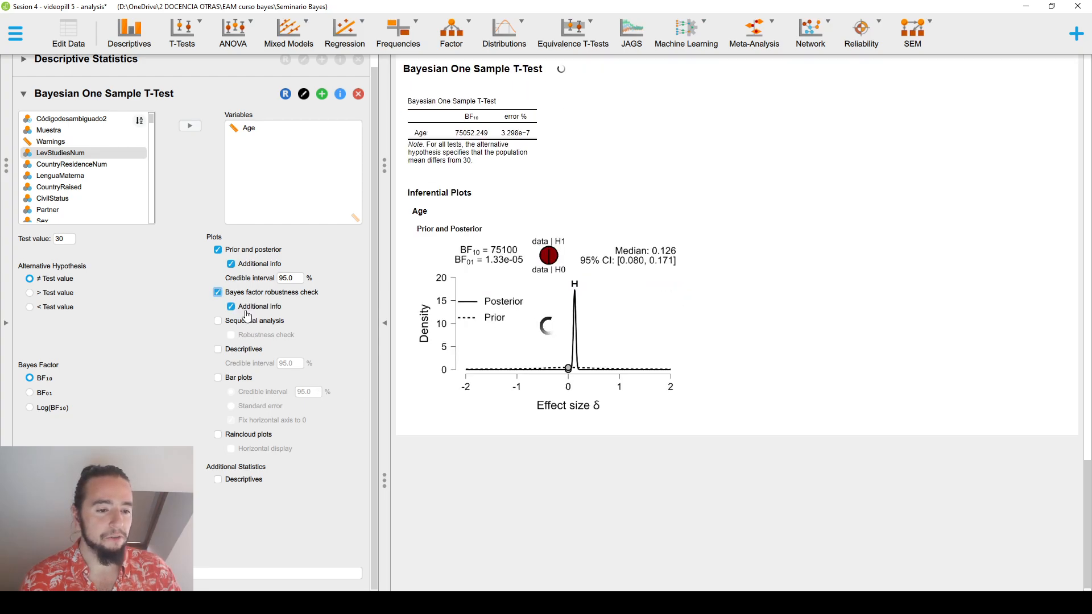
left_click(249, 321)
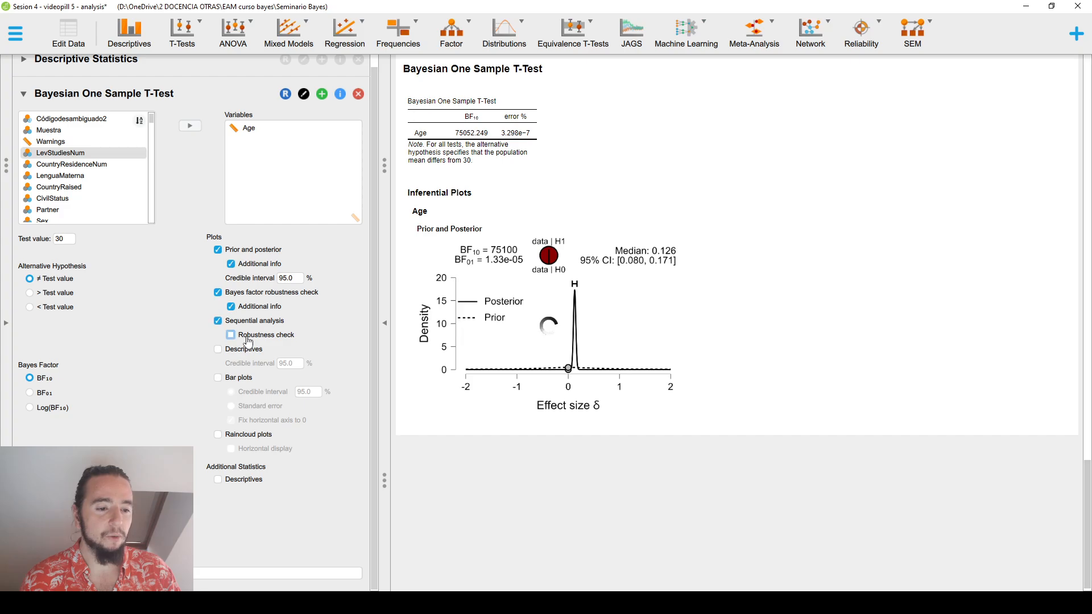
left_click(248, 339)
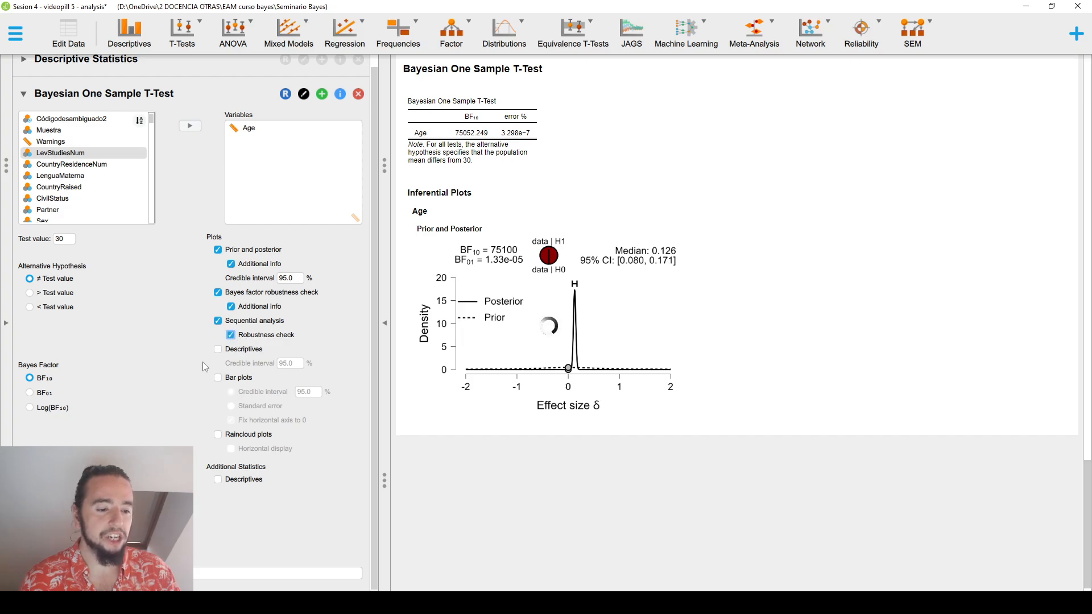
left_click(261, 436)
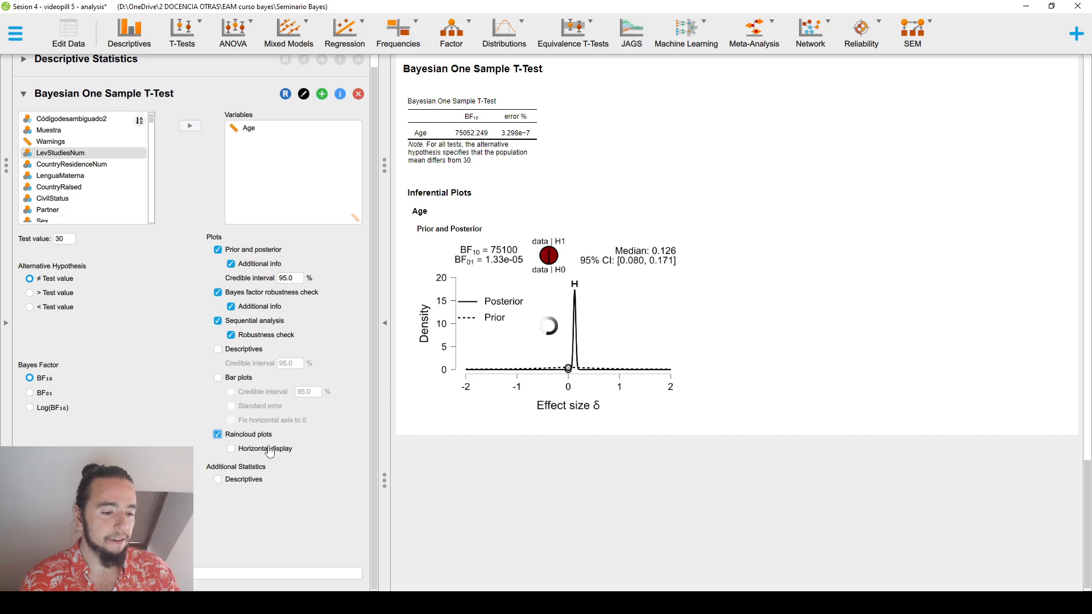
left_click(265, 449)
left_click(248, 349)
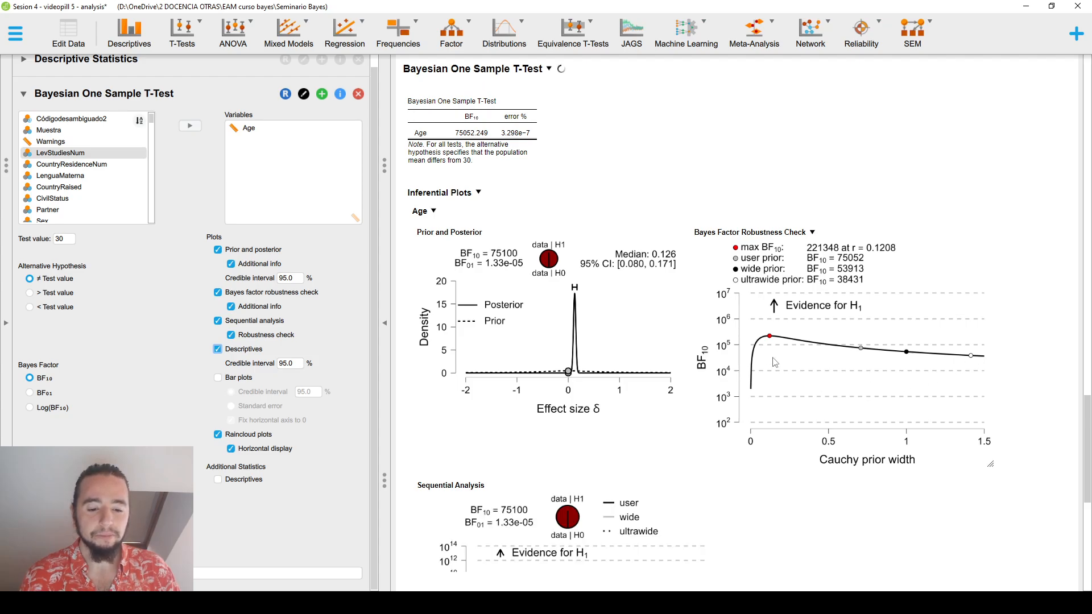
Enlarge the sequential analysis plot of the Age test in the results
scroll(754, 348, "down", 3)
scroll(754, 348, "down", 3)
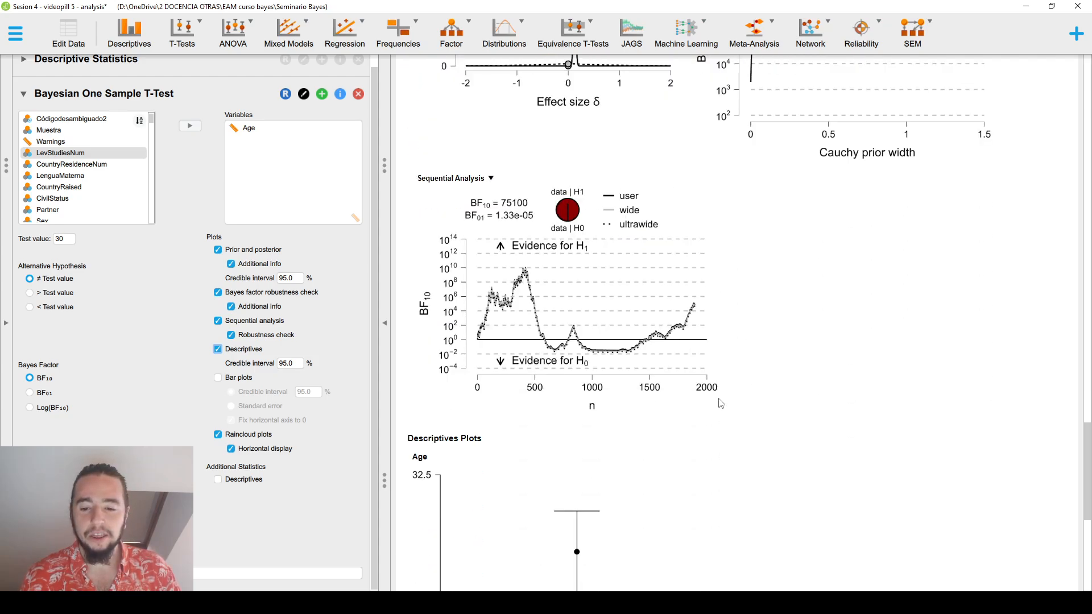
left_click_drag(712, 410, 971, 464)
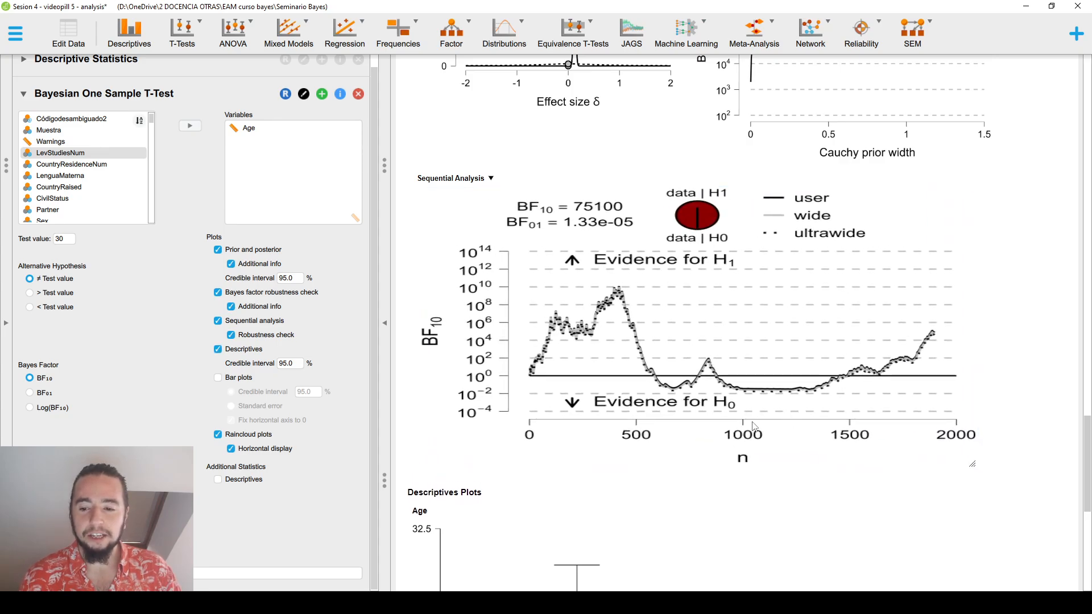
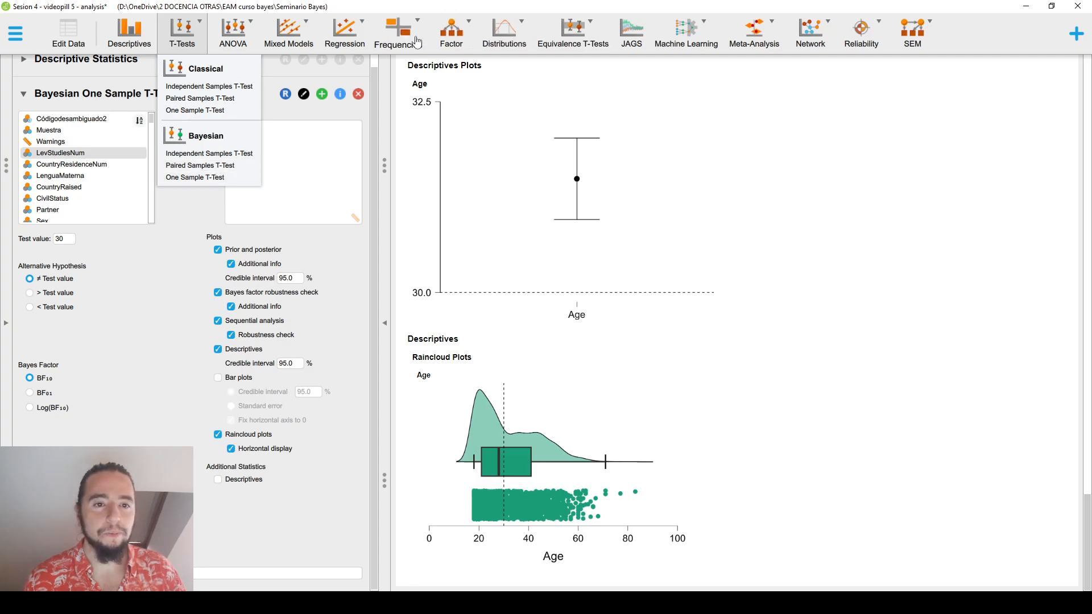
Set up a Bayesian Binomial Test on GenderIdBINARY with a test value of 0.5
left_click(398, 50)
left_click(401, 165)
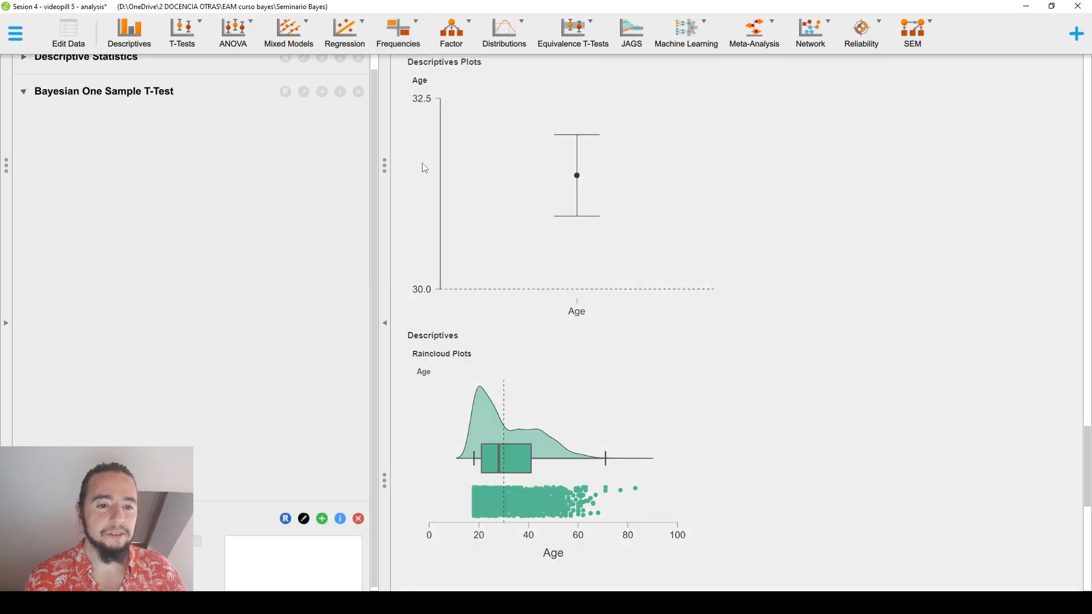
scroll(78, 250, "down", 3)
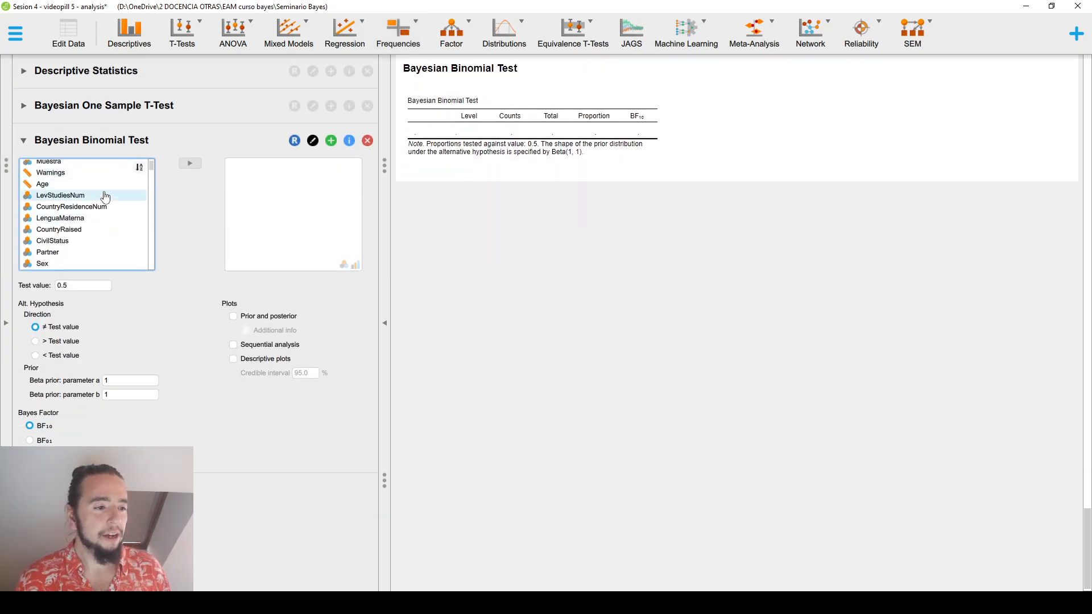
left_click(87, 262)
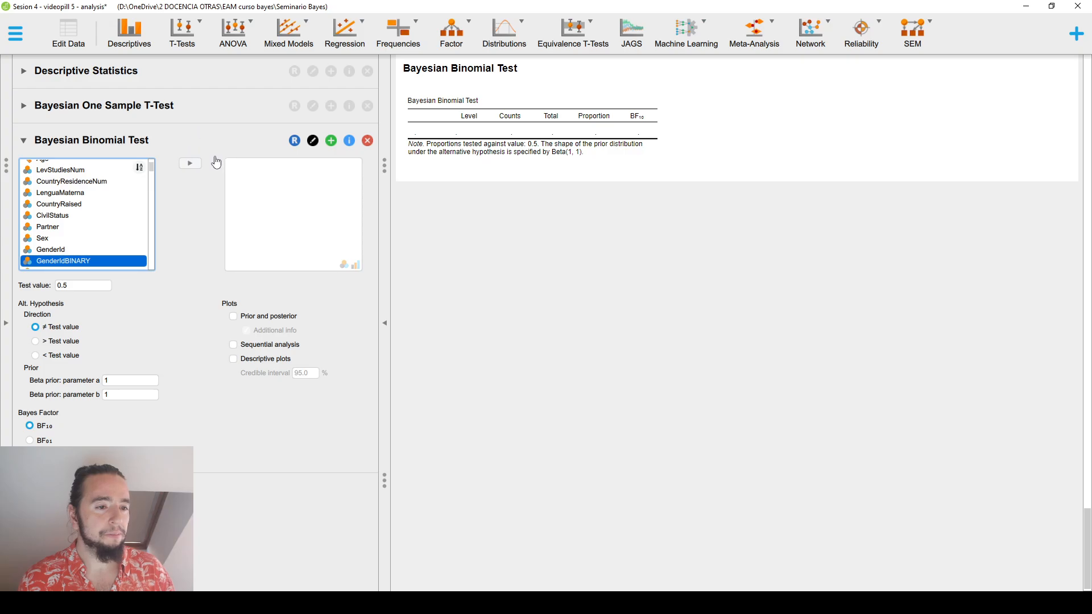
left_click(196, 166)
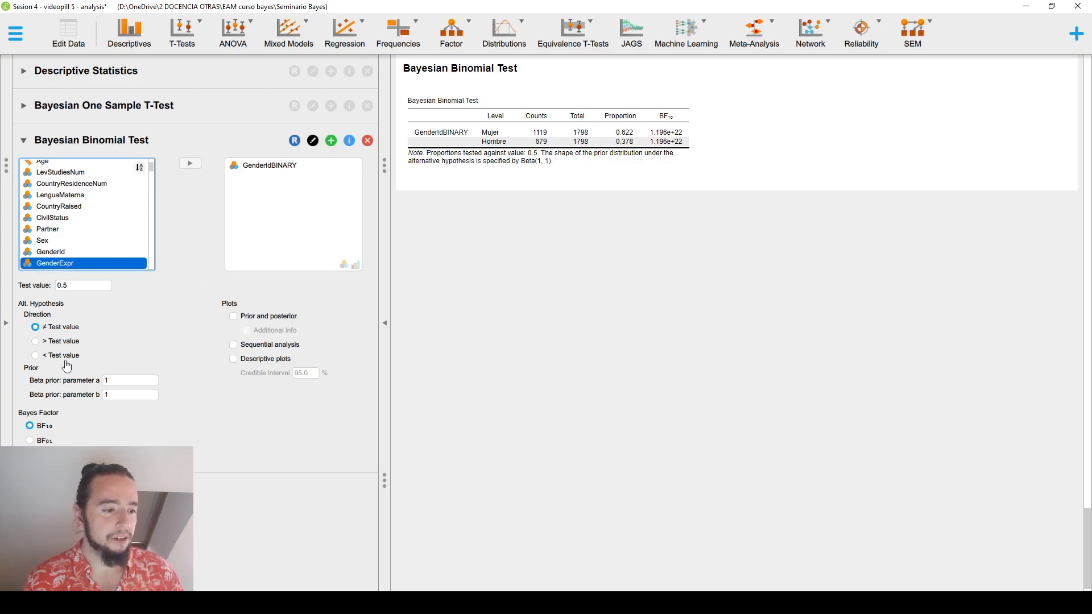
left_click(96, 289)
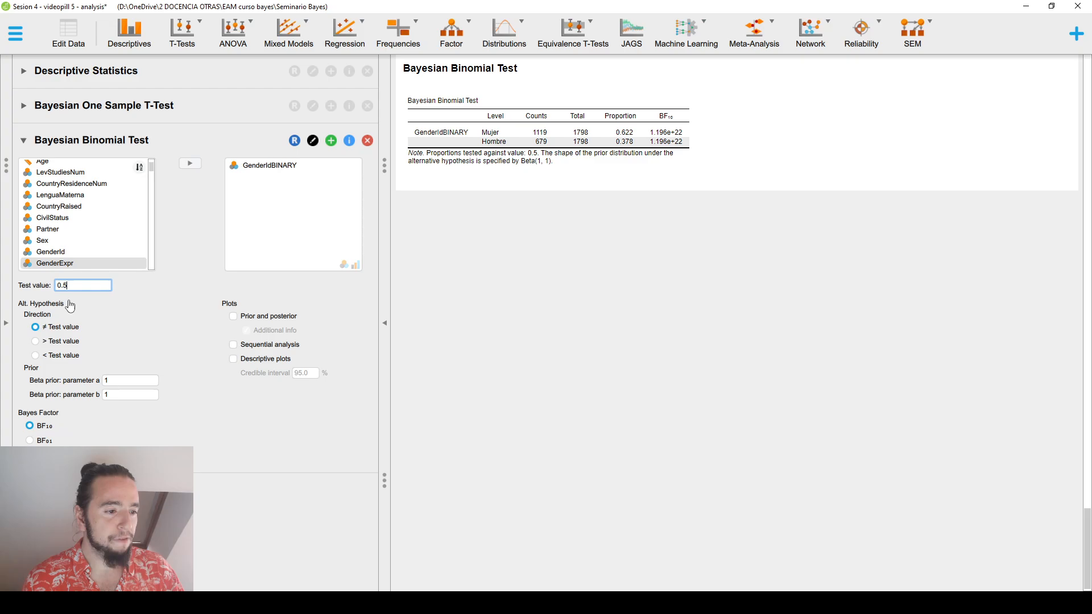
left_click(133, 327)
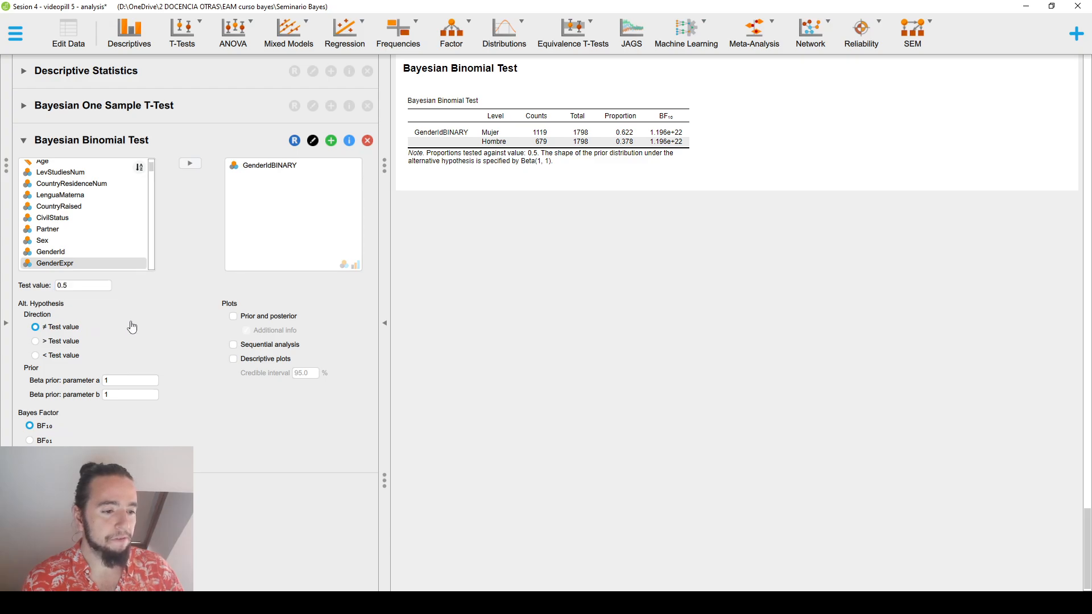
Add prior and posterior, sequential analysis and descriptive plots to the binomial test and review them for both gender levels
left_click(234, 317)
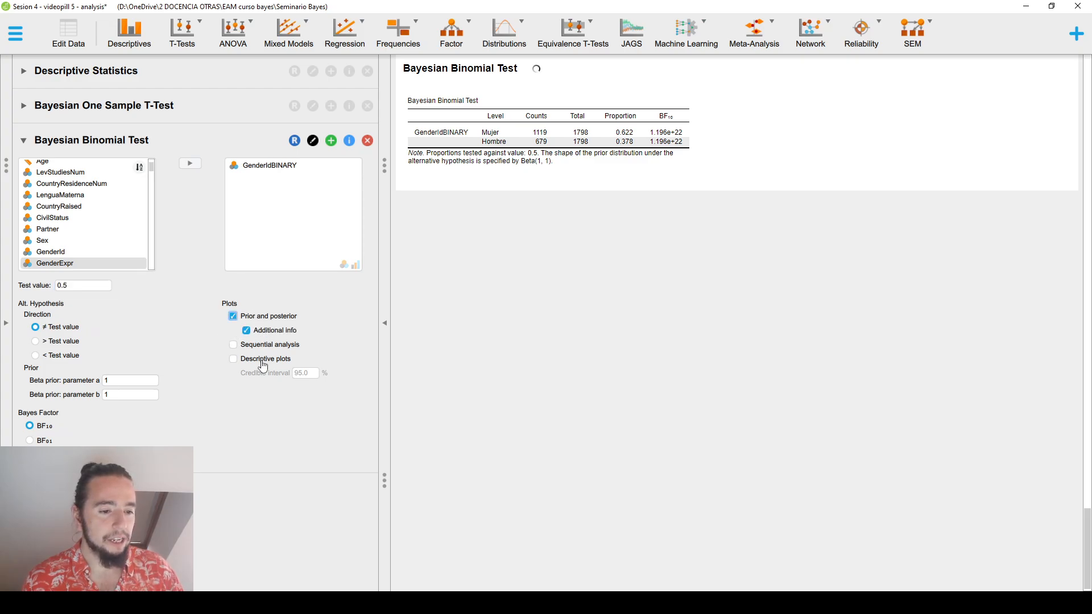
left_click(266, 345)
left_click(264, 358)
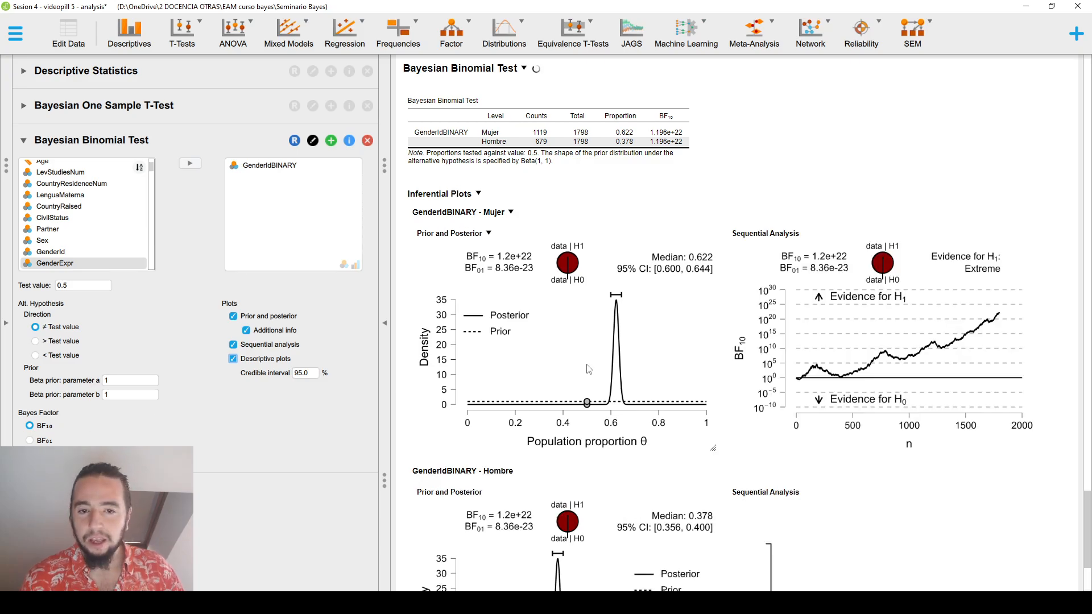
scroll(589, 370, "down", 3)
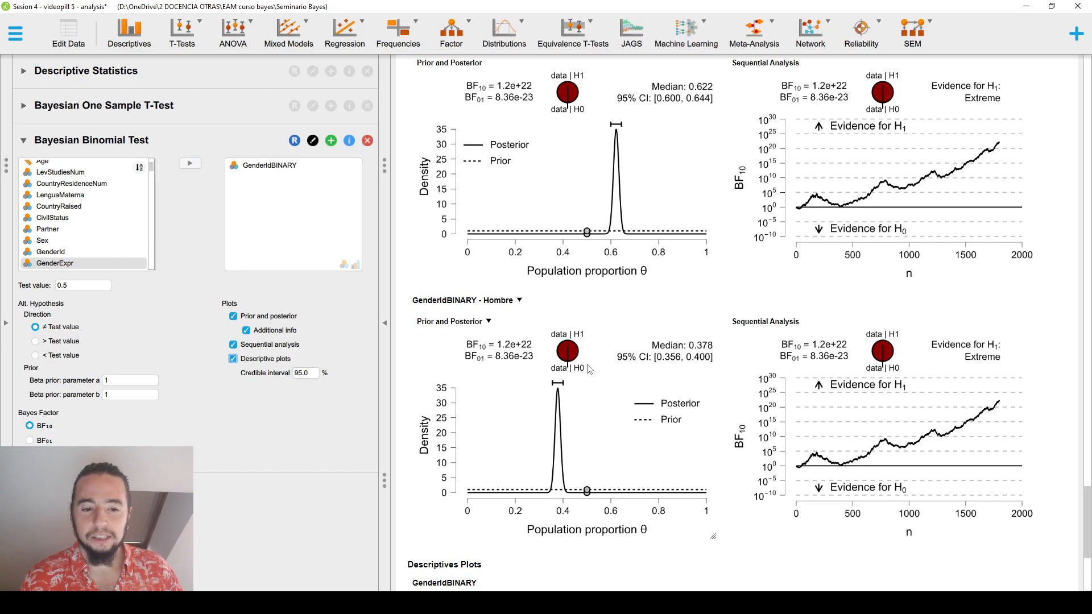
scroll(589, 370, "up", 3)
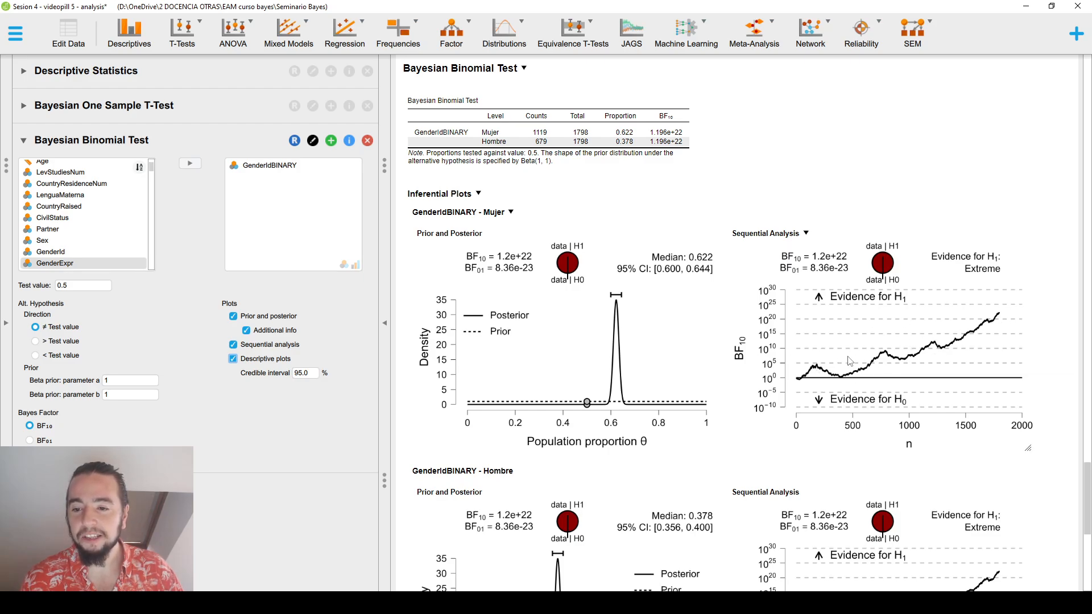
scroll(840, 357, "down", 2)
scroll(841, 357, "down", 2)
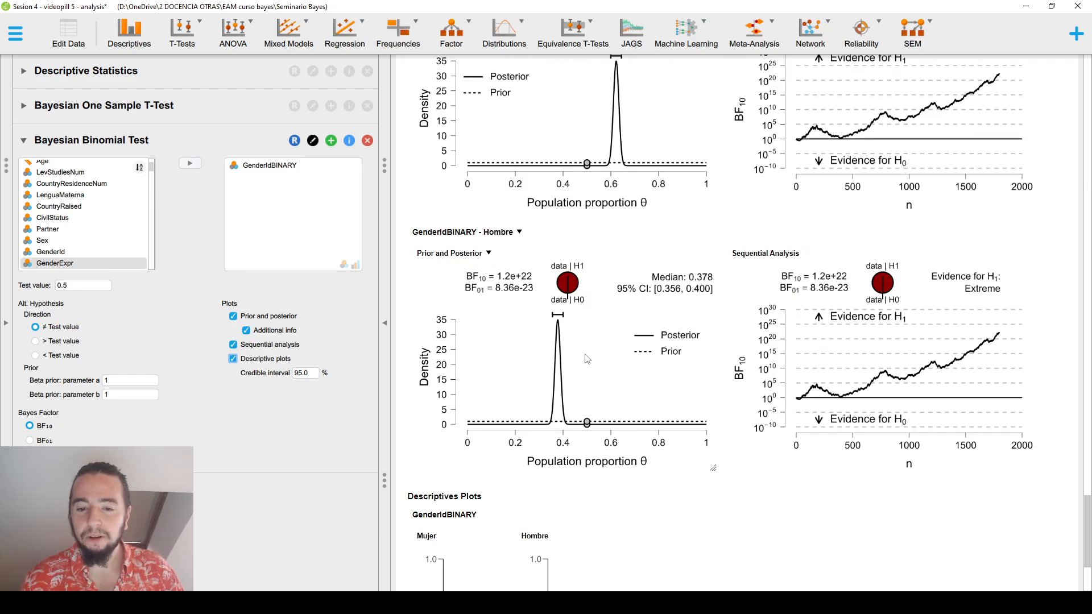
scroll(598, 441, "down", 3)
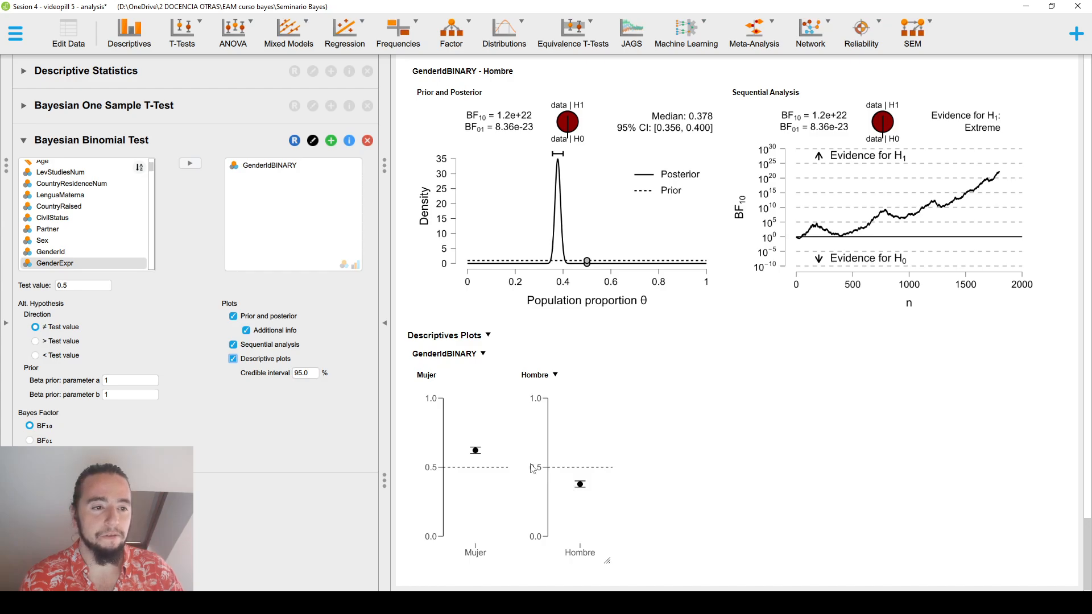
Set the binomial test's test value to 0.6 and review the updated table and inferential plots for both gender levels
scroll(598, 390, "up", 9)
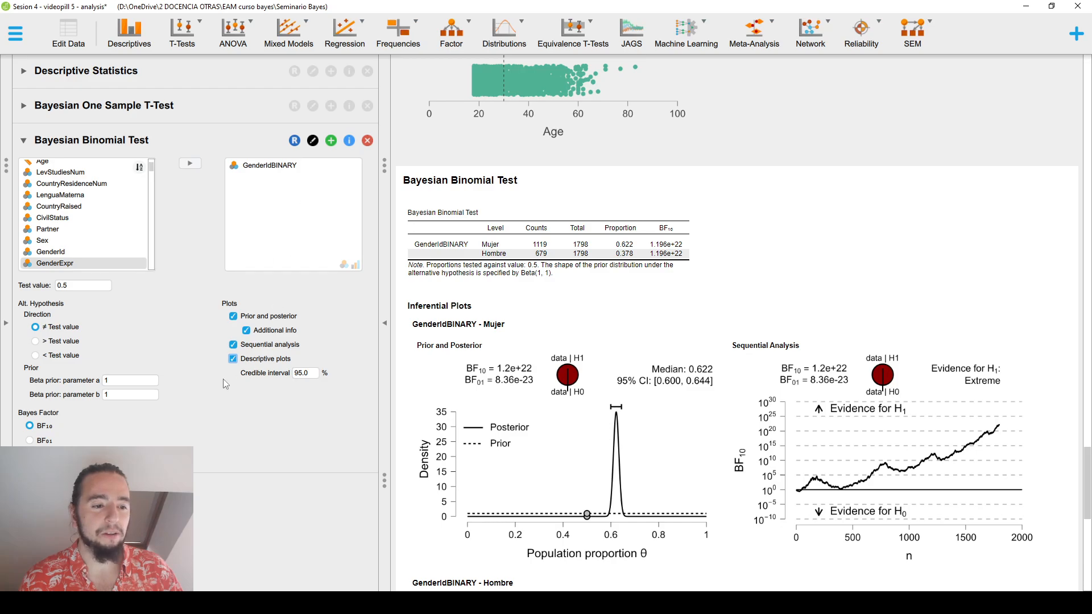
left_click(75, 284)
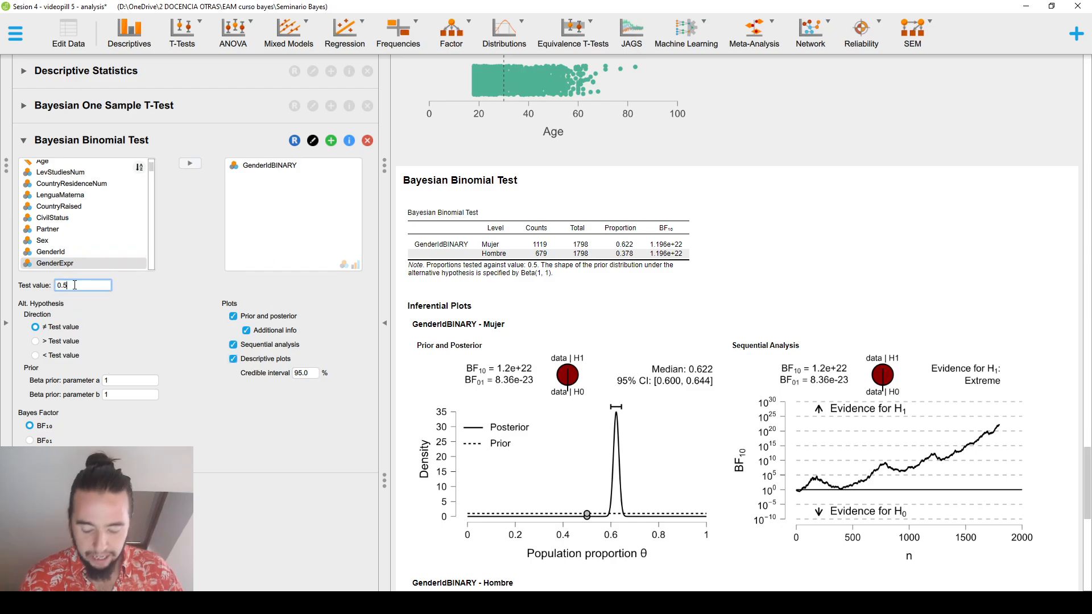
key("BackSpace")
type("6")
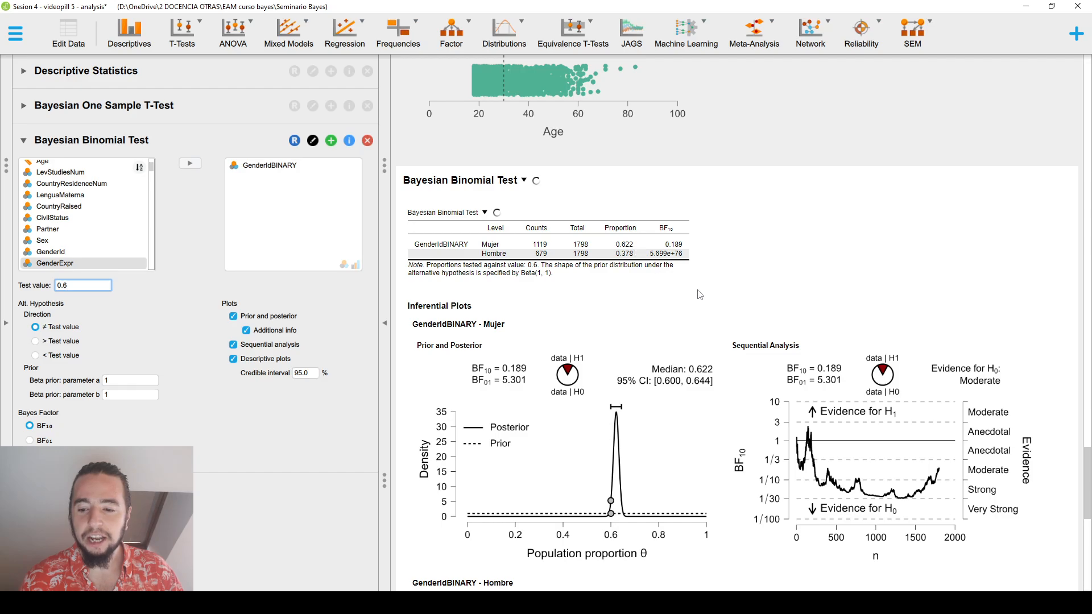
scroll(699, 294, "down", 3)
scroll(691, 294, "down", 3)
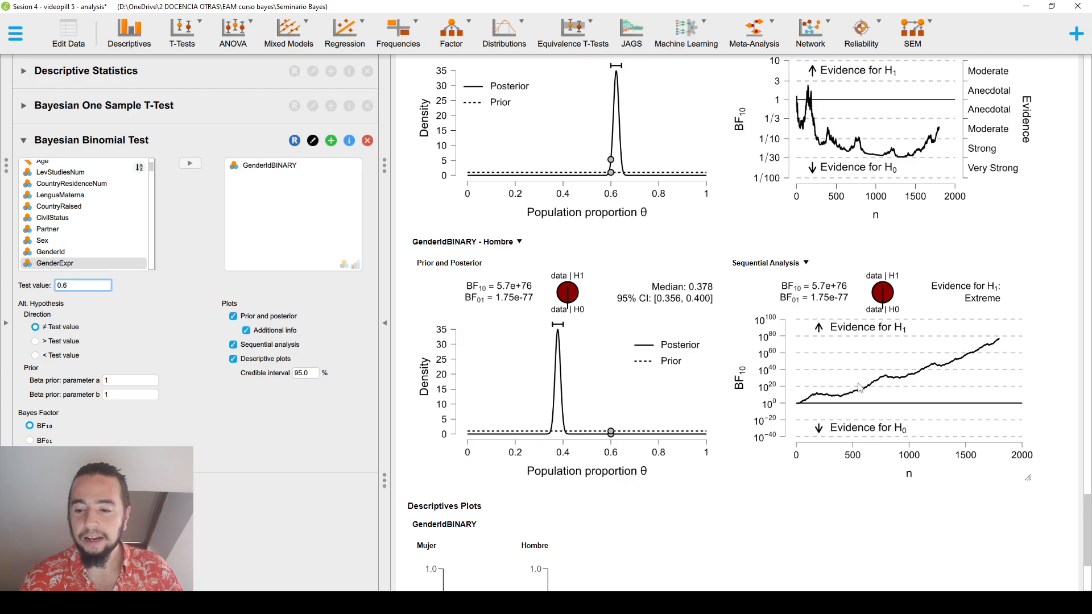
scroll(781, 392, "up", 3)
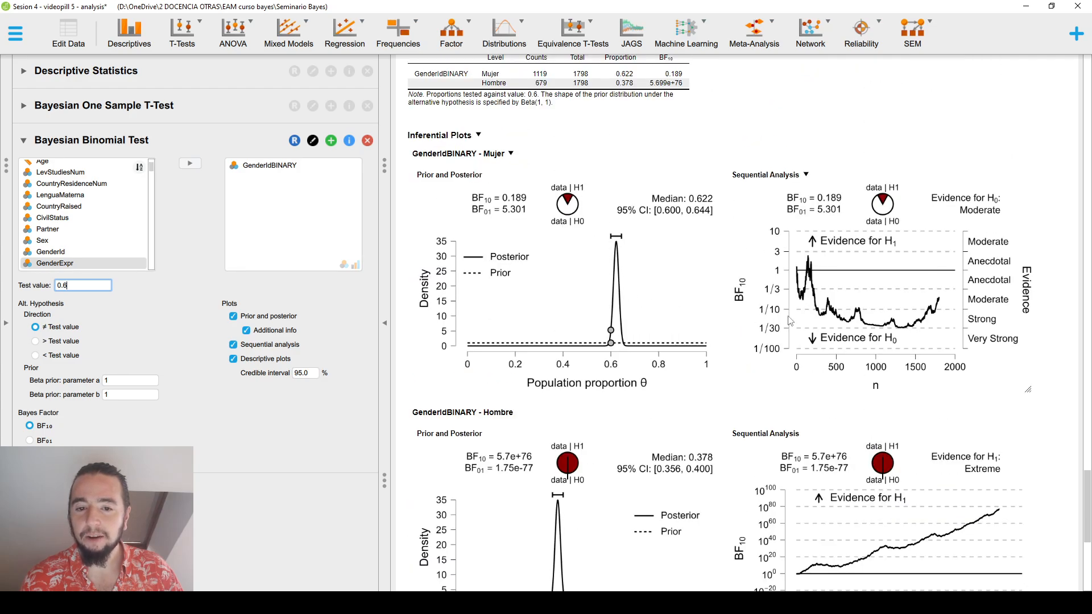
scroll(790, 320, "up", 2)
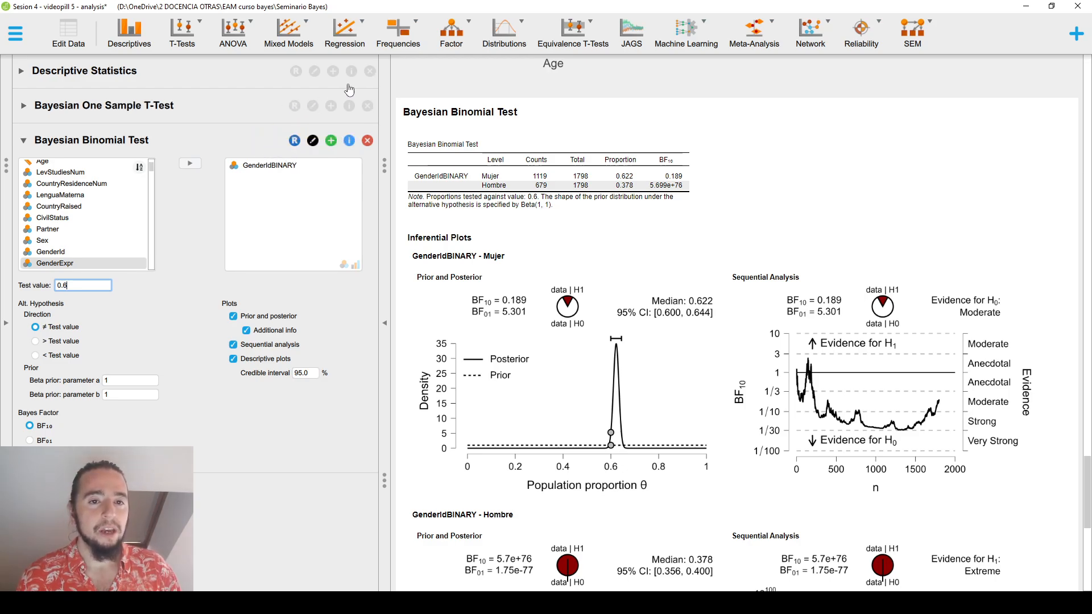
Create a Bayesian Multinomial Test with SexOrient as the factor
left_click(397, 33)
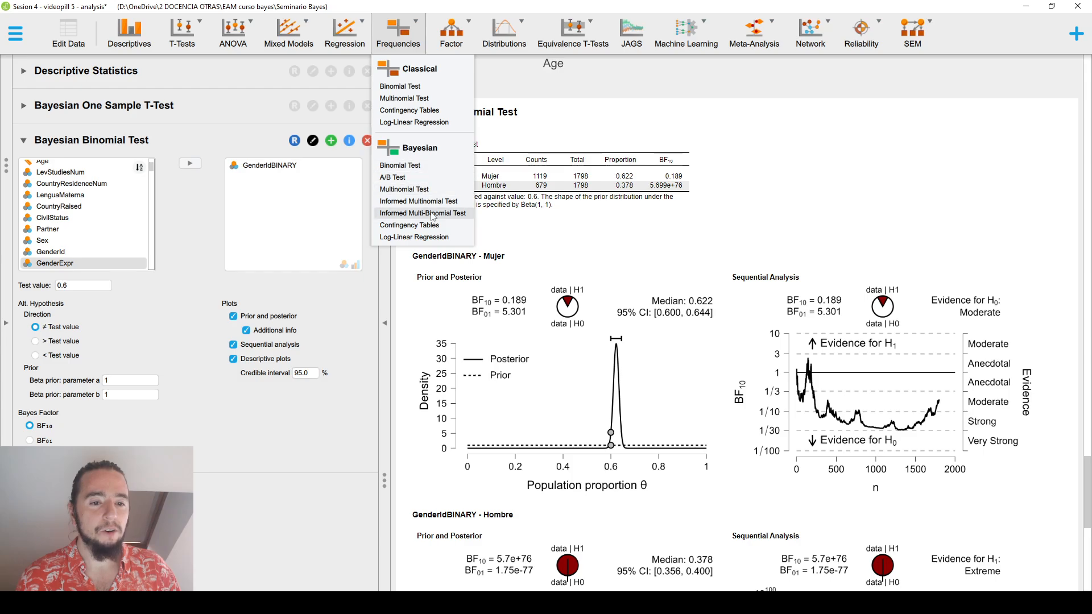
left_click(416, 189)
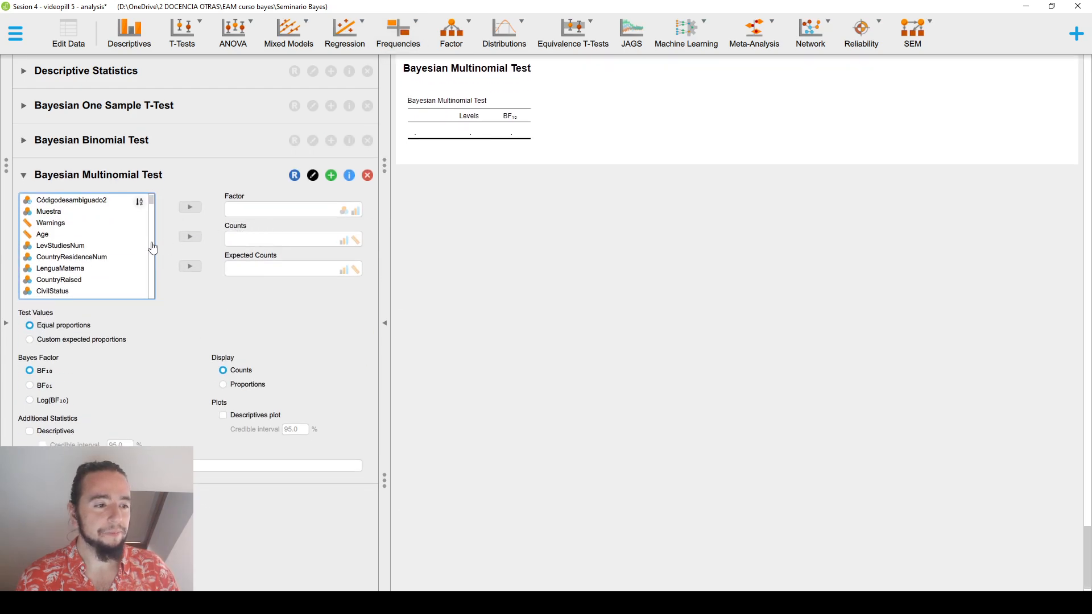
scroll(113, 242, "down", 2)
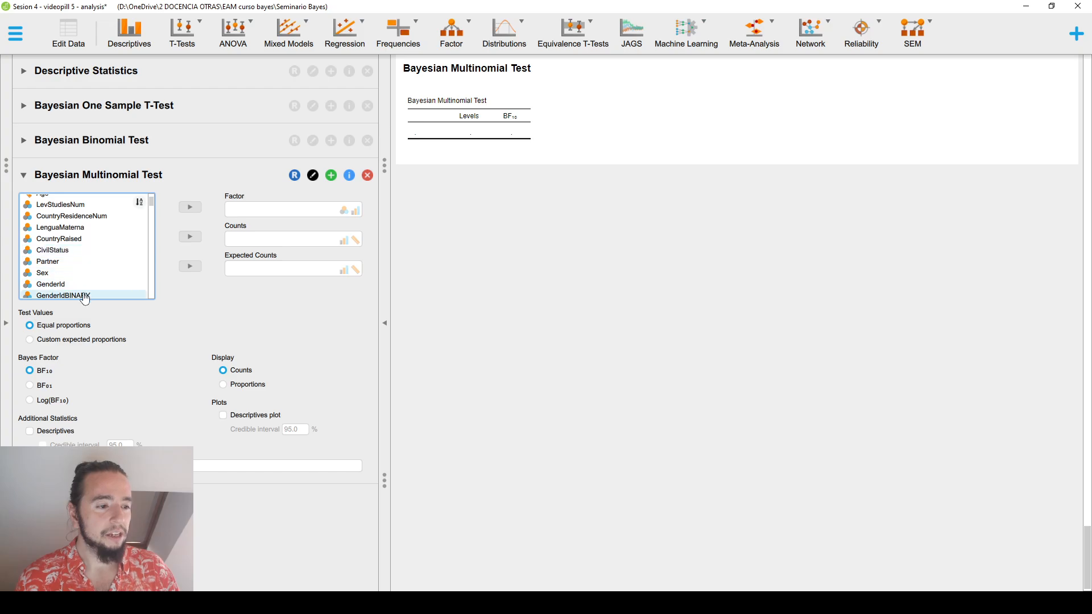
scroll(102, 243, "down", 3)
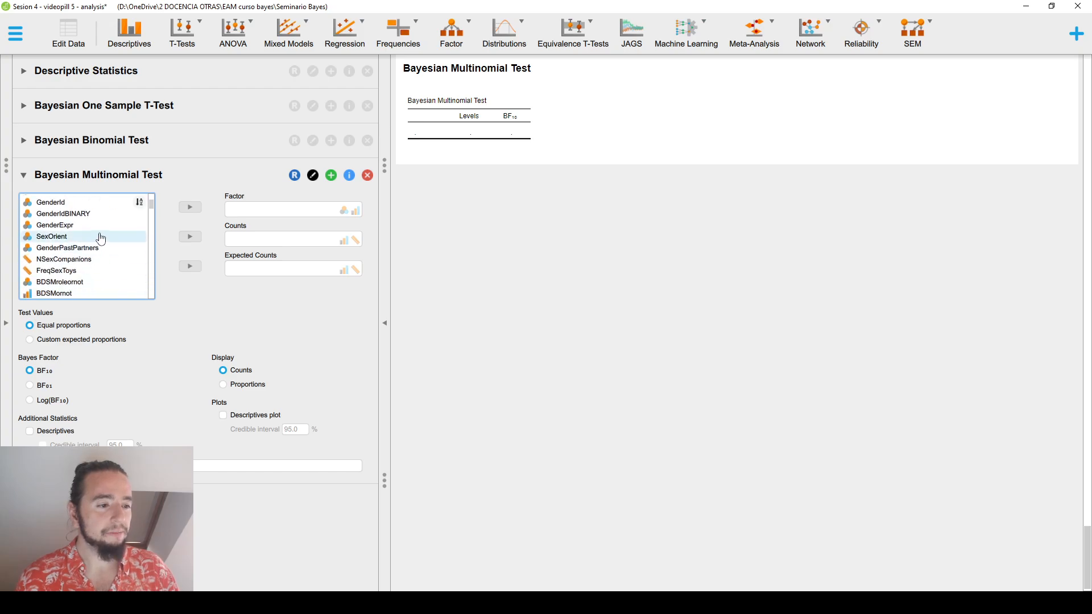
left_click(100, 237)
left_click(189, 207)
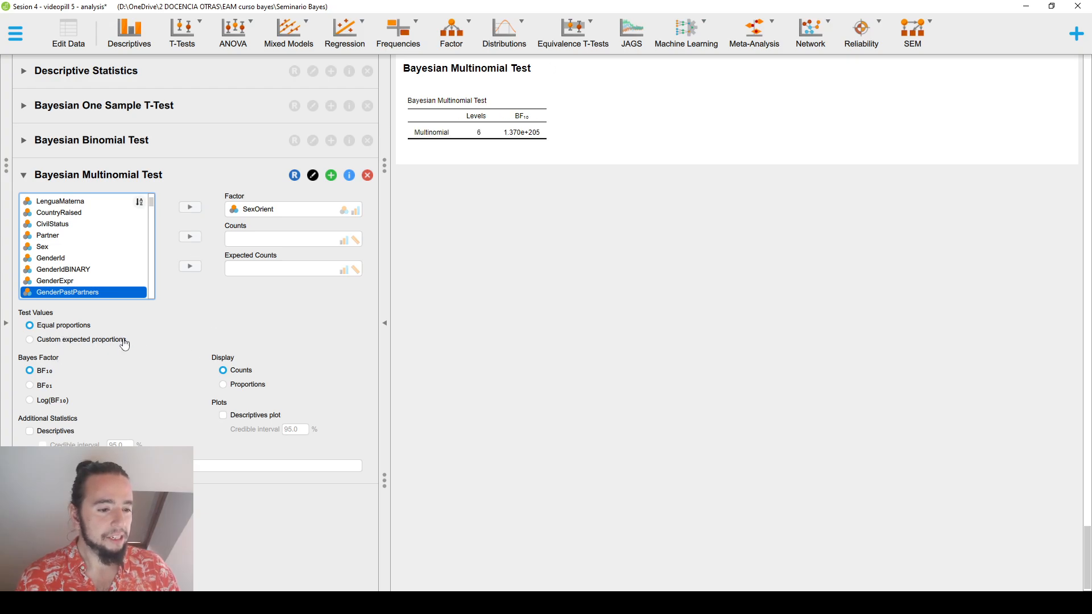
Add a descriptives plot showing proportions to the multinomial test, and inspect the table of counts in its settings
left_click(225, 415)
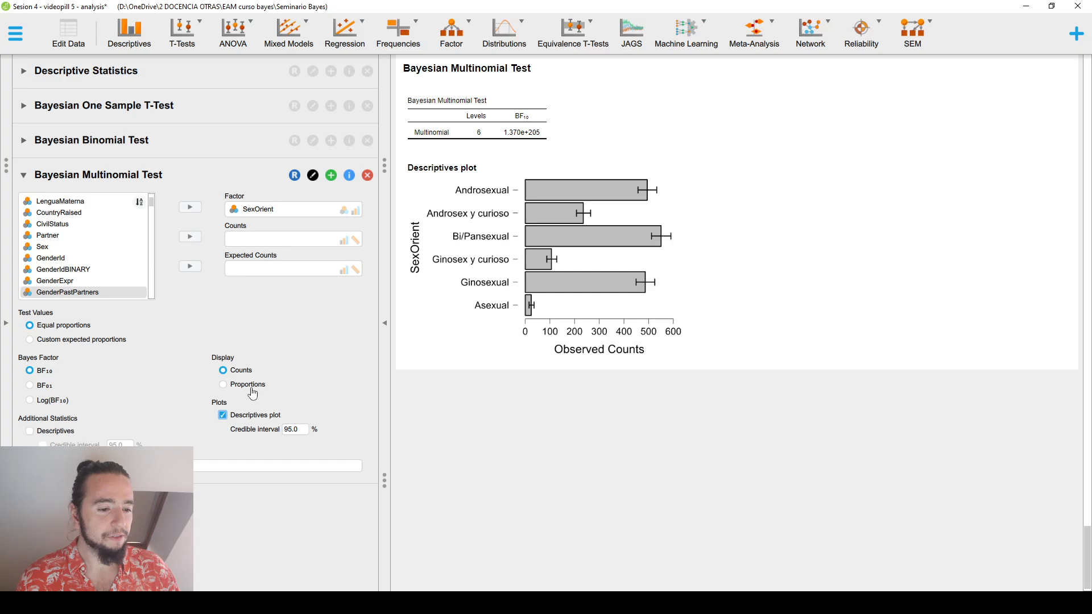
left_click(248, 386)
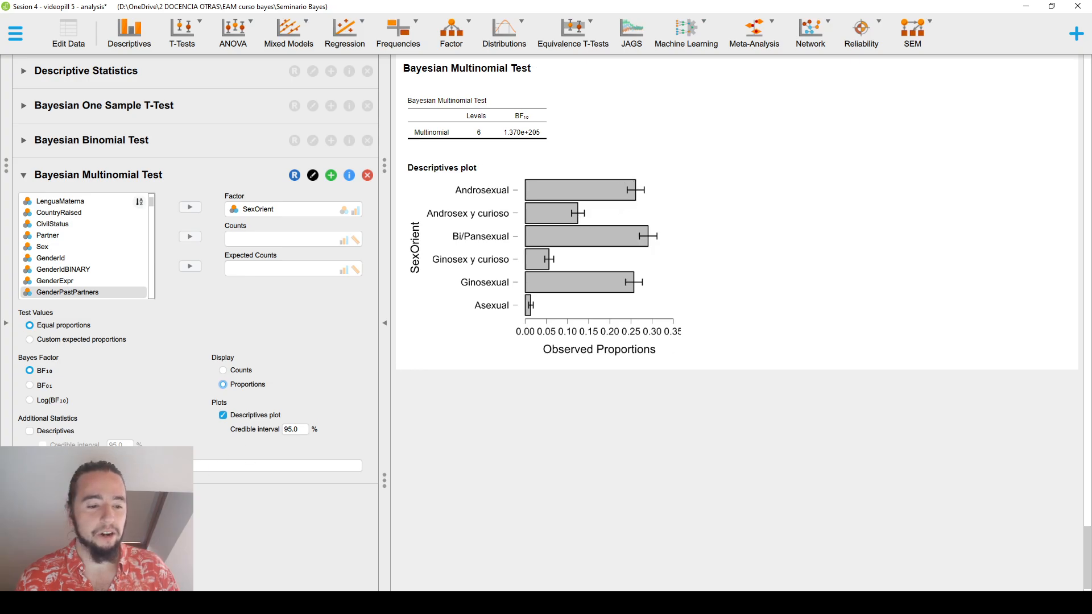
left_click(107, 466)
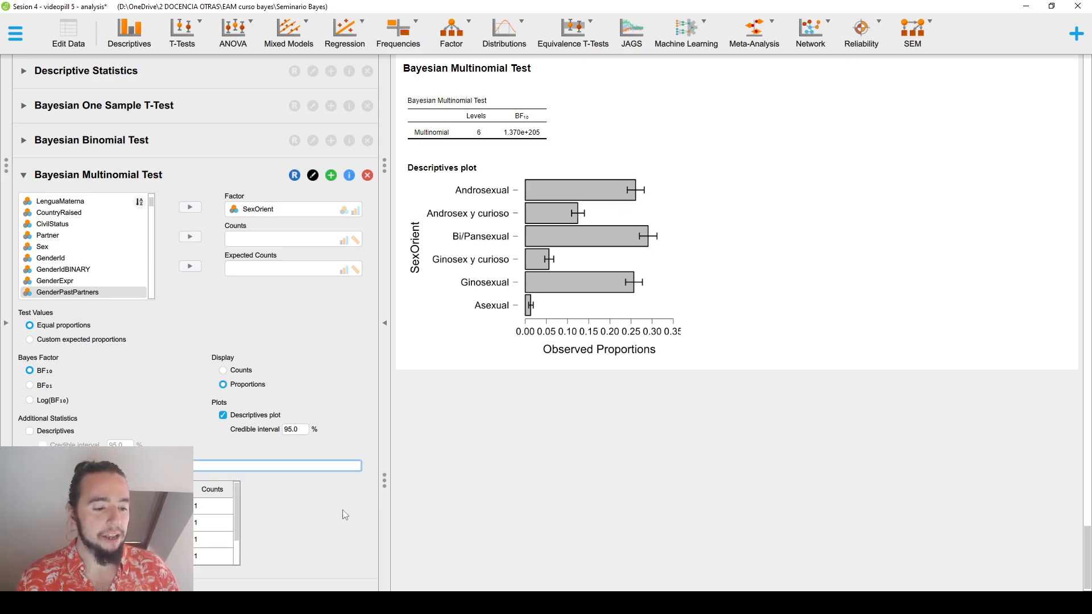
scroll(218, 529, "down", 3)
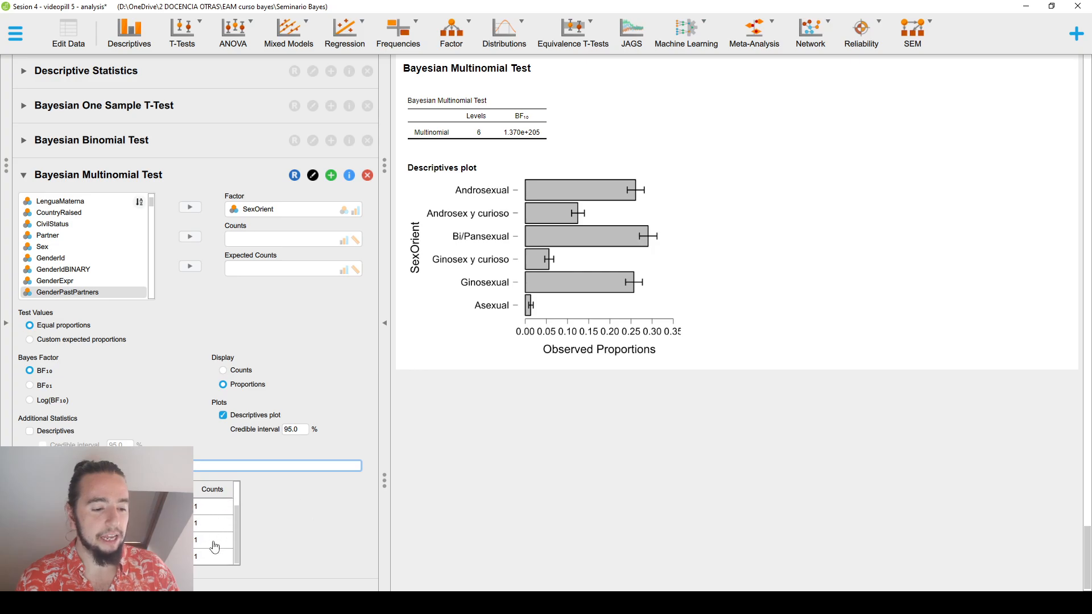
scroll(213, 550, "up", 2)
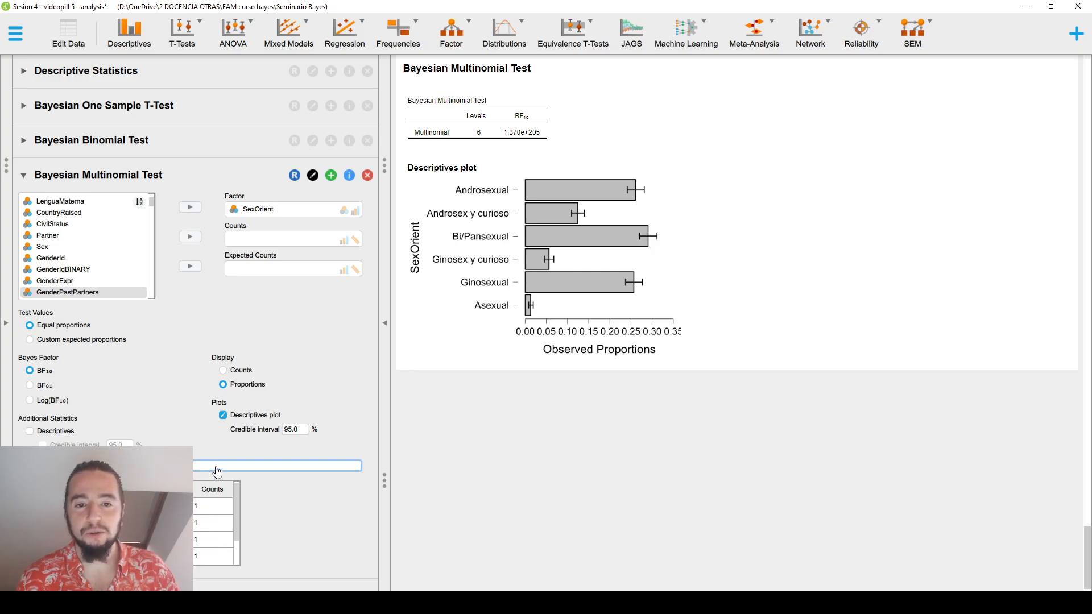
left_click(251, 171)
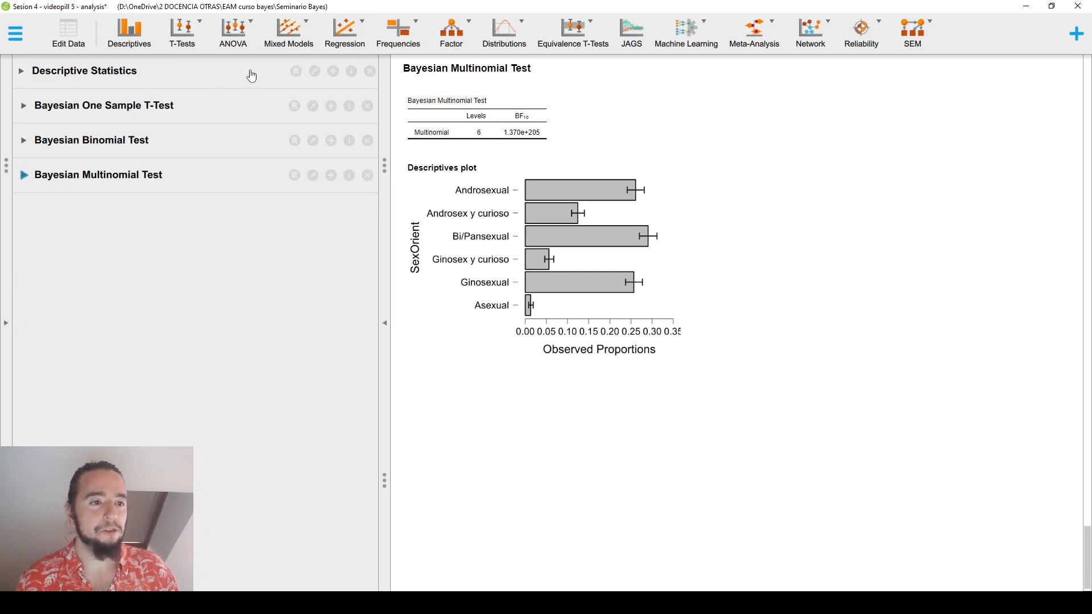
Create a Bayesian Independent Samples T-Test with GenderIdBINARY as the grouping variable
left_click(193, 44)
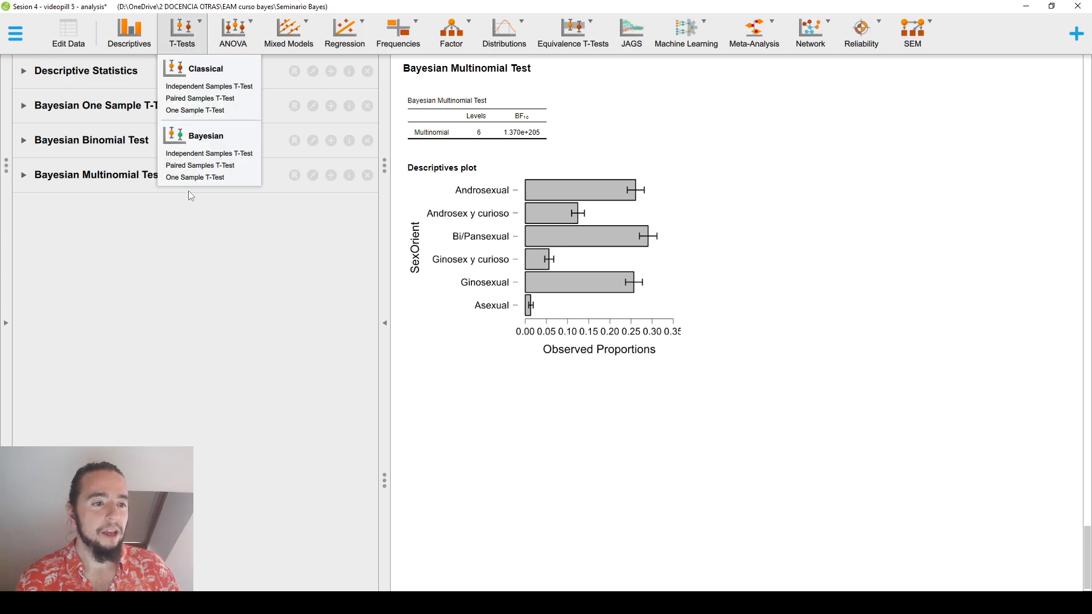
left_click(206, 153)
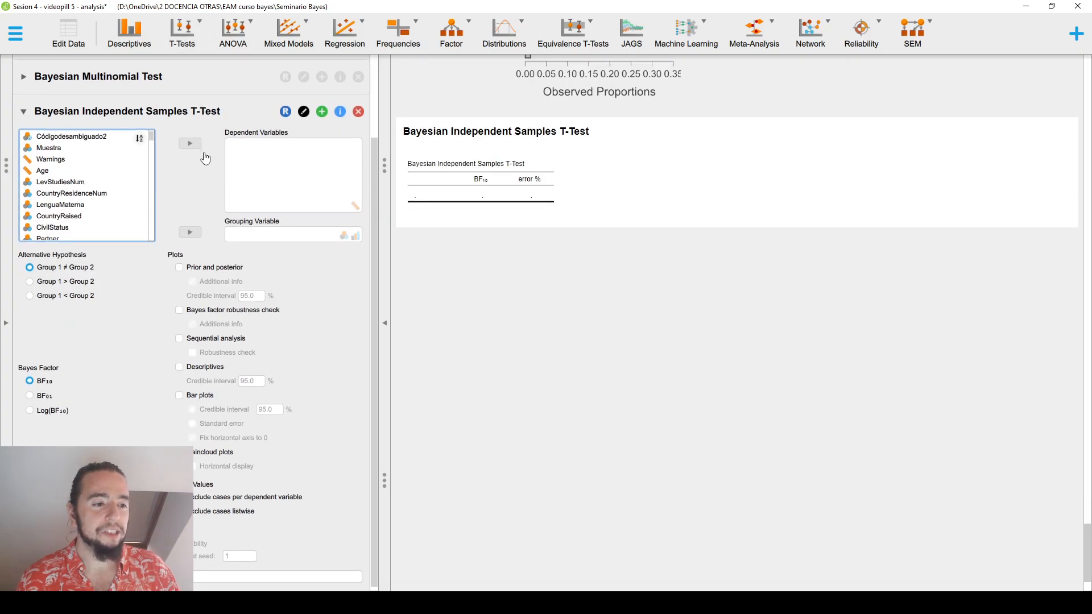
scroll(93, 199, "down", 3)
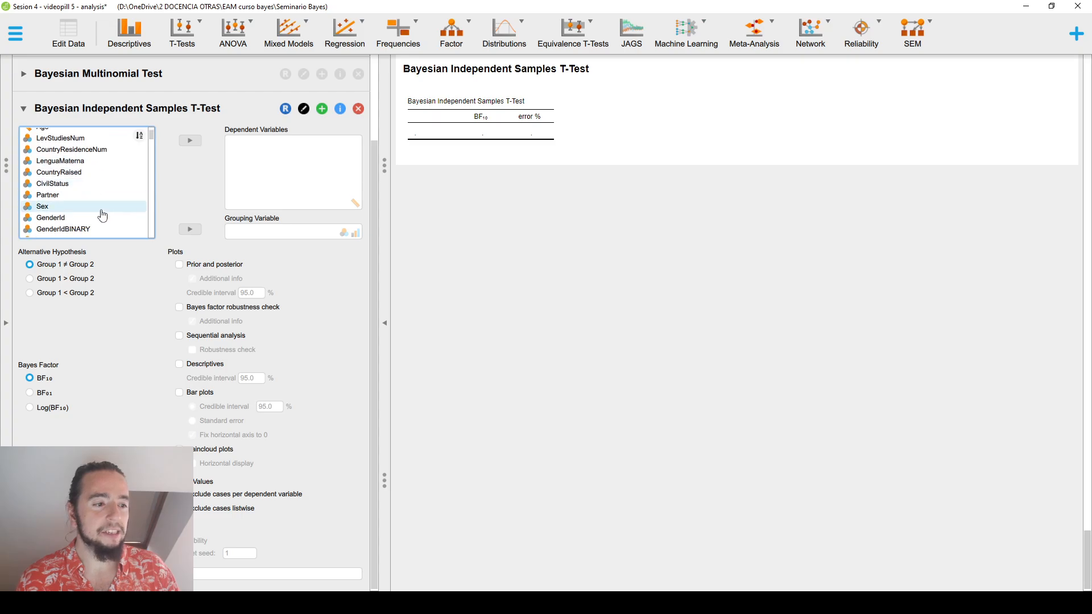
scroll(102, 215, "down", 2)
left_click(105, 190)
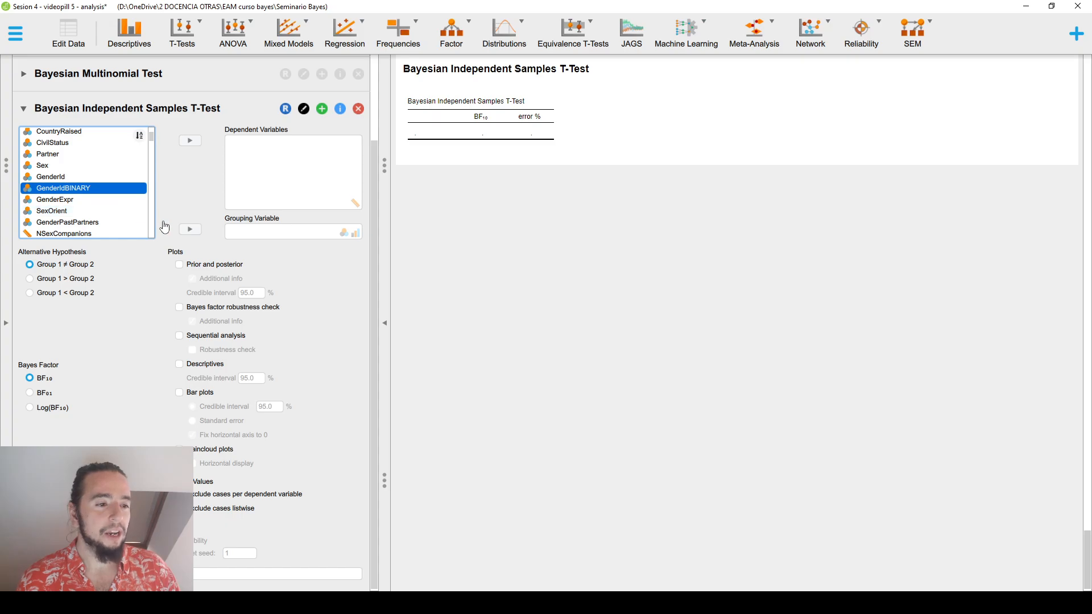
left_click(195, 231)
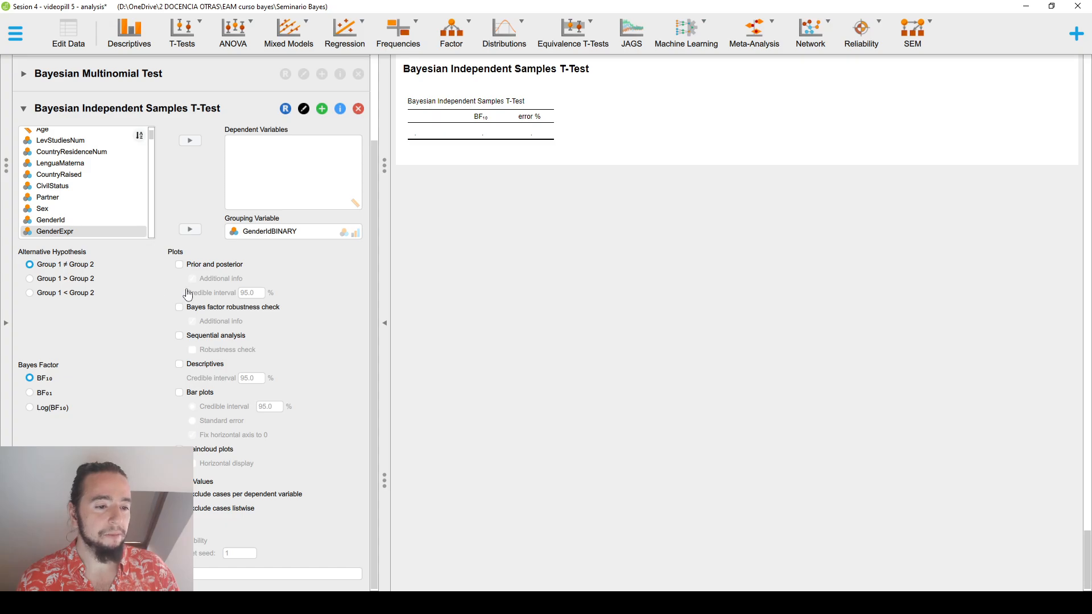
Enable prior and posterior, Bayes factor robustness check, sequential analysis and horizontal raincloud plots for the independent samples t-test
left_click(206, 265)
left_click(218, 310)
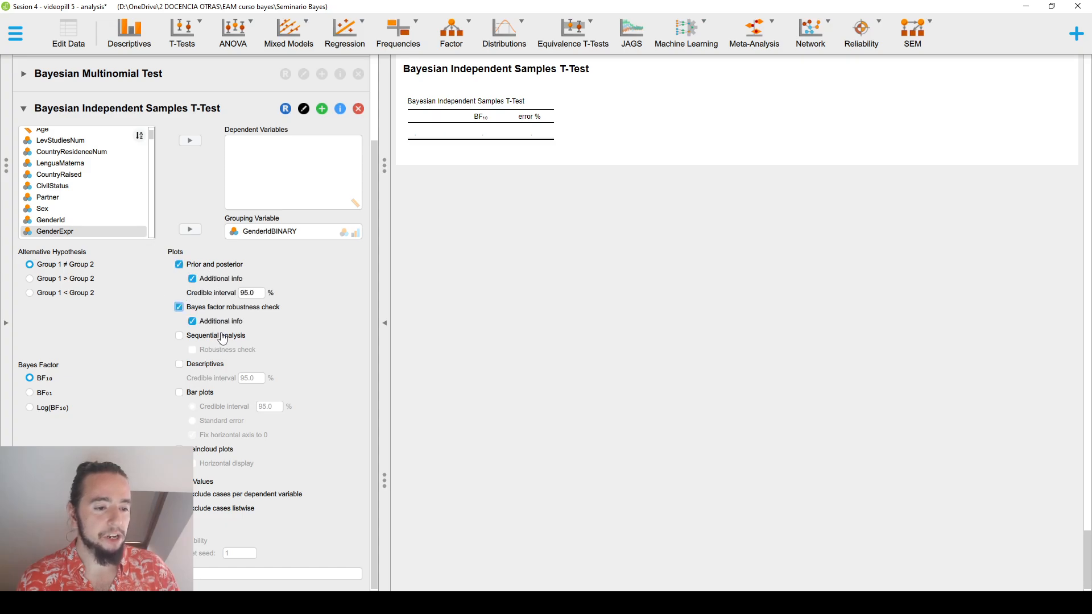
left_click(219, 336)
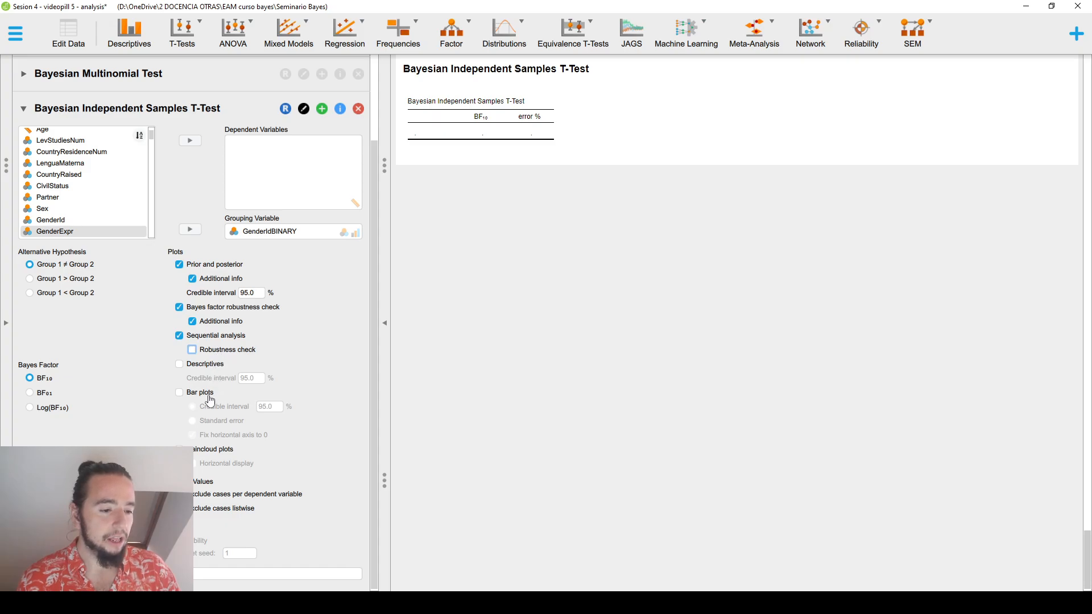
left_click(207, 456)
left_click(211, 465)
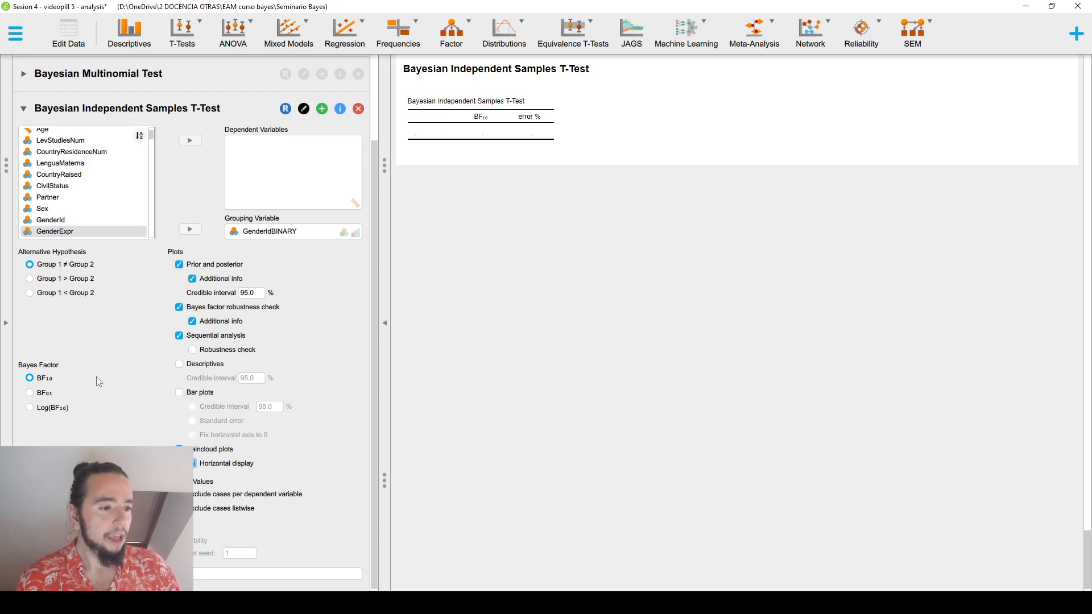
Add N as the dependent variable of the independent samples t-test
scroll(130, 218, "down", 3)
scroll(133, 193, "down", 10)
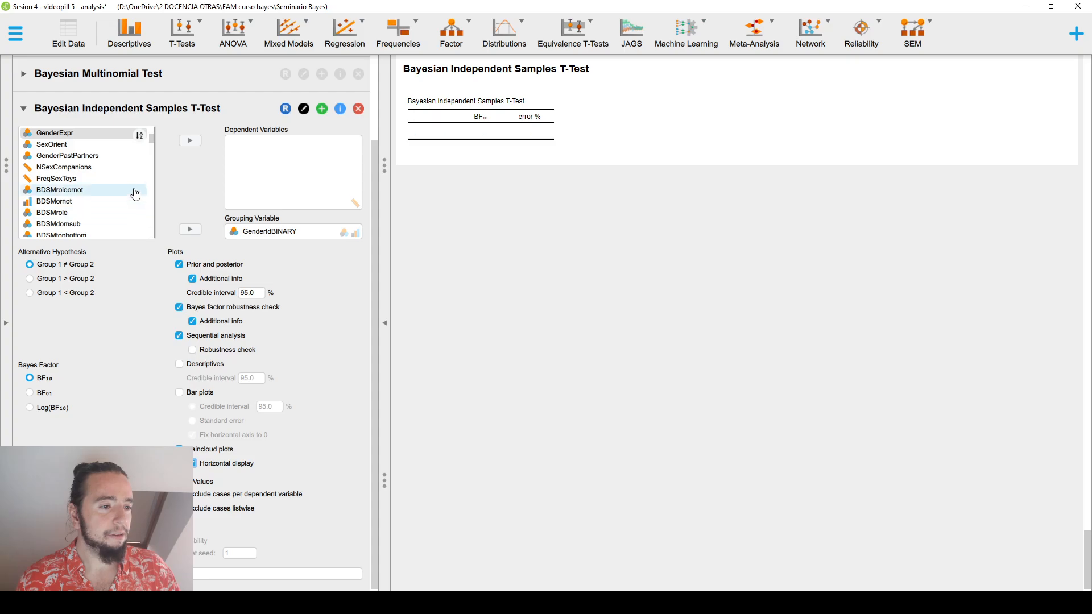
left_click(138, 149)
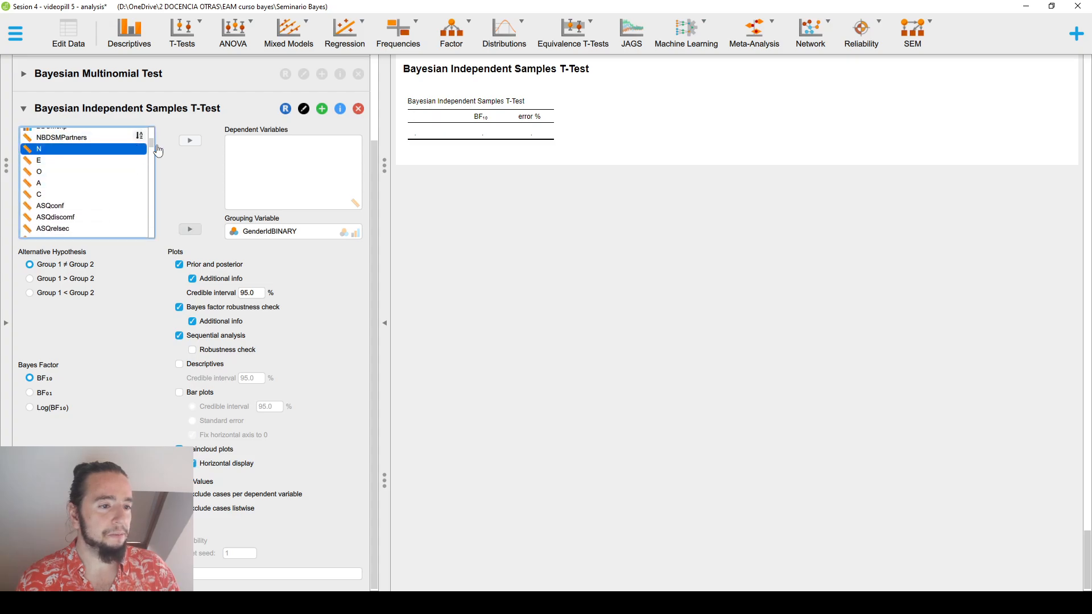
left_click(190, 141)
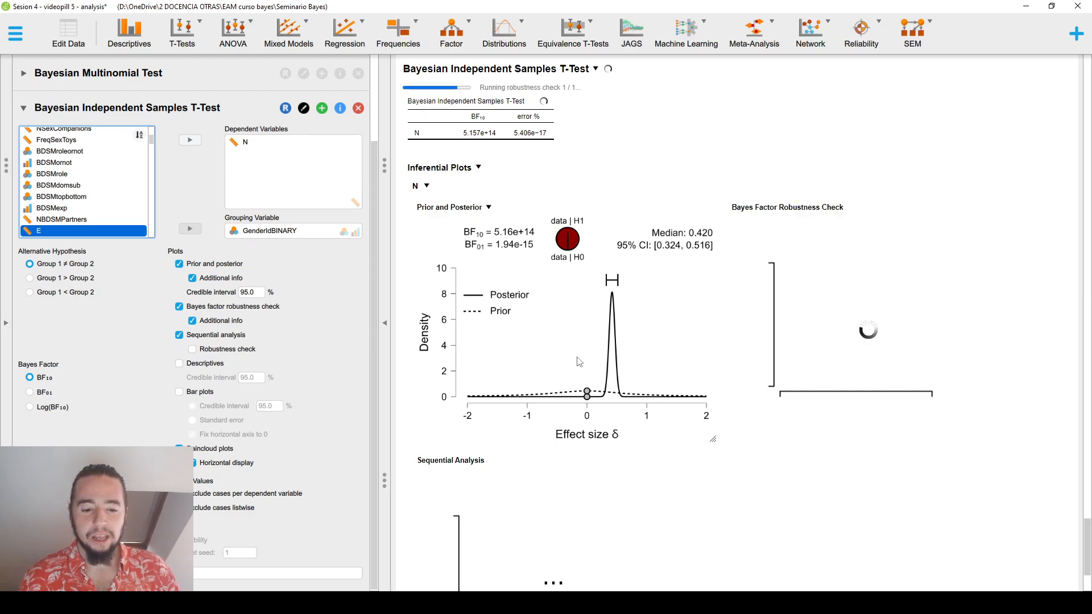
Examine the t-test results for N: the Bayes factor table, robustness check, sequential analysis and raincloud plot by gender
scroll(577, 361, "down", 3)
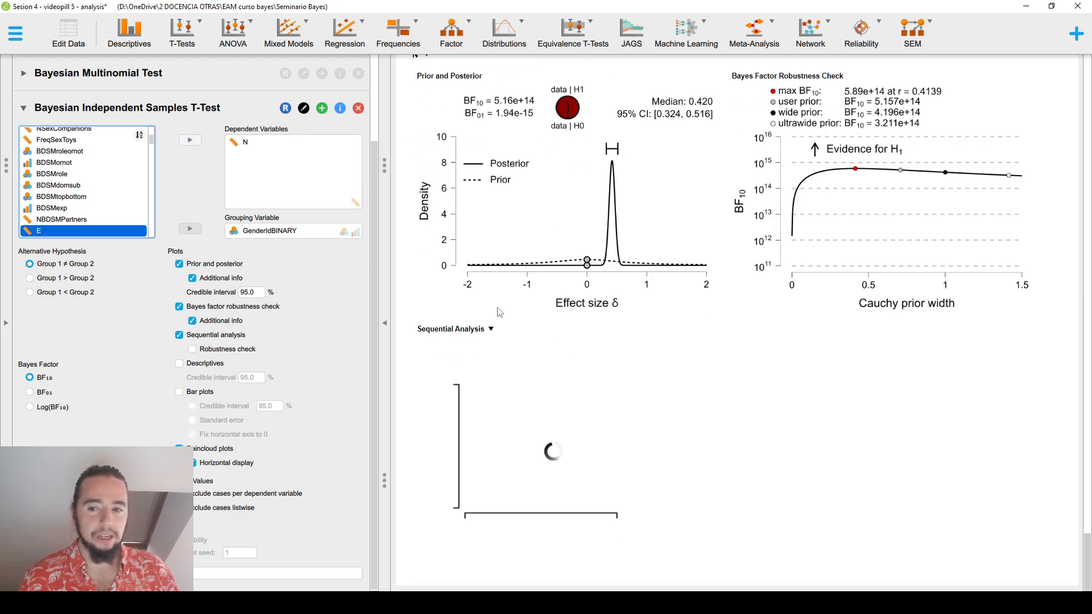
scroll(905, 250, "up", 2)
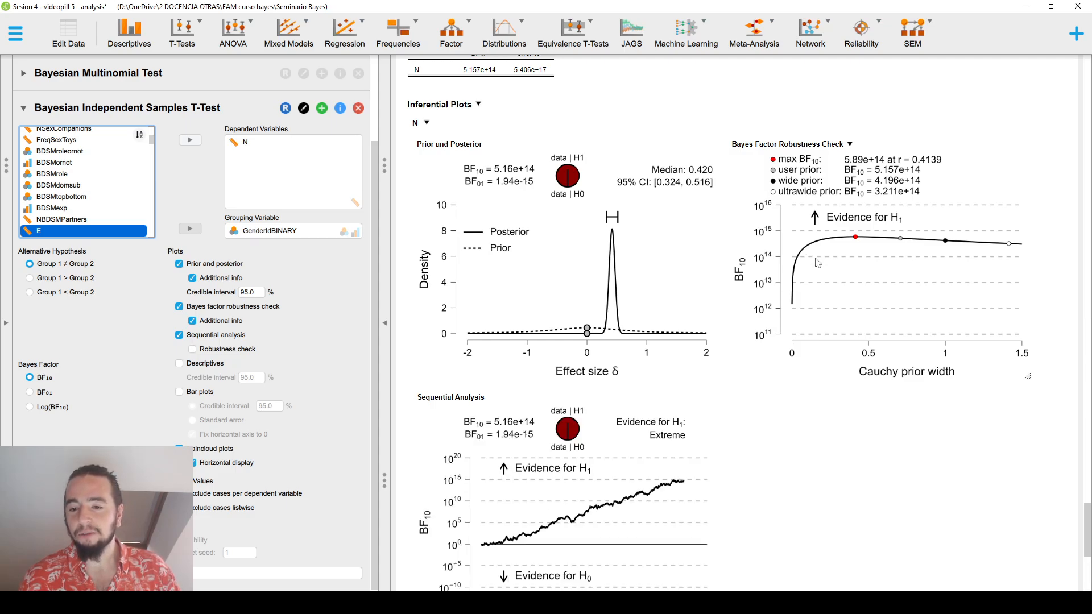
scroll(817, 262, "up", 2)
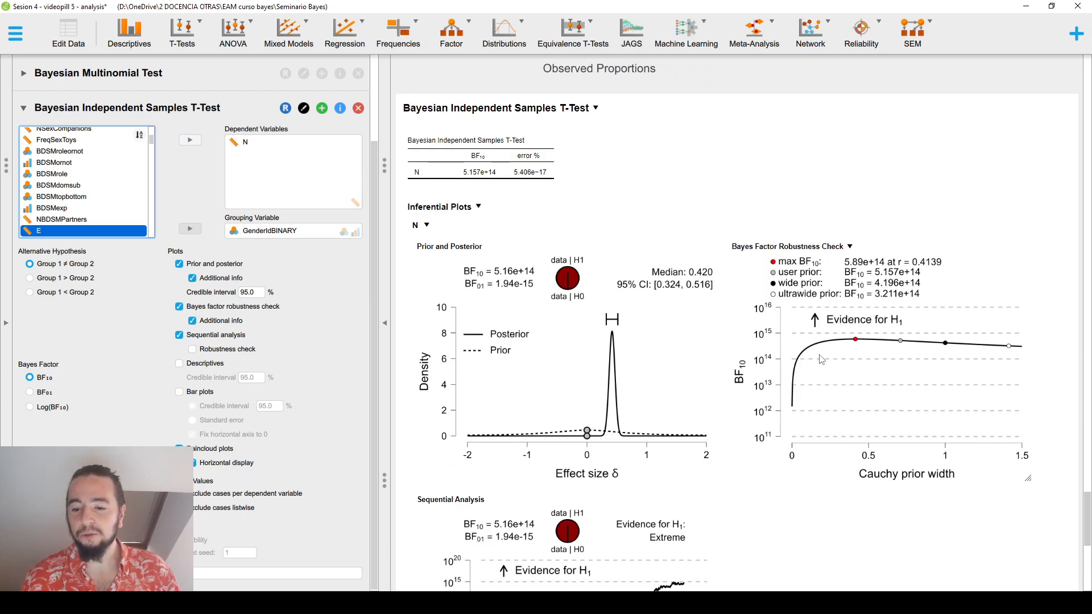
scroll(821, 359, "down", 2)
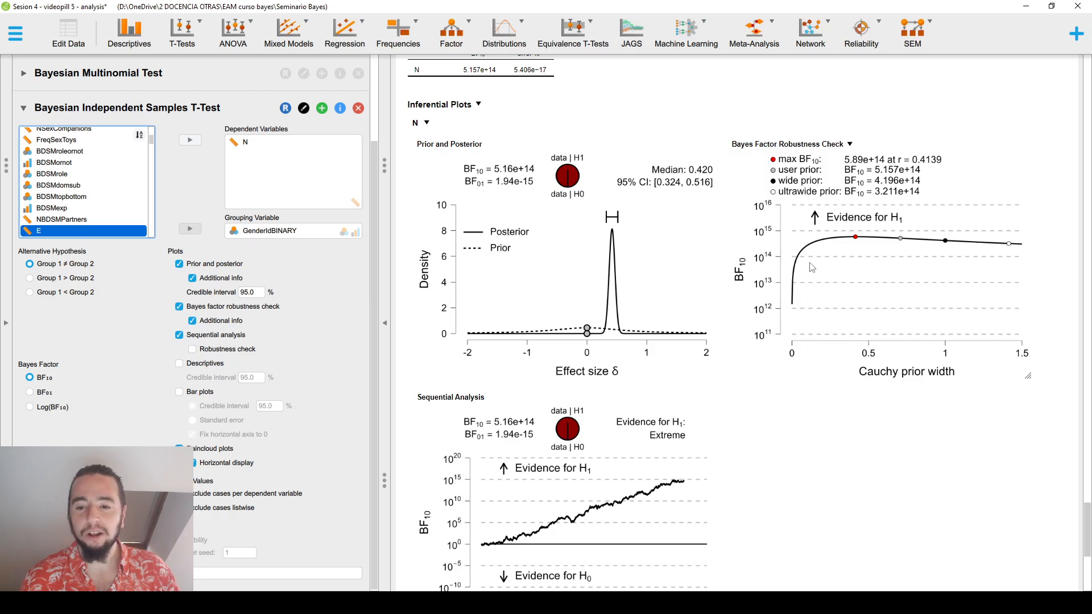
scroll(812, 268, "down", 3)
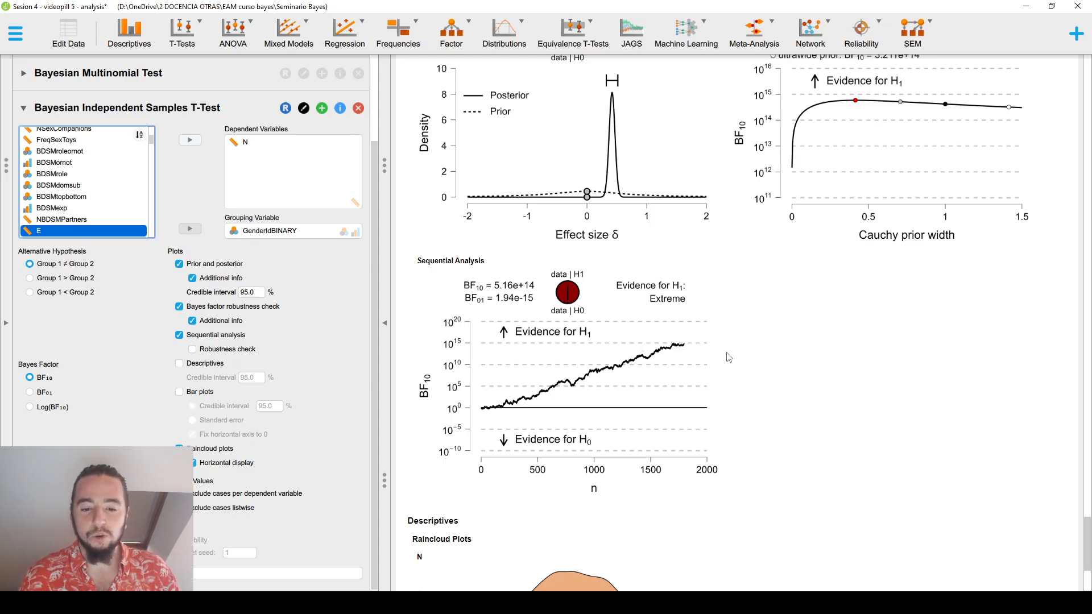
scroll(728, 359, "down", 3)
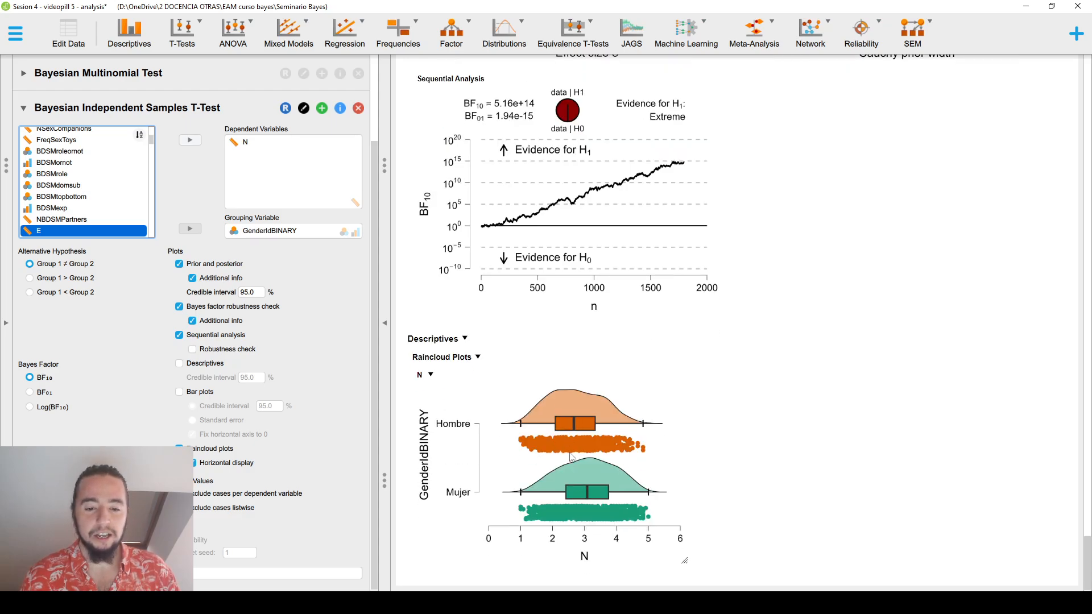
scroll(599, 439, "up", 10)
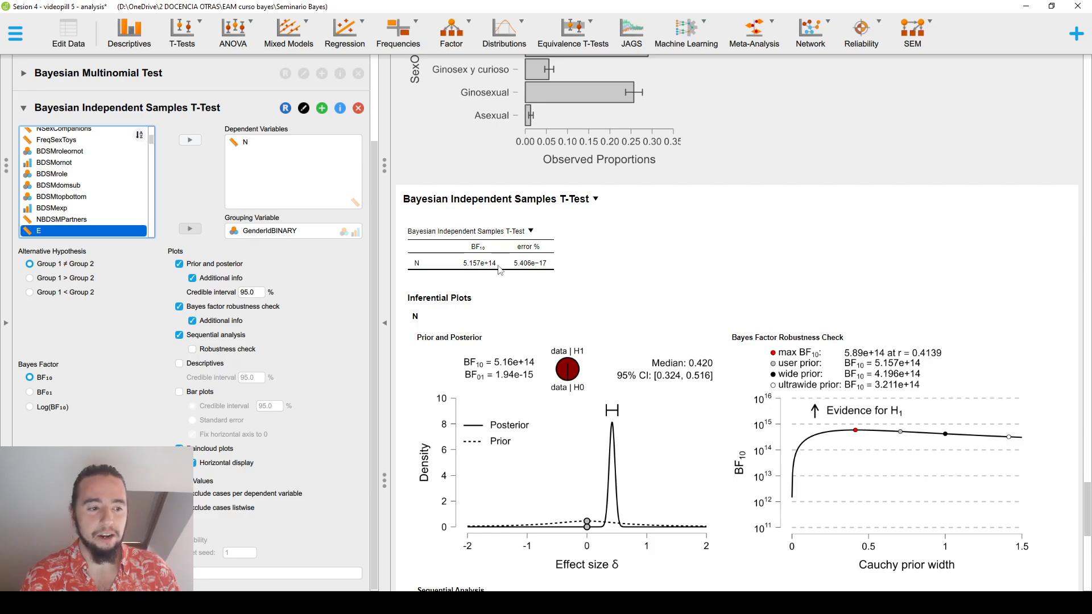
Collapse the Bayesian Independent Samples T-Test settings and create a Bayesian Correlation analysis
scroll(529, 322, "down", 2)
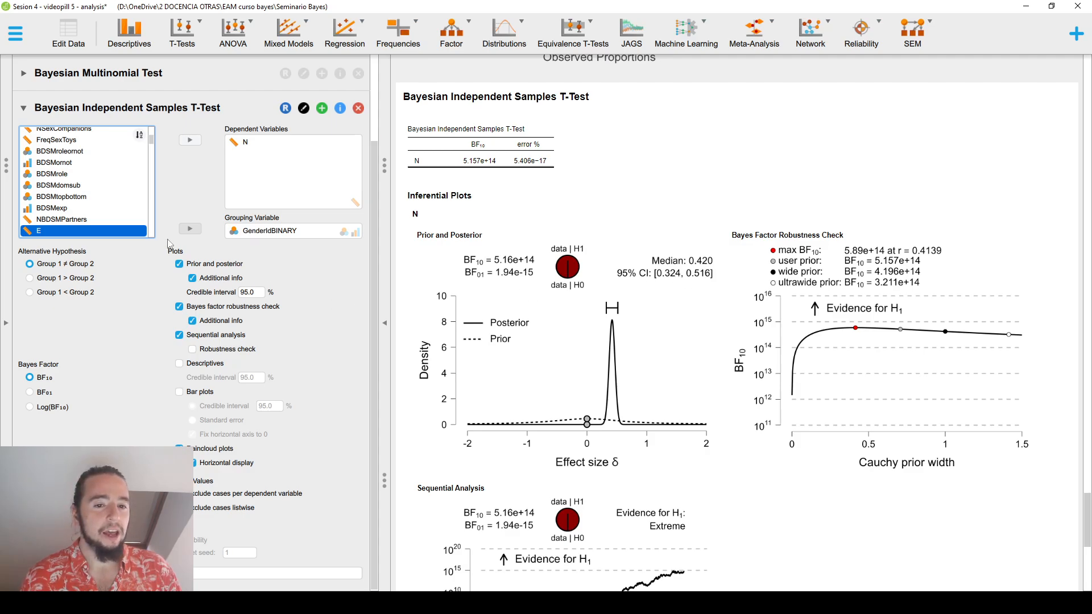
left_click(151, 108)
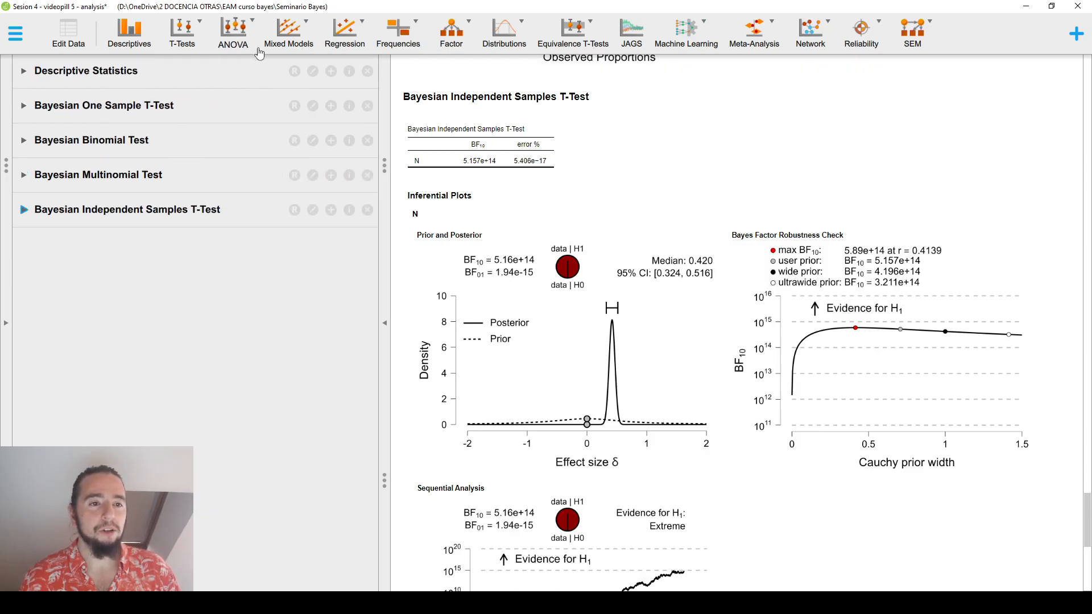
left_click(191, 39)
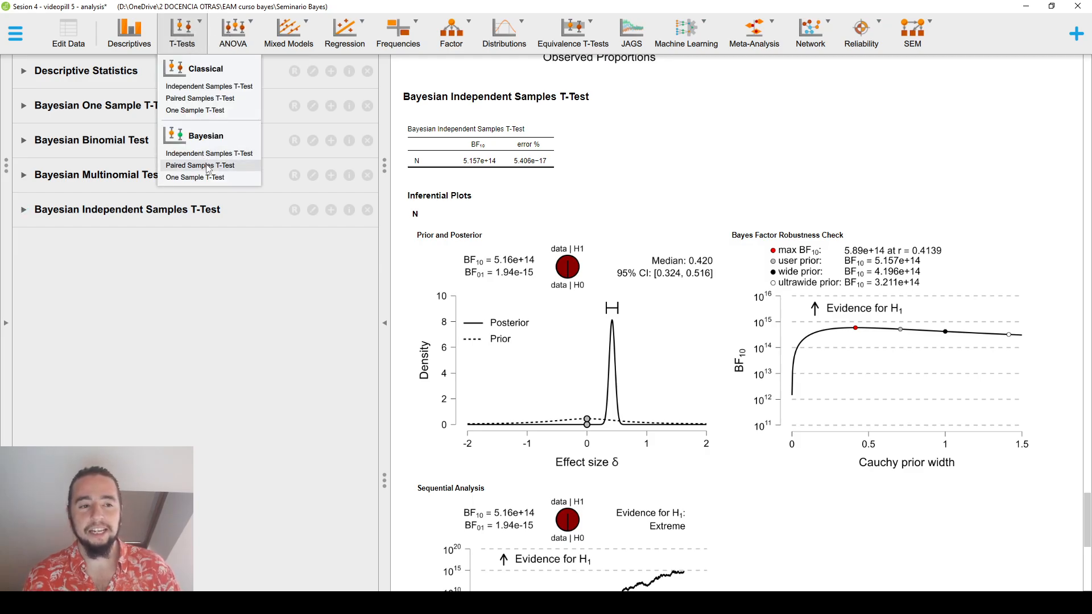
left_click(193, 26)
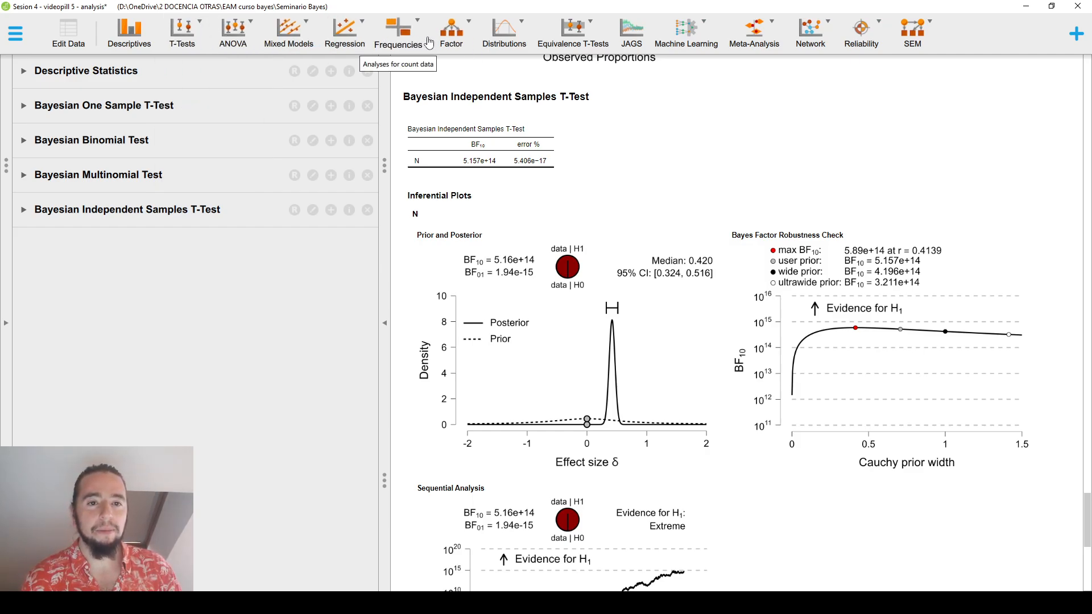
left_click(343, 40)
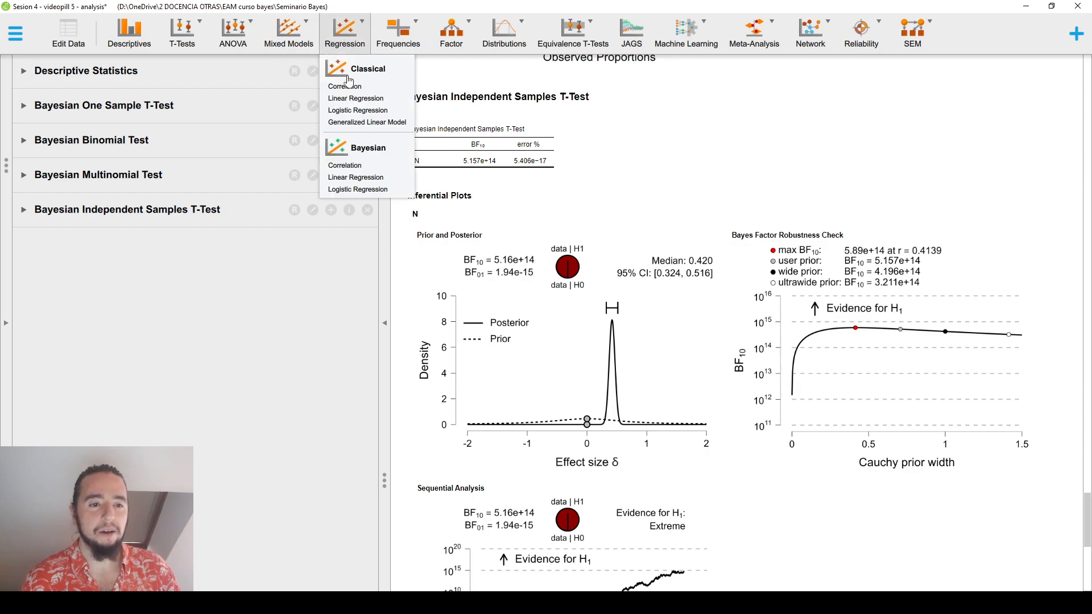
left_click(353, 166)
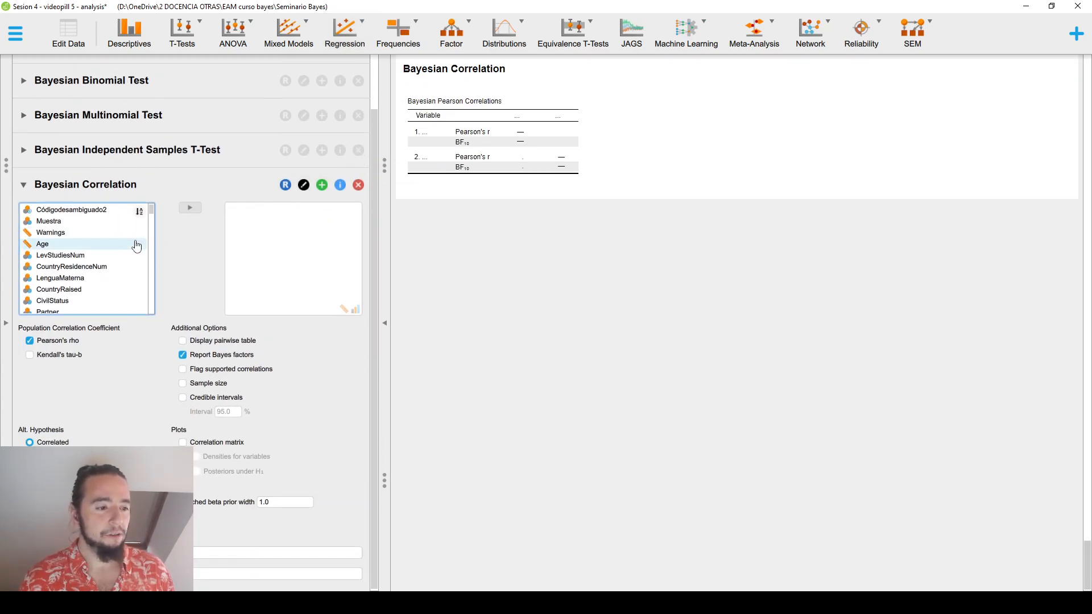
Add the variables N, E, O, A and C to the Bayesian Correlation analysis
scroll(140, 245, "down", 5)
scroll(86, 272, "down", 3)
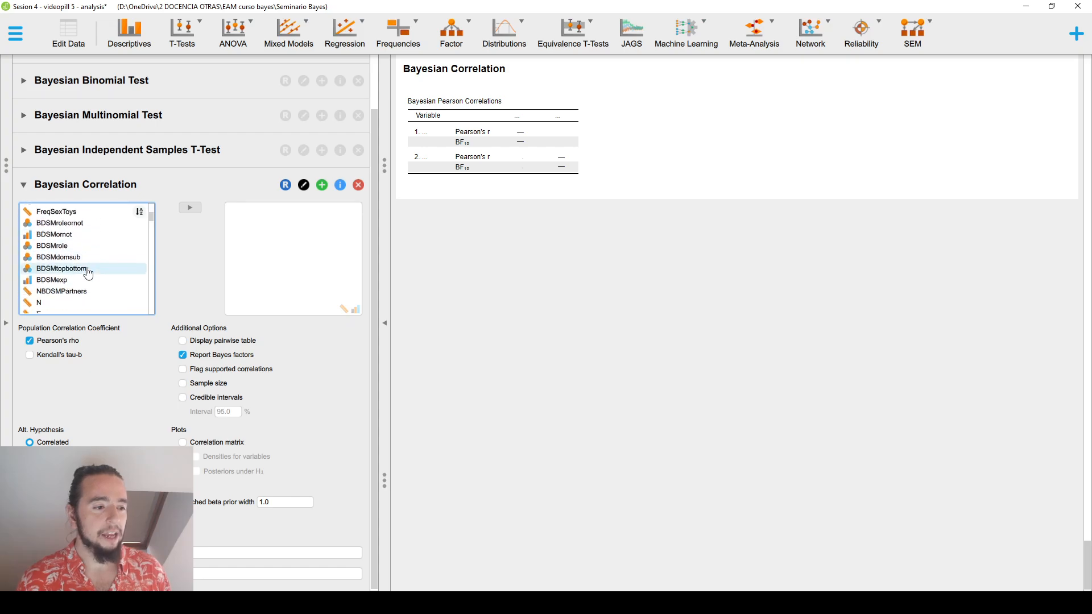
left_click(86, 267)
scroll(86, 269, "down", 2)
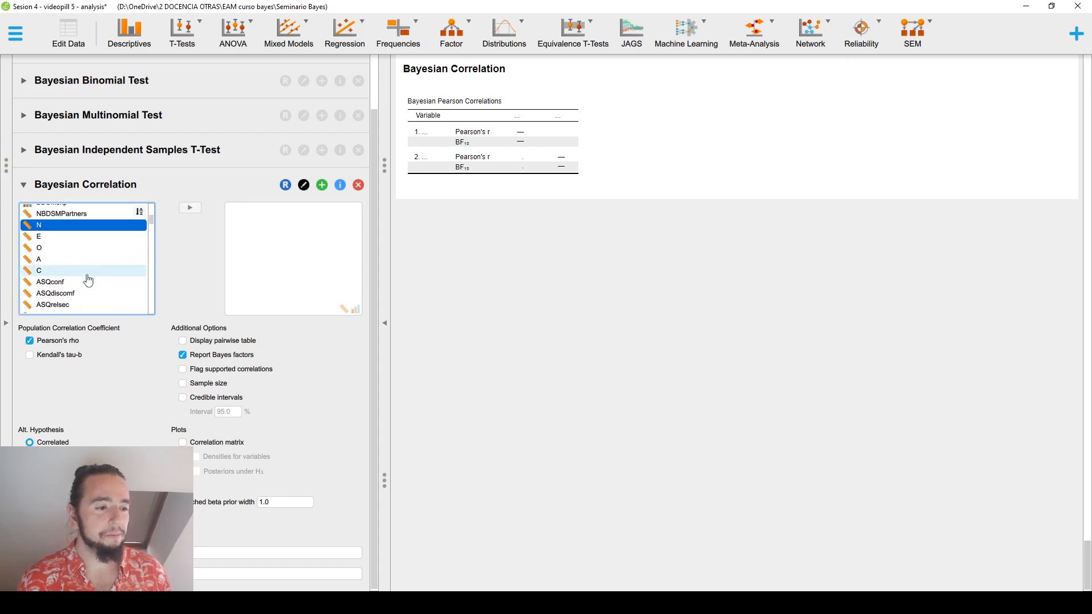
left_click(90, 272, "shift")
left_click(193, 201)
left_click(163, 248)
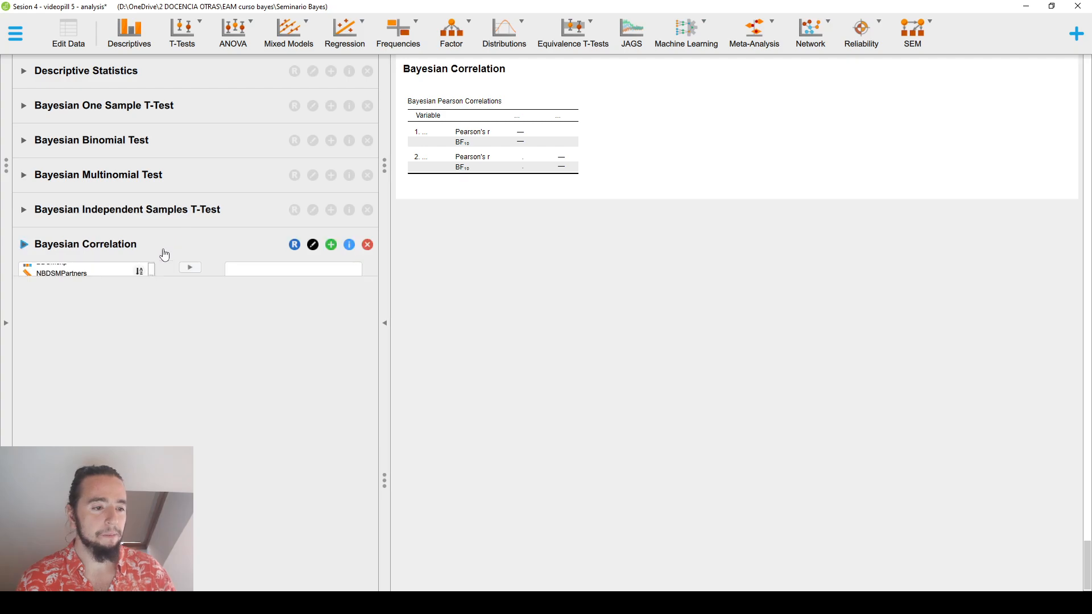
left_click(192, 208)
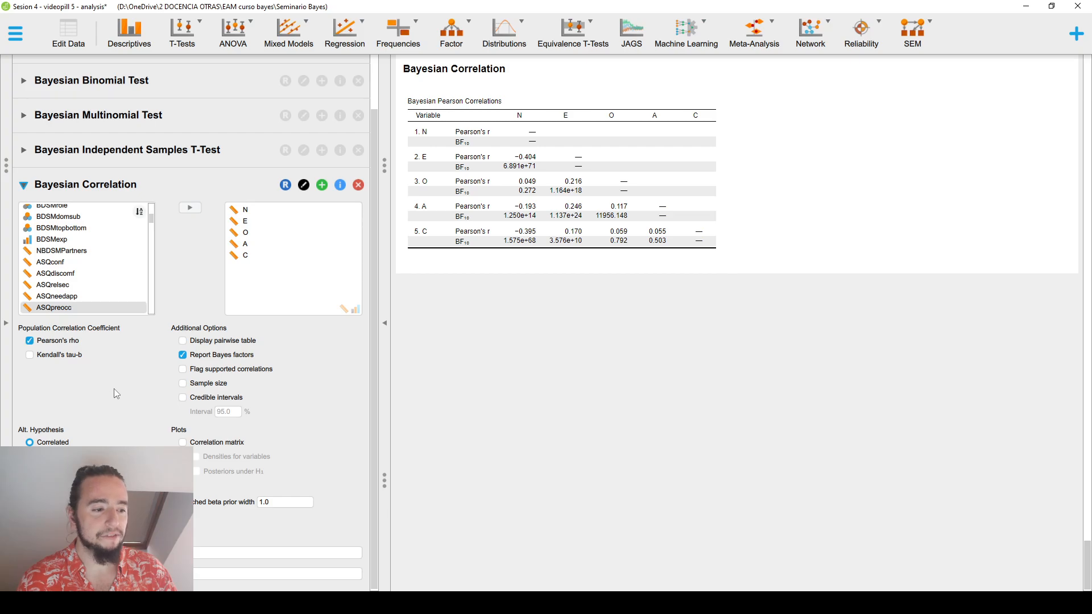
Display the Pearson correlations as a pairwise table with 95% credible intervals, leaving Kendall's tau-b off
left_click(64, 366)
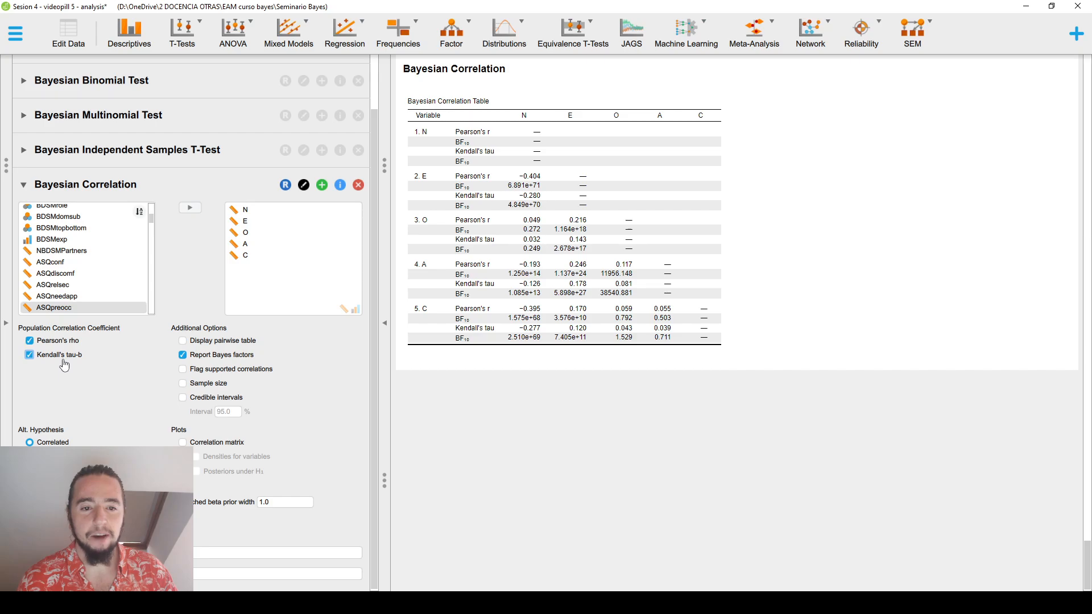
left_click(65, 365)
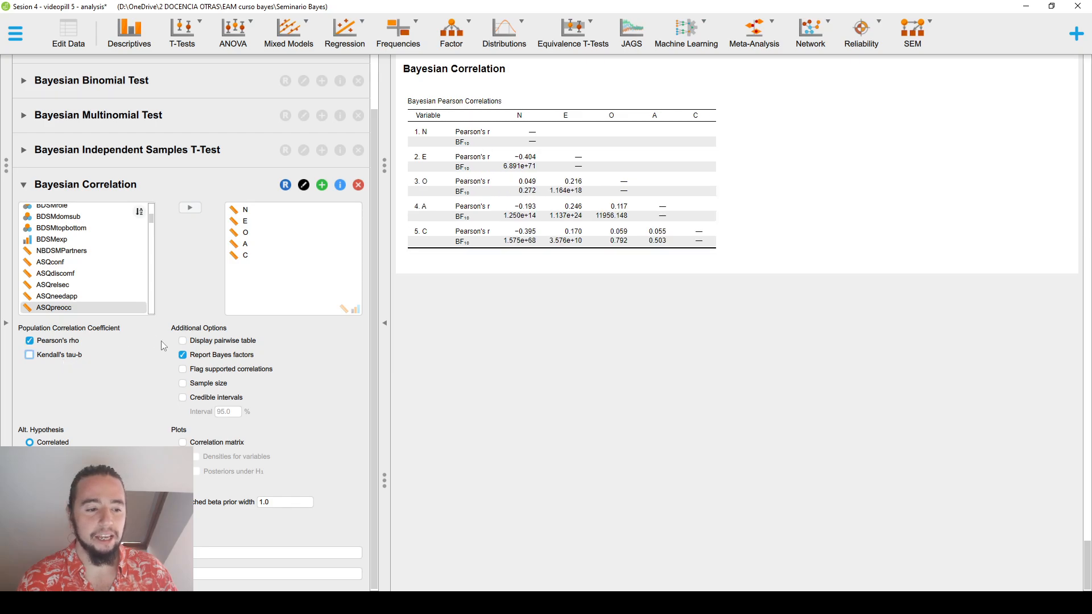
left_click(192, 345)
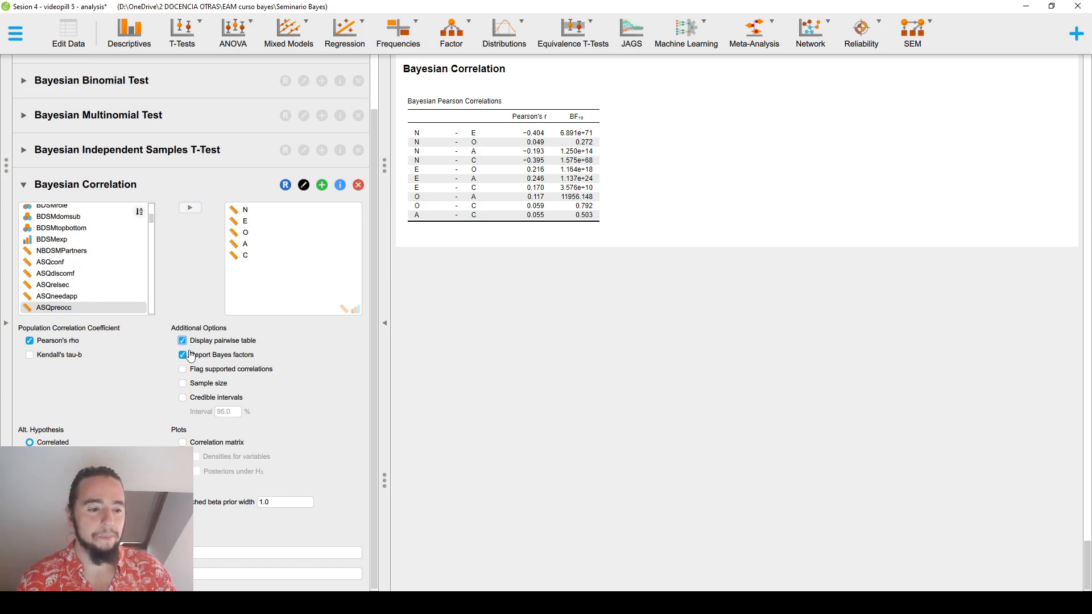
left_click(225, 374)
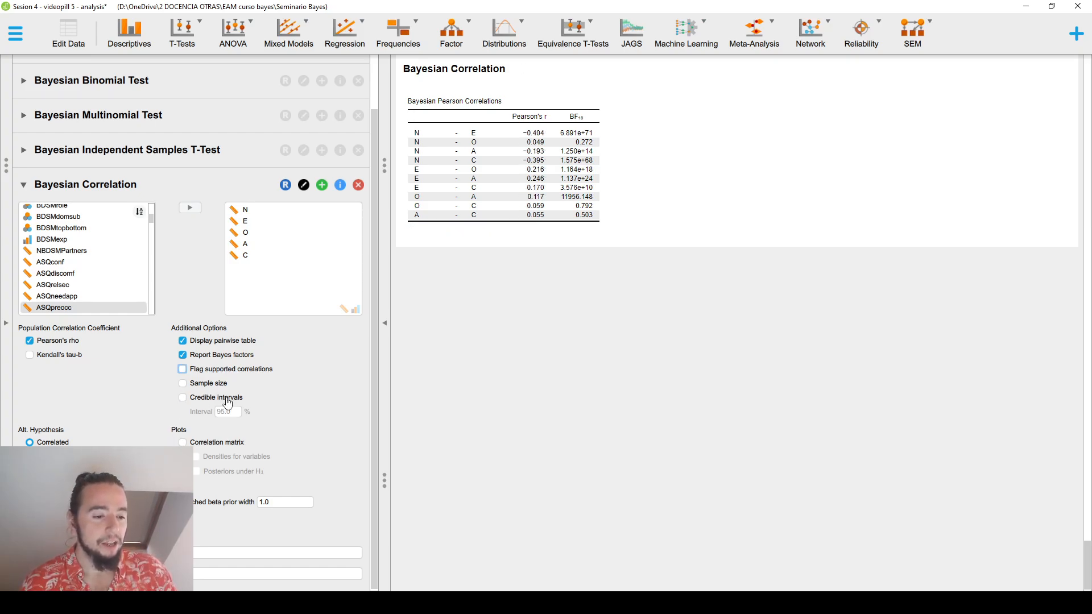
left_click(226, 399)
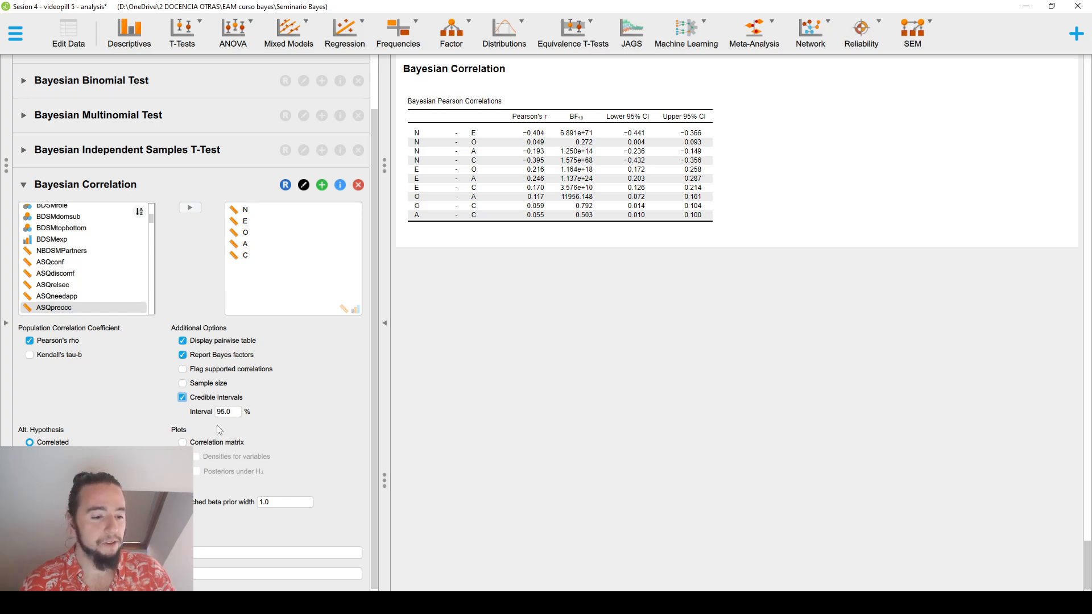
Enable the correlation matrix plot with densities for variables and posteriors under H1
left_click(224, 444)
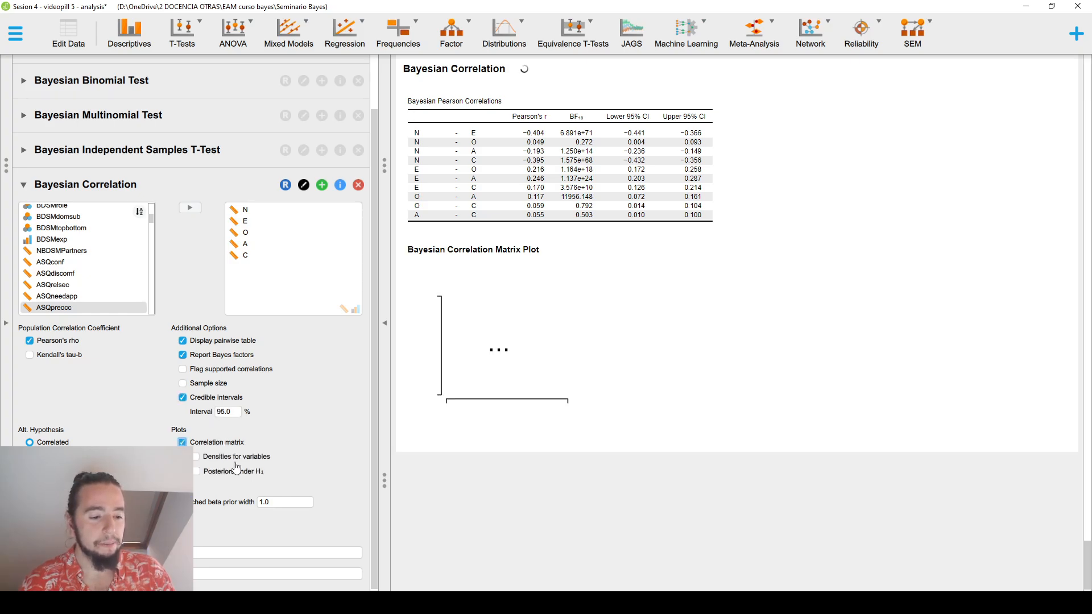
left_click(233, 458)
left_click(233, 474)
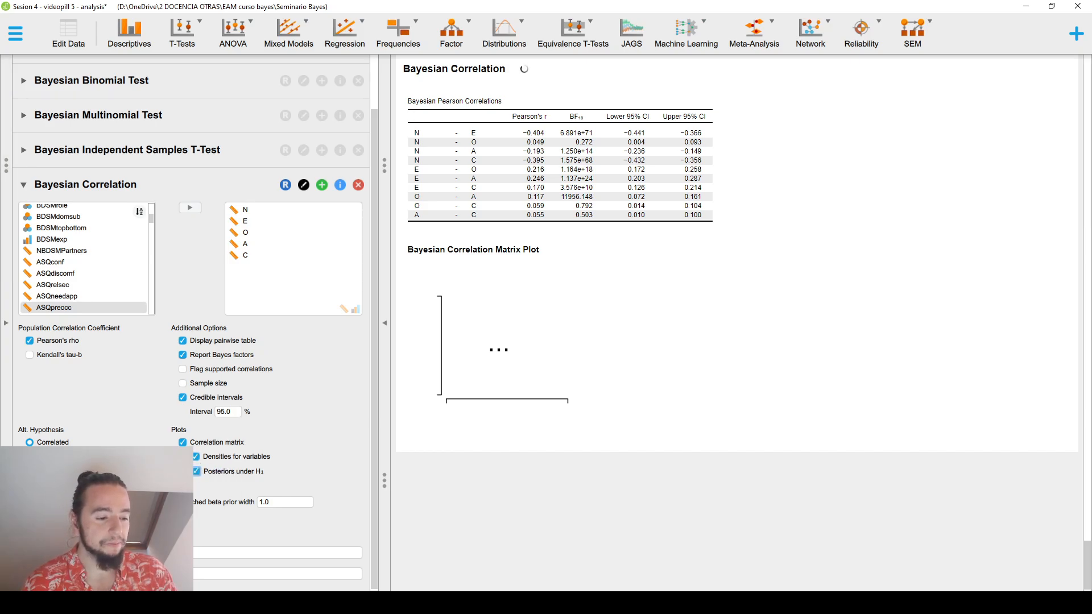
left_click(278, 503)
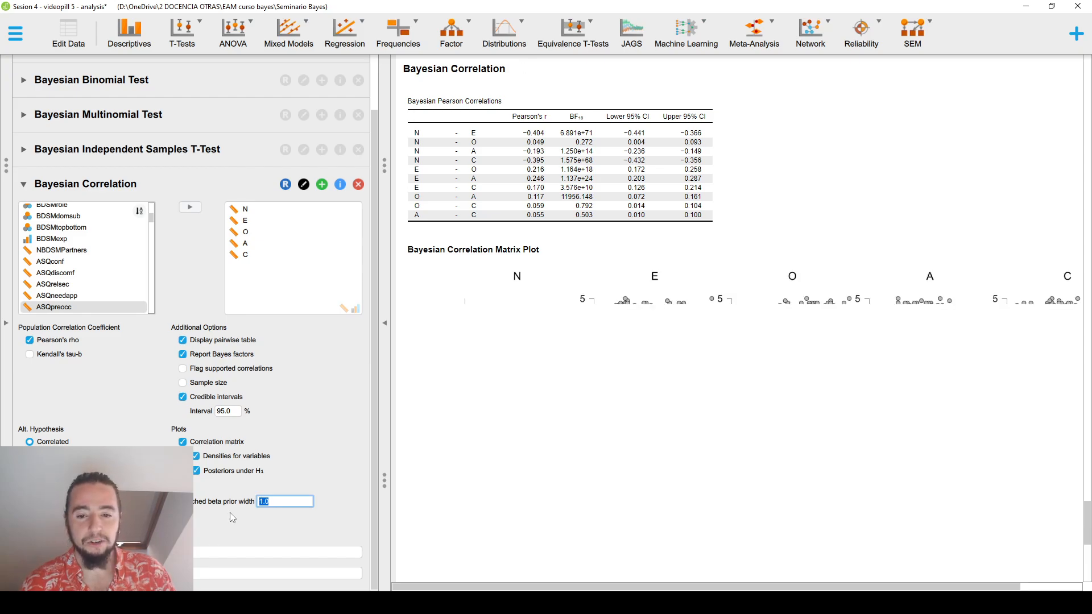
Examine the full correlation matrix plot of N, E, O, A and C, including scatterplots, densities and posteriors
scroll(573, 342, "down", 5)
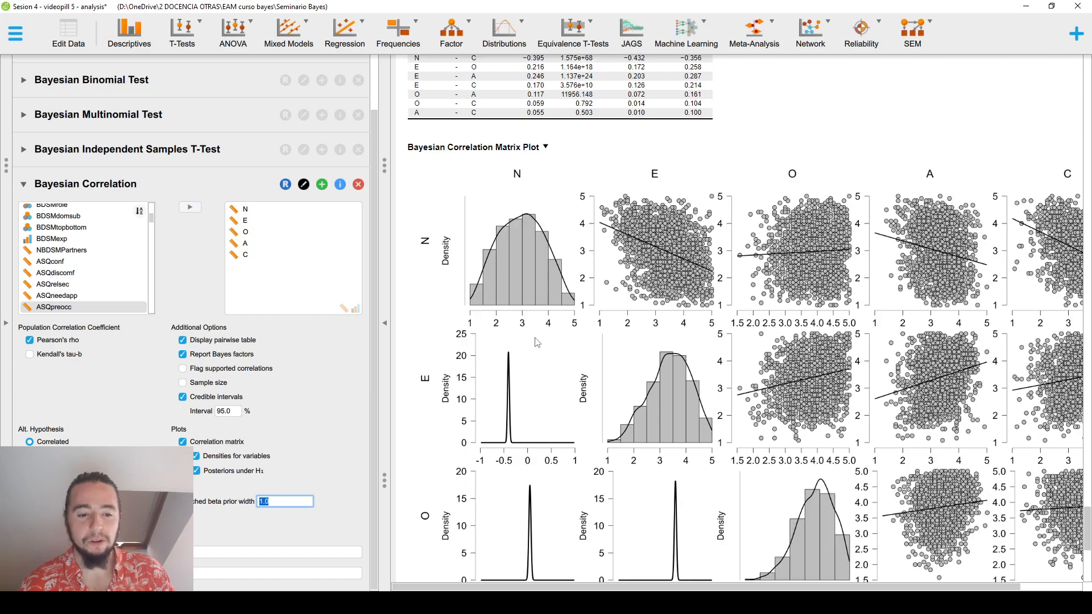
left_click(385, 323)
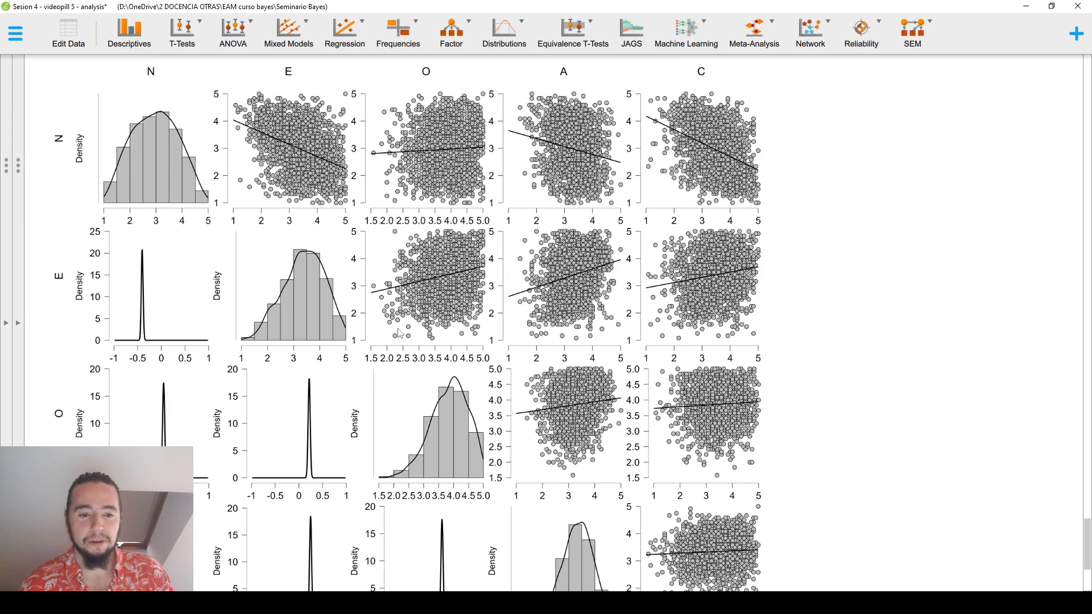
scroll(398, 331, "down", 1)
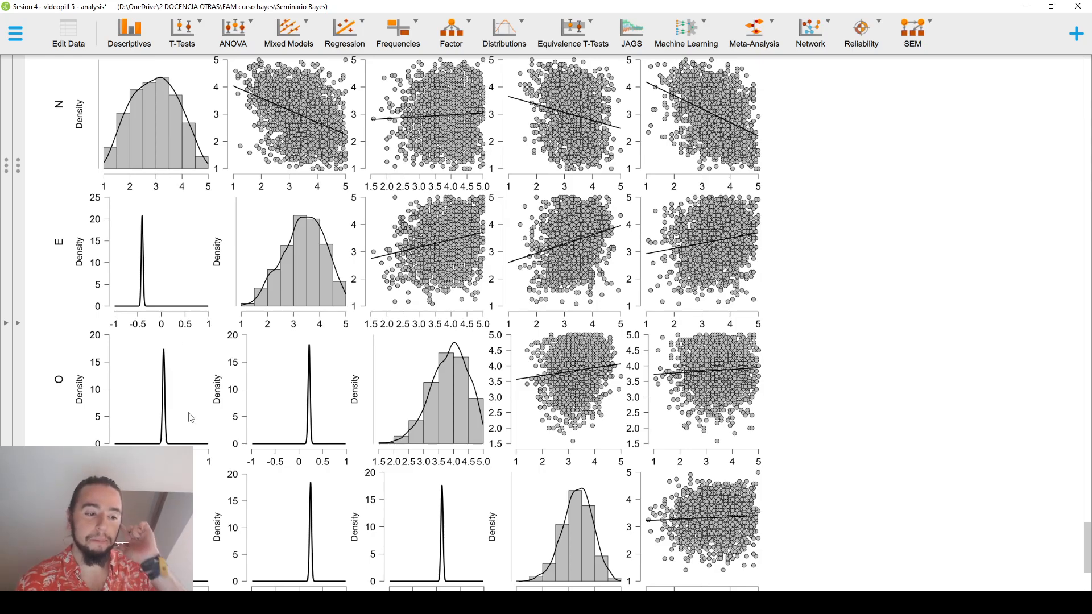
scroll(190, 419, "down", 3)
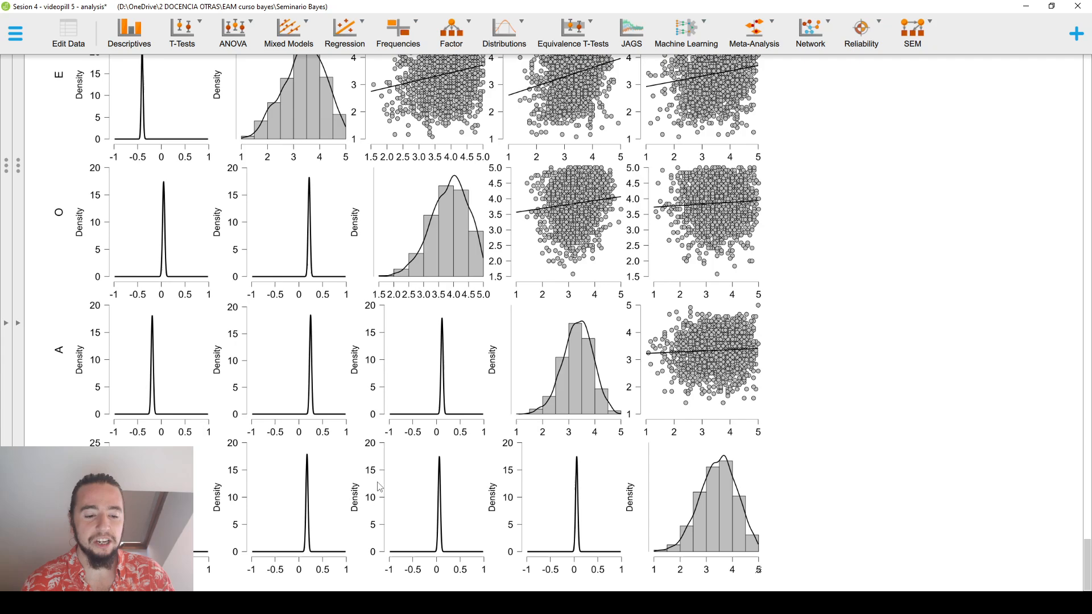
left_click(21, 325)
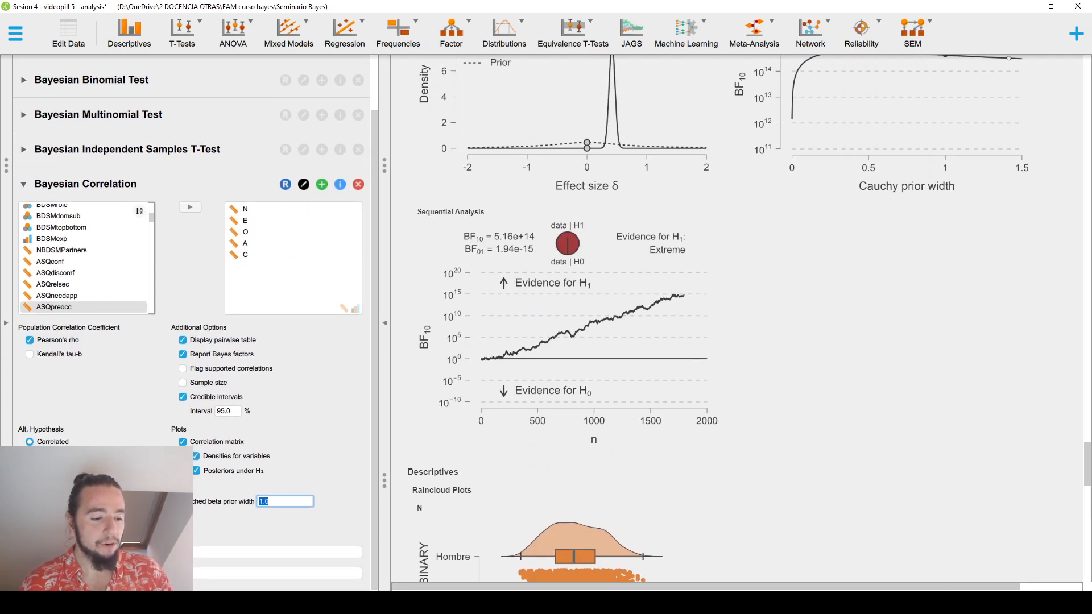
Plot the individual pair N and E with prior and posterior, Bayes factor robustness check with additional info, and sequential analysis
left_click(109, 552)
scroll(110, 385, "down", 4)
left_click(103, 336)
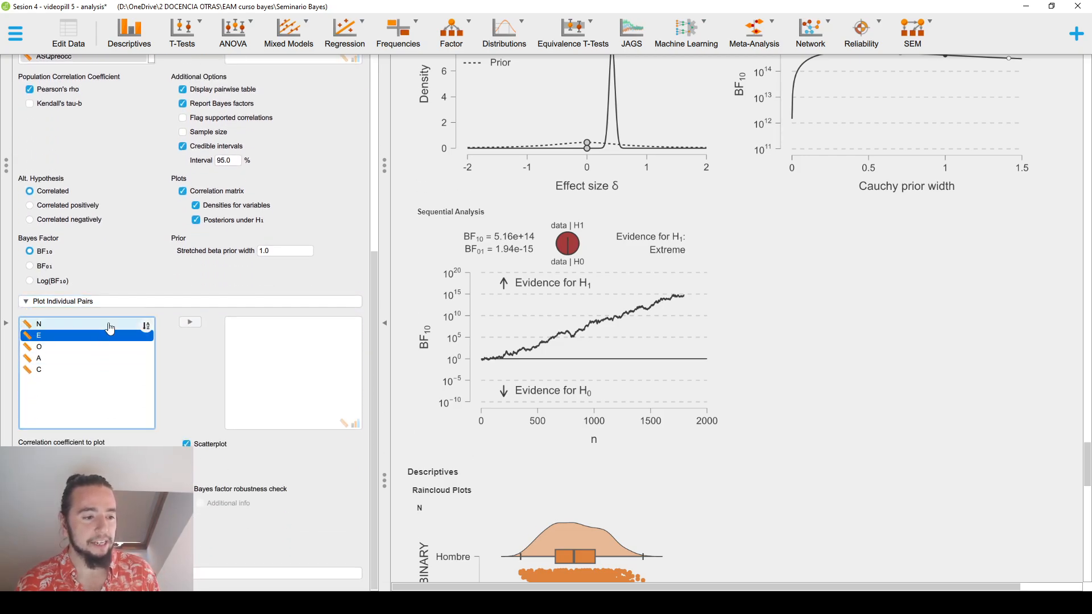
left_click(110, 324, "ctrl")
left_click(189, 322)
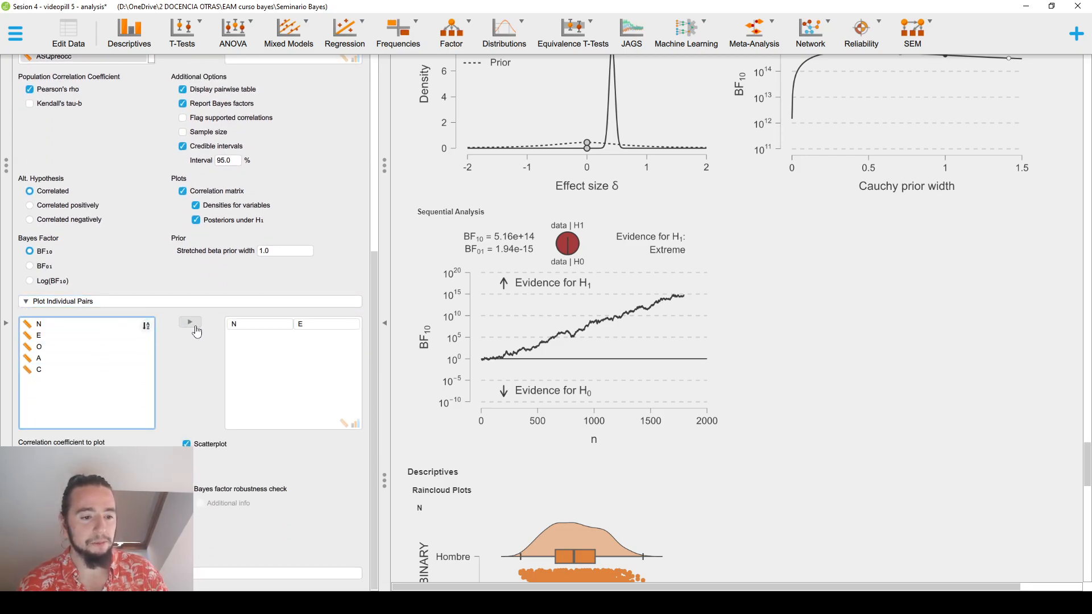
left_click(192, 489)
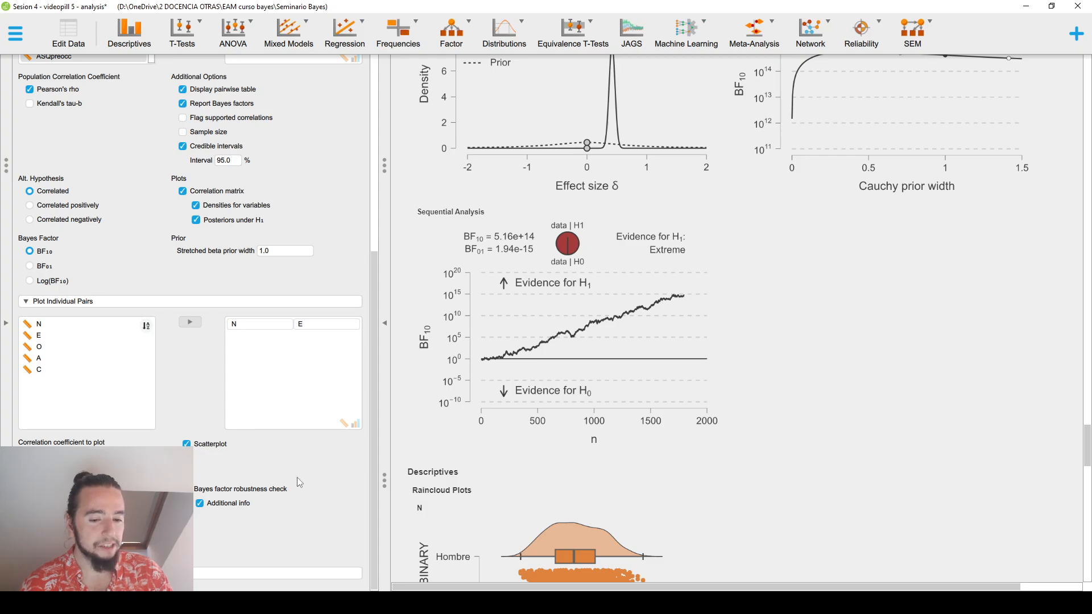
Turn off the correlation matrix plot and examine the pairwise plots for N and E
scroll(578, 386, "down", 5)
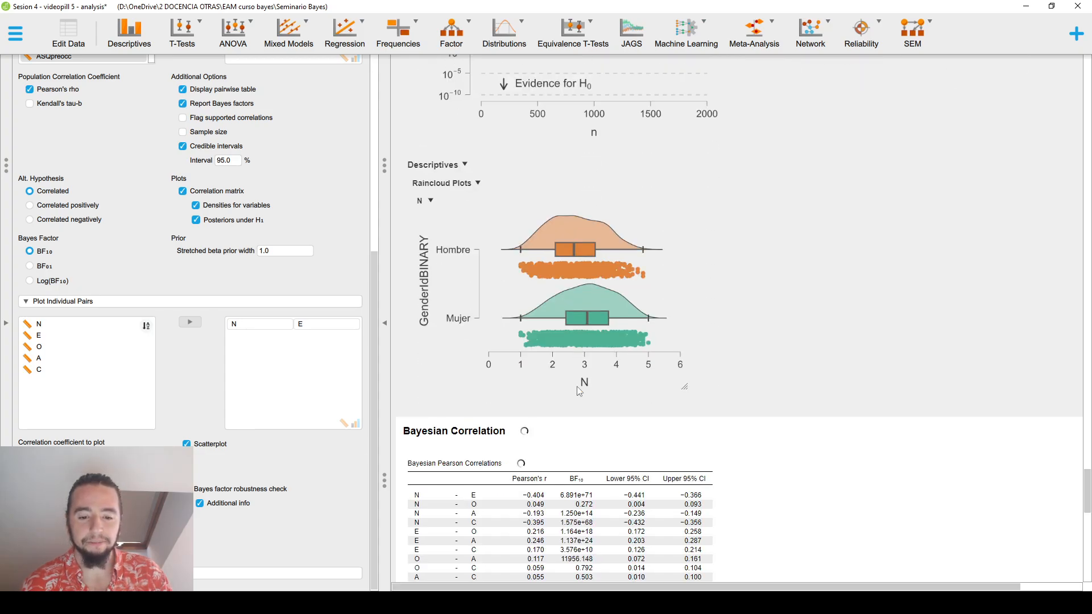
scroll(577, 391, "down", 6)
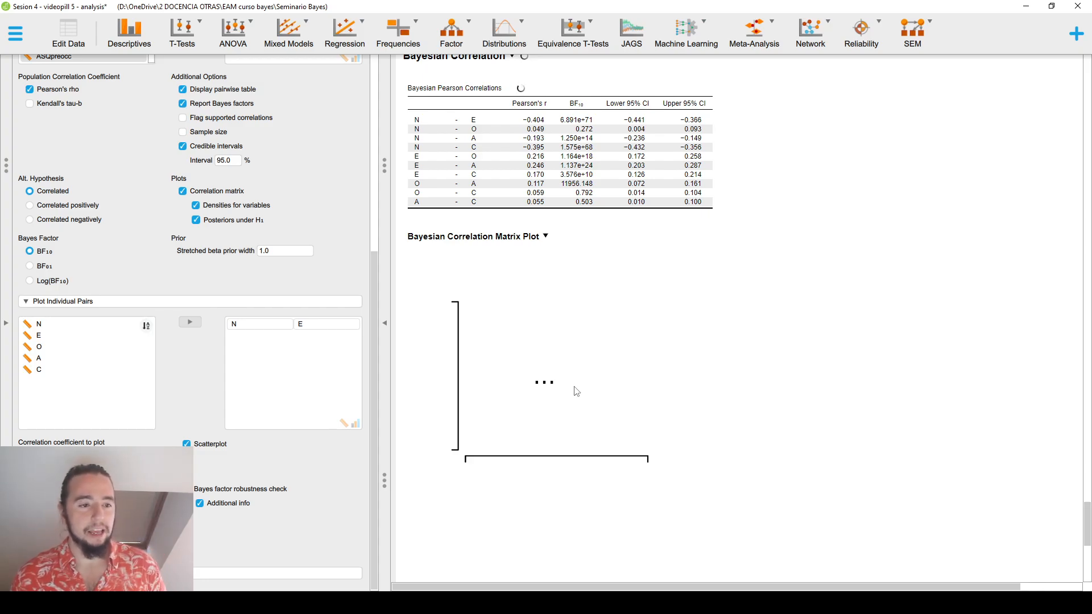
left_click(229, 196)
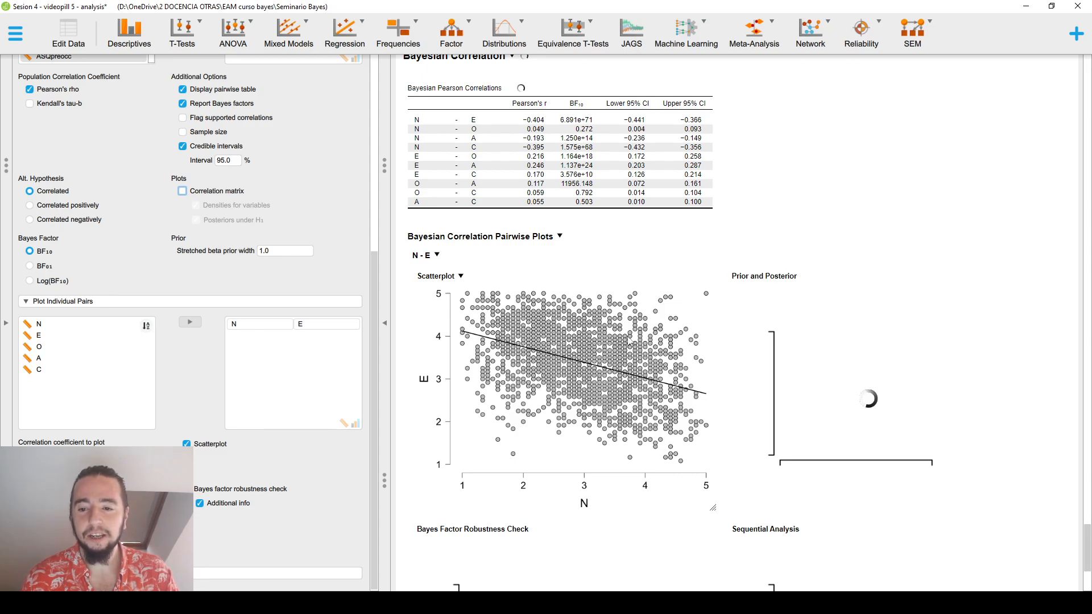
scroll(630, 339, "down", 3)
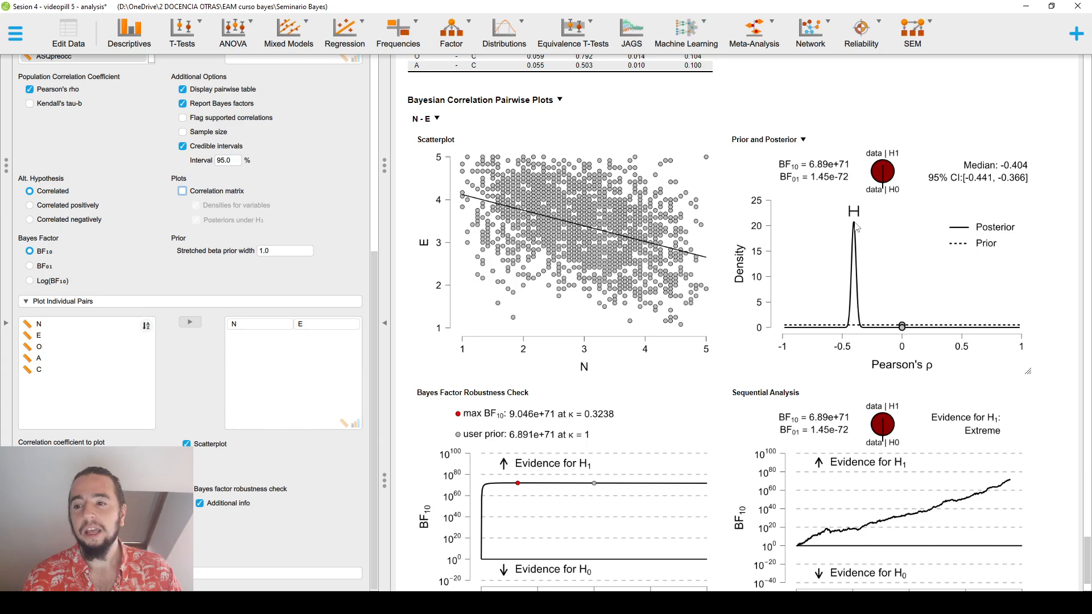
scroll(802, 247, "down", 1)
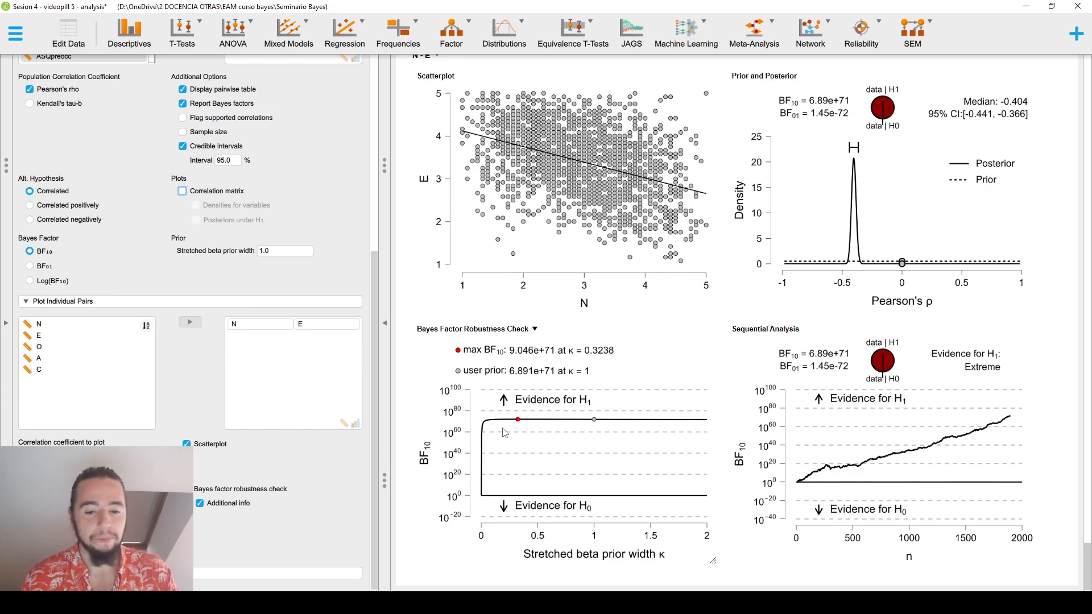
Add a Bayesian contingency tables analysis with BDSMornot as rows and GenderIdBINARY as columns
scroll(284, 341, "up", 10)
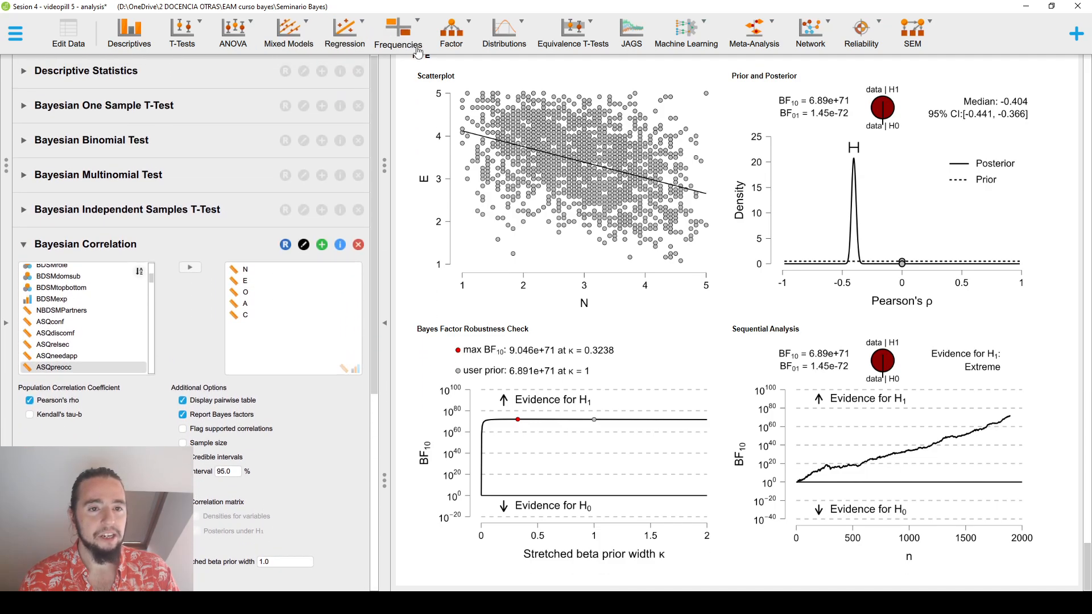
left_click(409, 46)
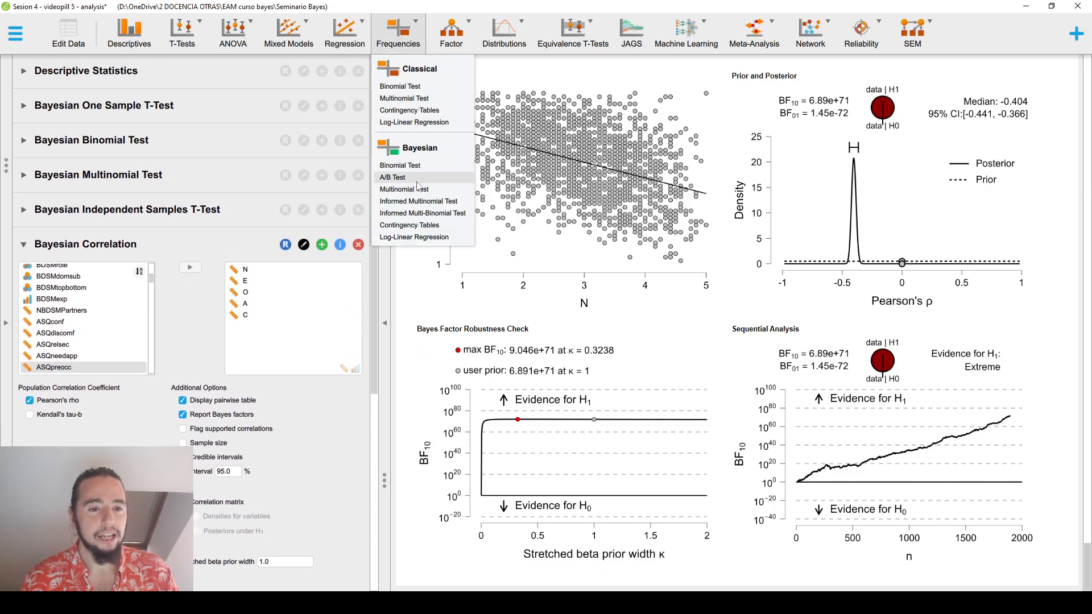
left_click(415, 225)
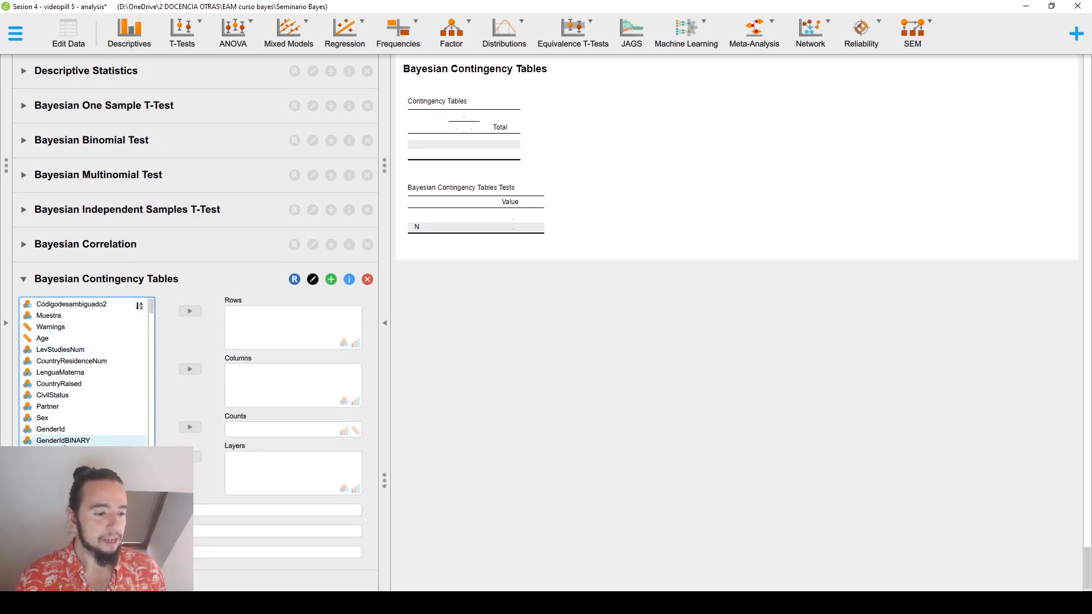
left_click(79, 439)
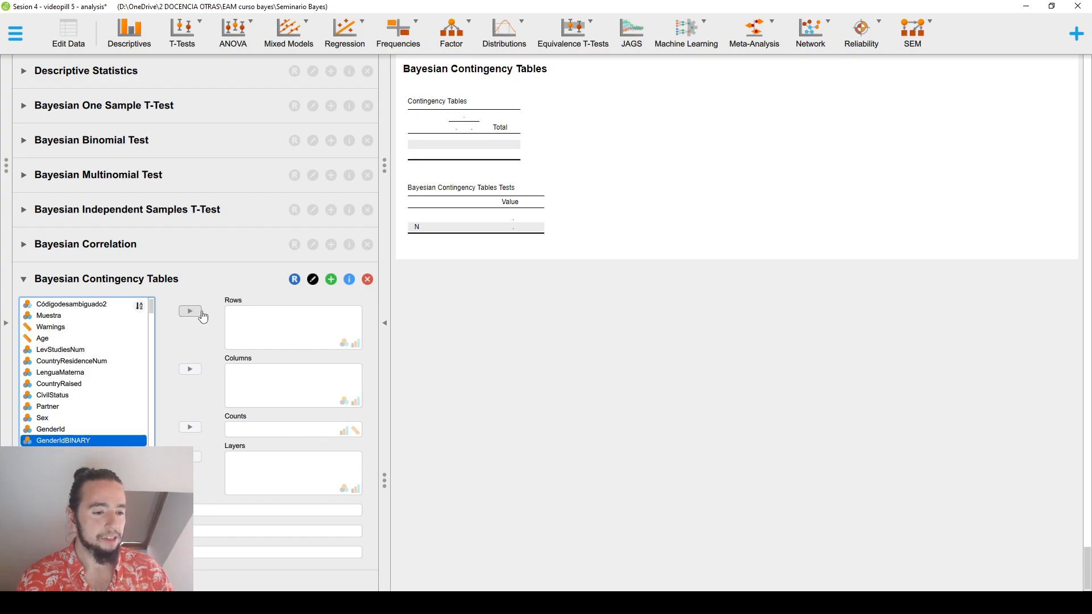
left_click(190, 369)
scroll(110, 435, "down", 3)
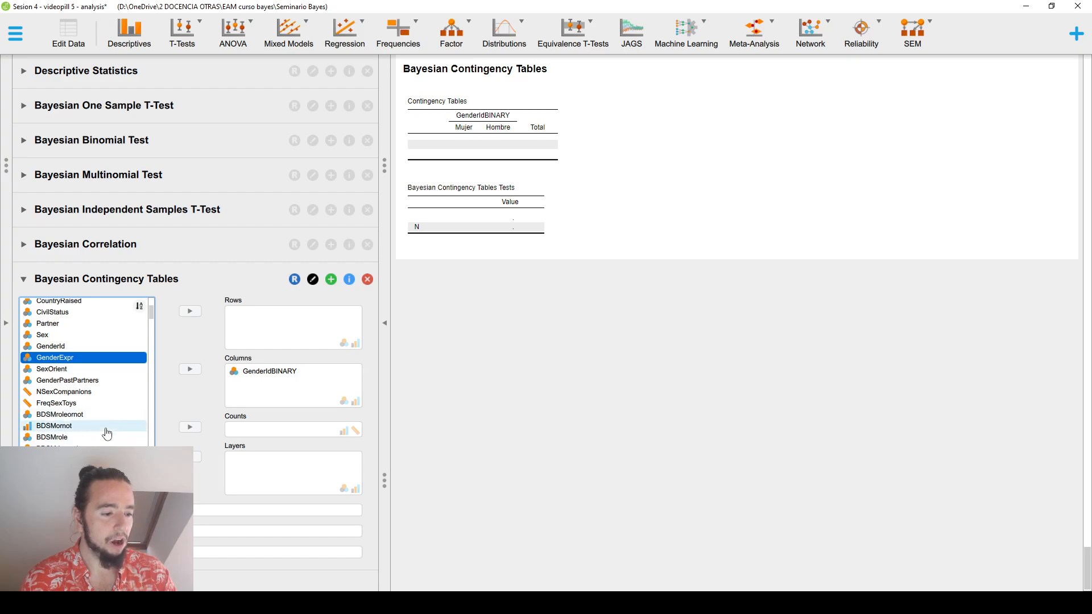
left_click(104, 427)
left_click(190, 311)
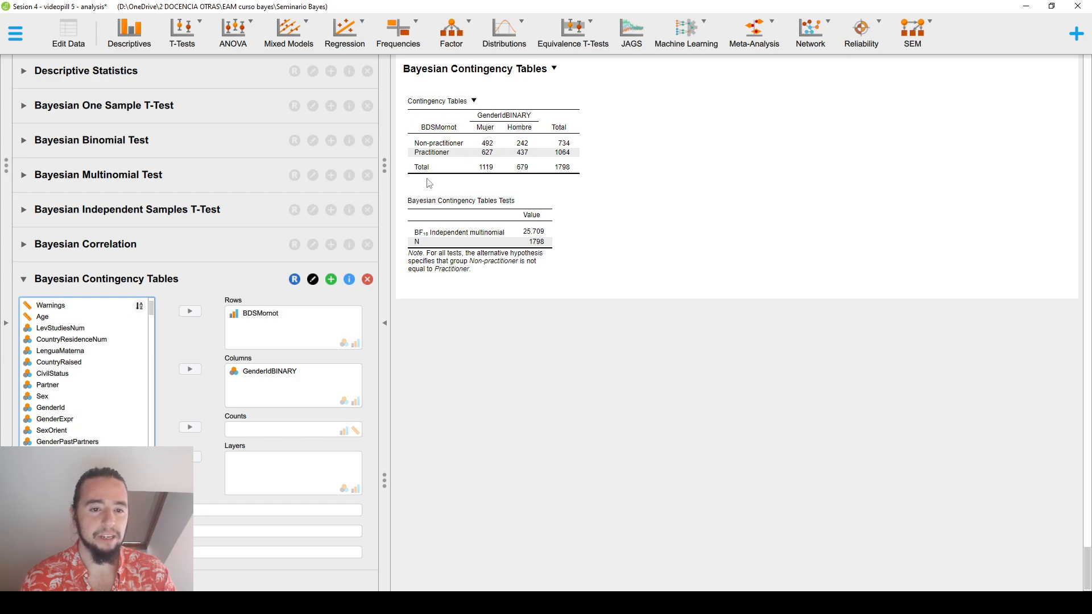
Add the log odds ratio statistic and the log odds ratio plot with additional info to the contingency tables analysis
left_click(74, 510)
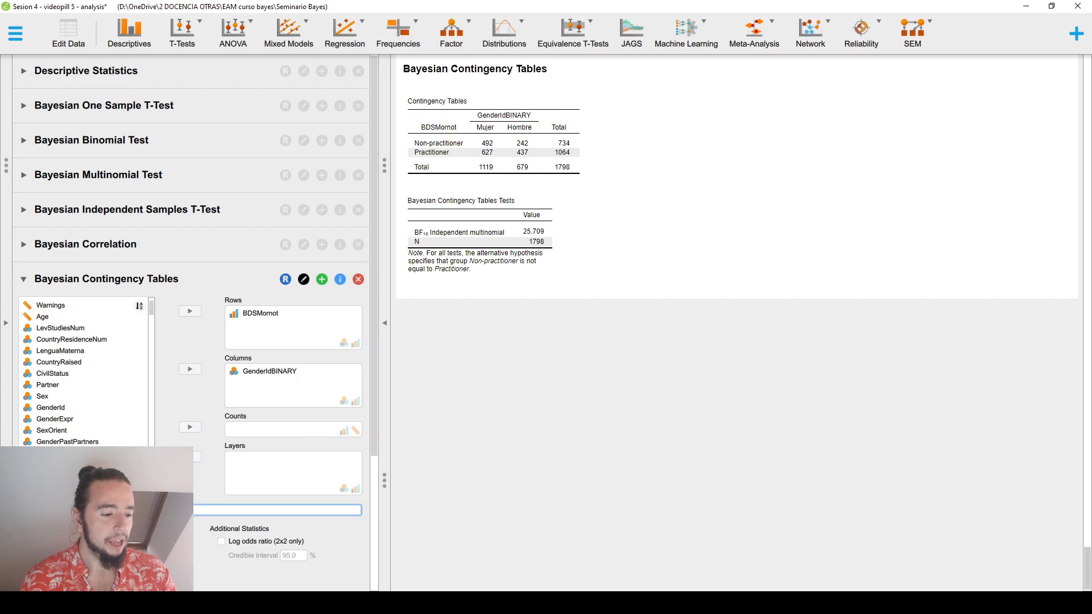
scroll(80, 506, "down", 4)
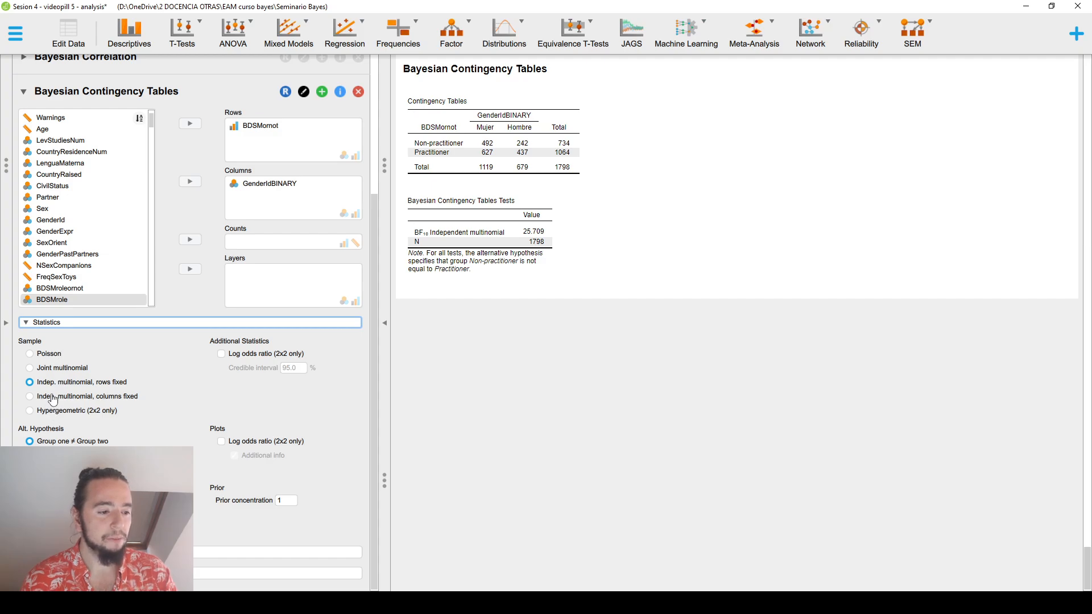
left_click(244, 355)
left_click(244, 442)
left_click(241, 453)
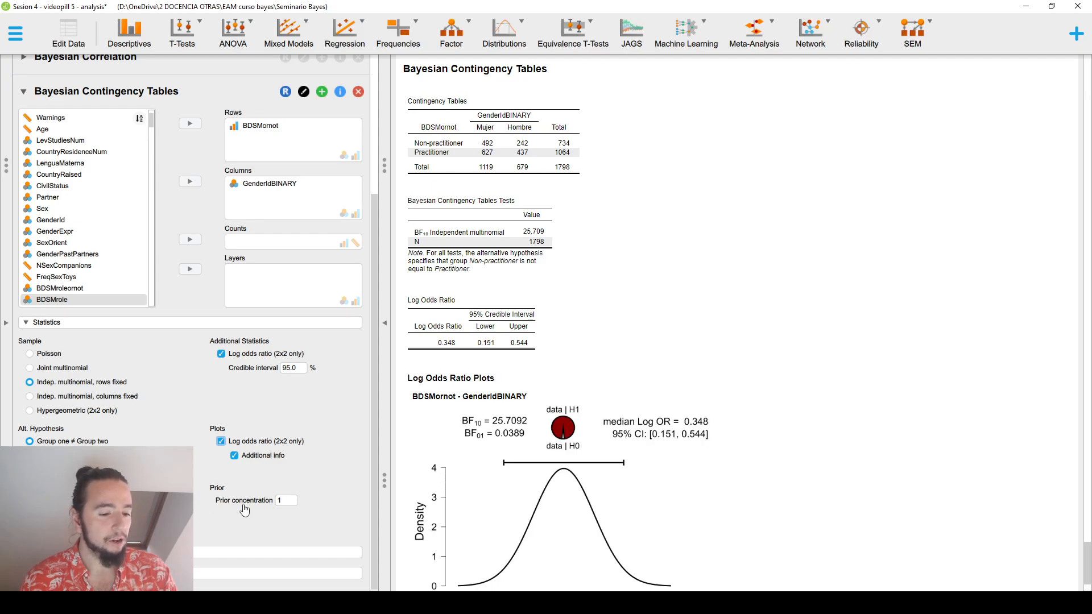
Try the hypergeometric sample option and return to independent multinomial with rows fixed
left_click(290, 502)
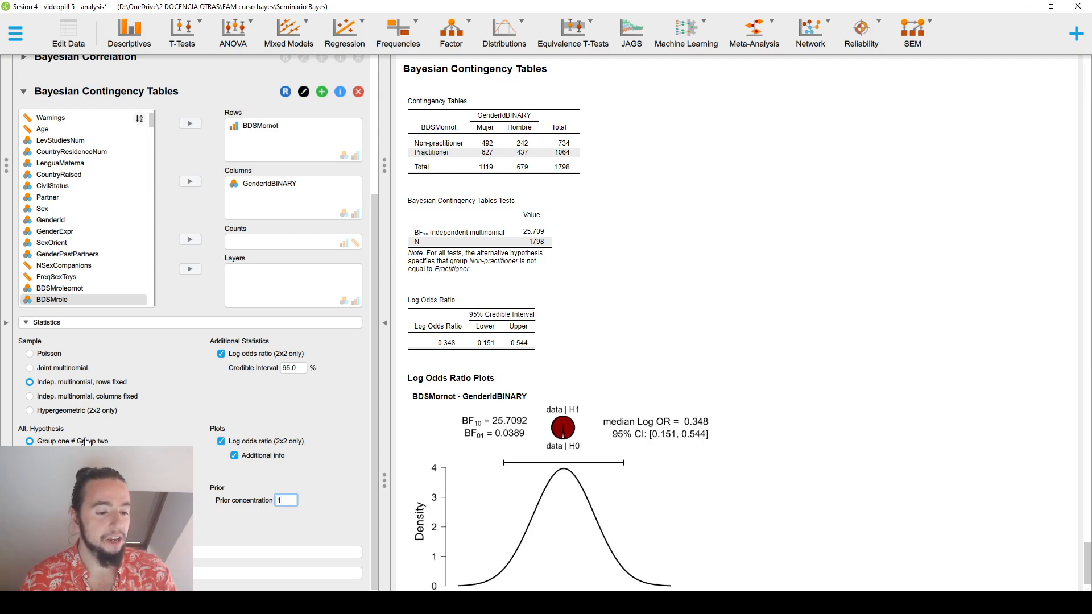
left_click(63, 411)
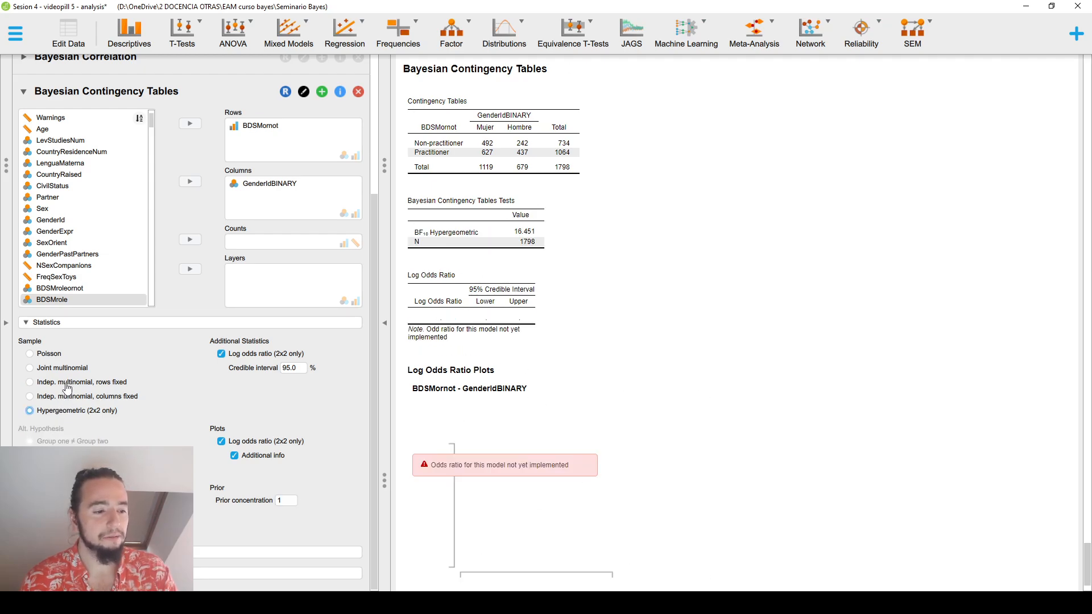
left_click(66, 383)
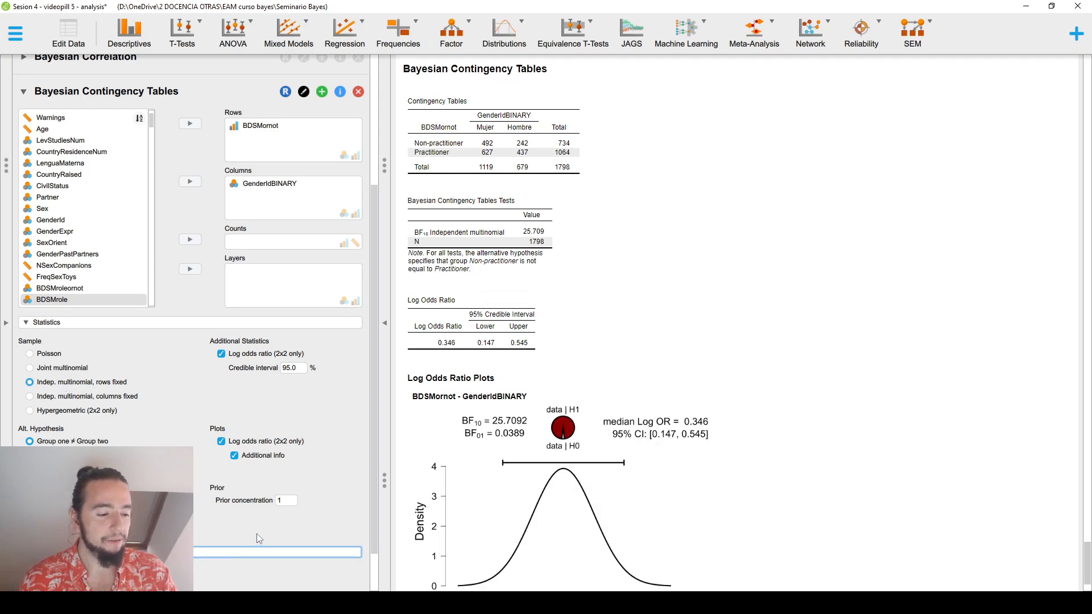
Review the order options of the contingency table, its test results and the log odds ratio plot, and collapse the analysis
scroll(257, 533, "down", 2)
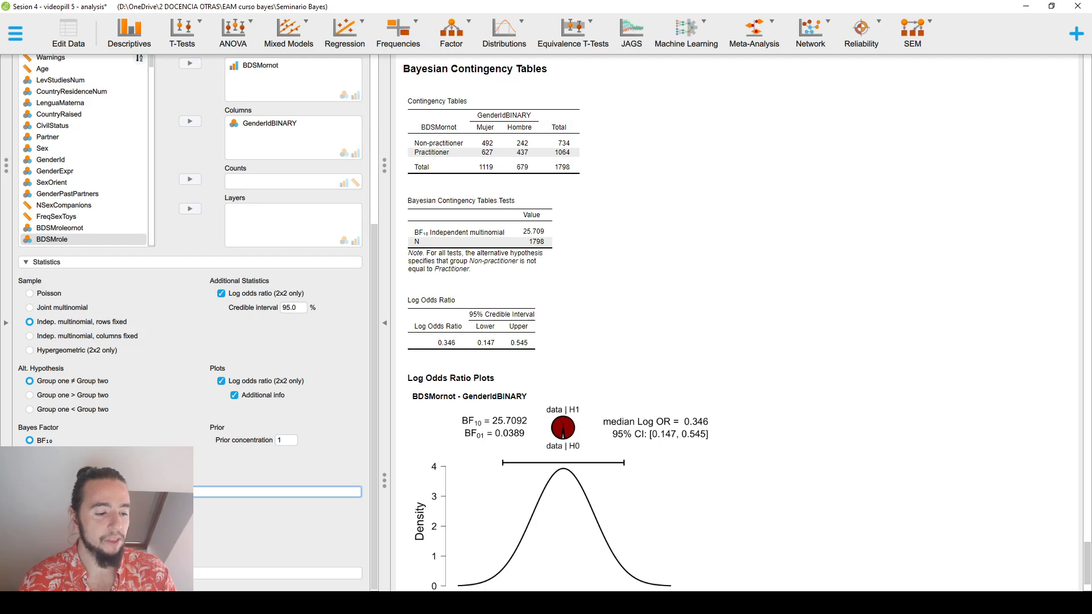
scroll(257, 534, "up", 2)
scroll(257, 533, "down", 3)
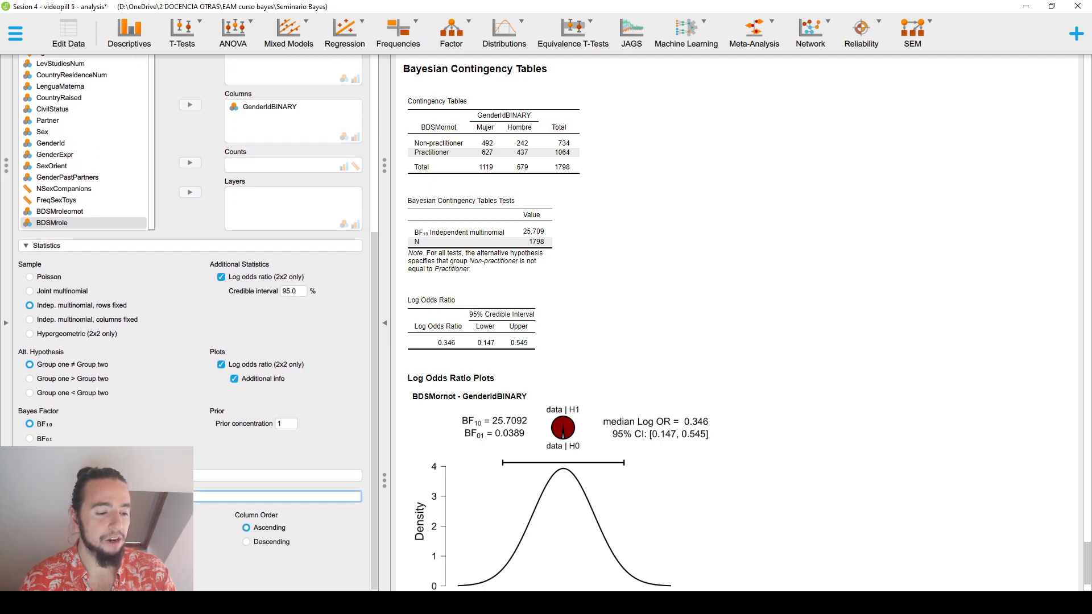
scroll(257, 534, "up", 3)
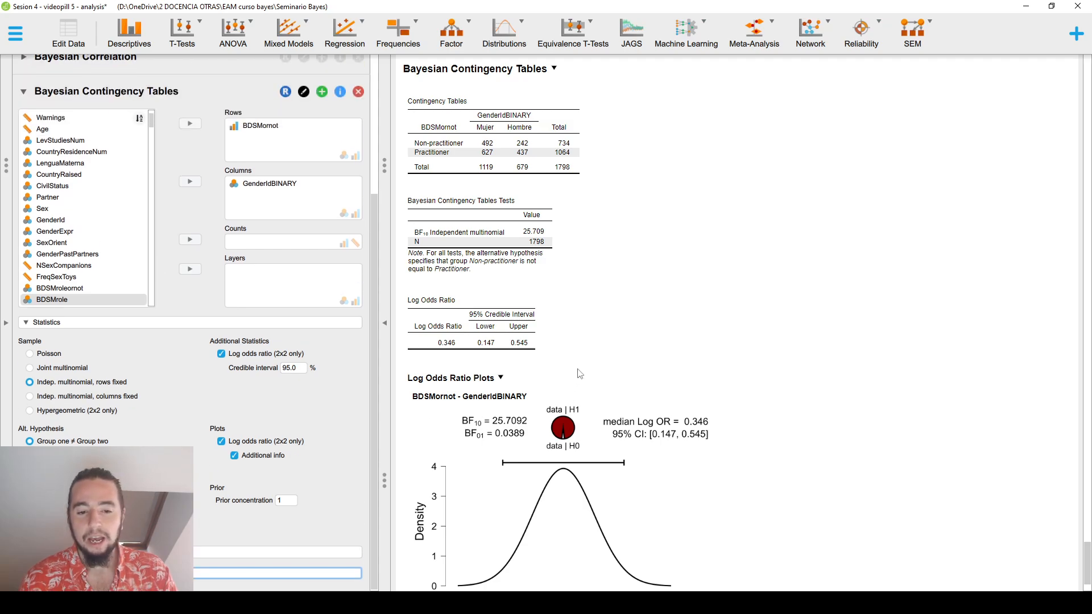
scroll(584, 369, "down", 2)
scroll(447, 228, "up", 1)
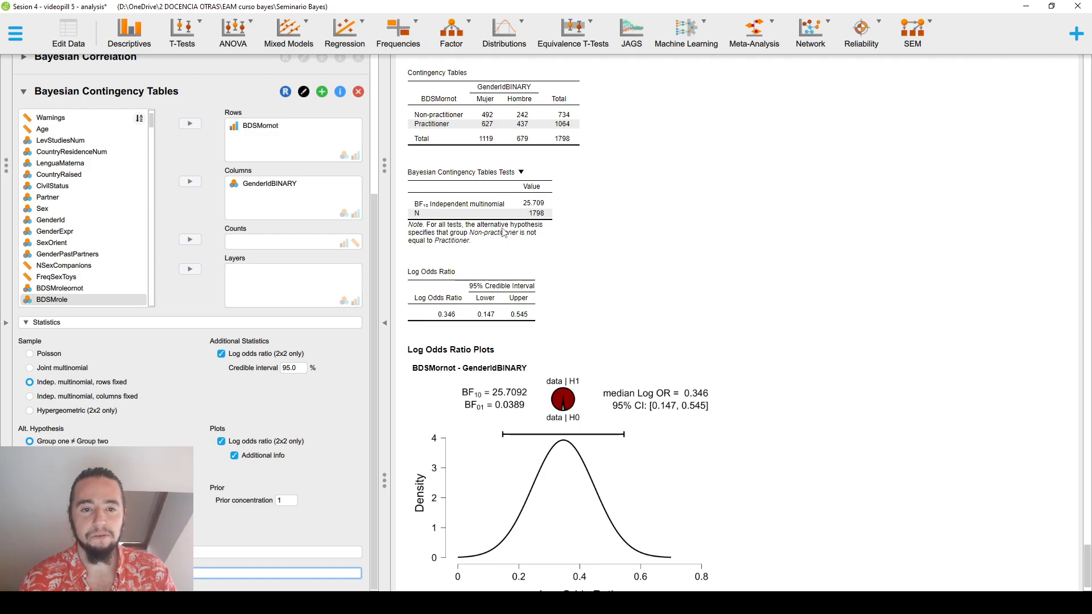
scroll(530, 231, "down", 1)
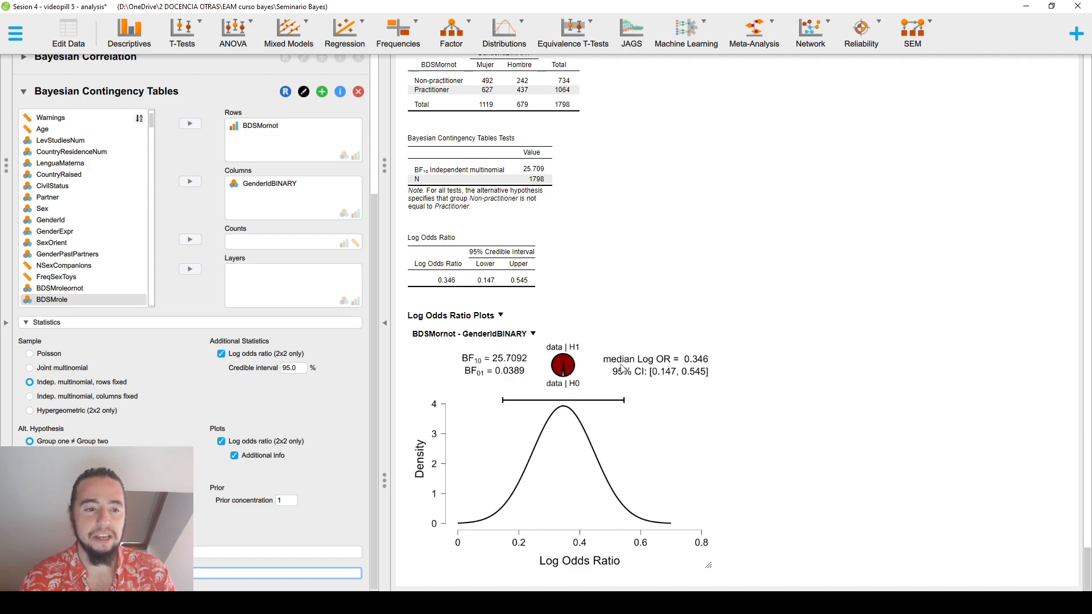
left_click(110, 93)
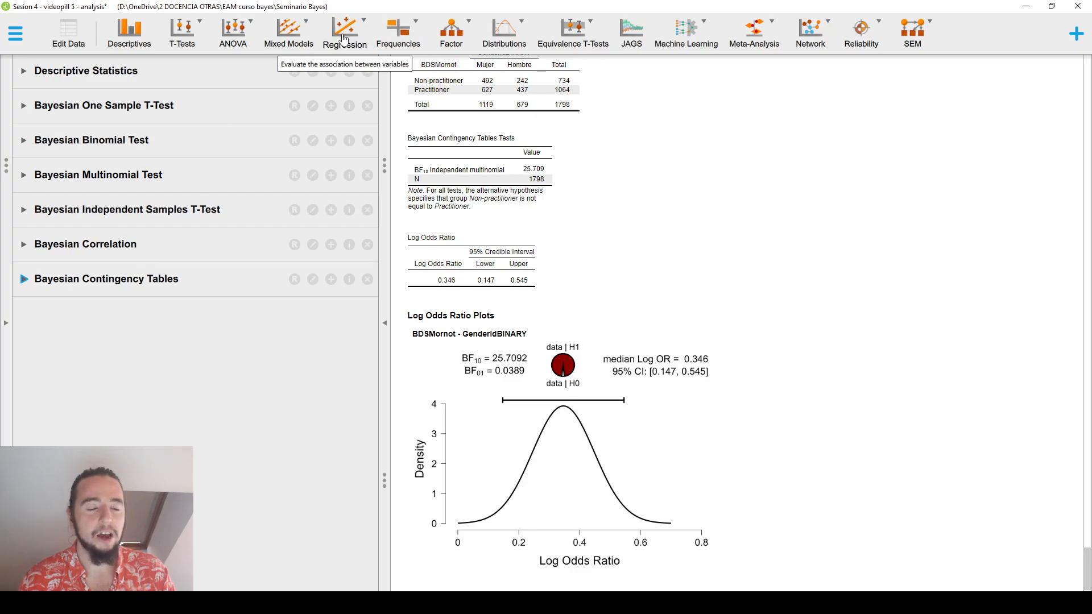
left_click(233, 33)
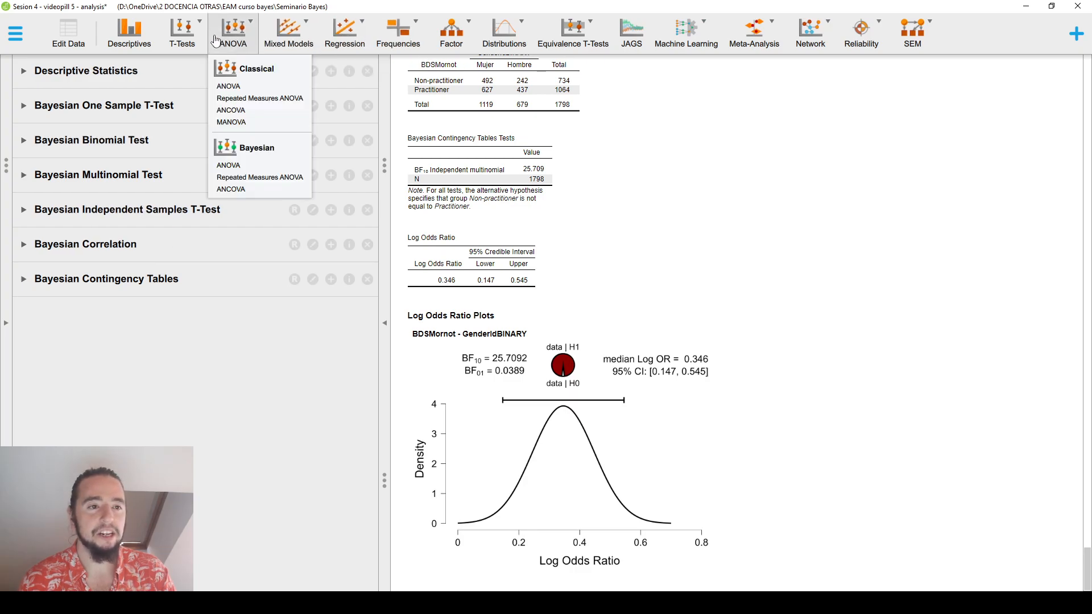
left_click(244, 86)
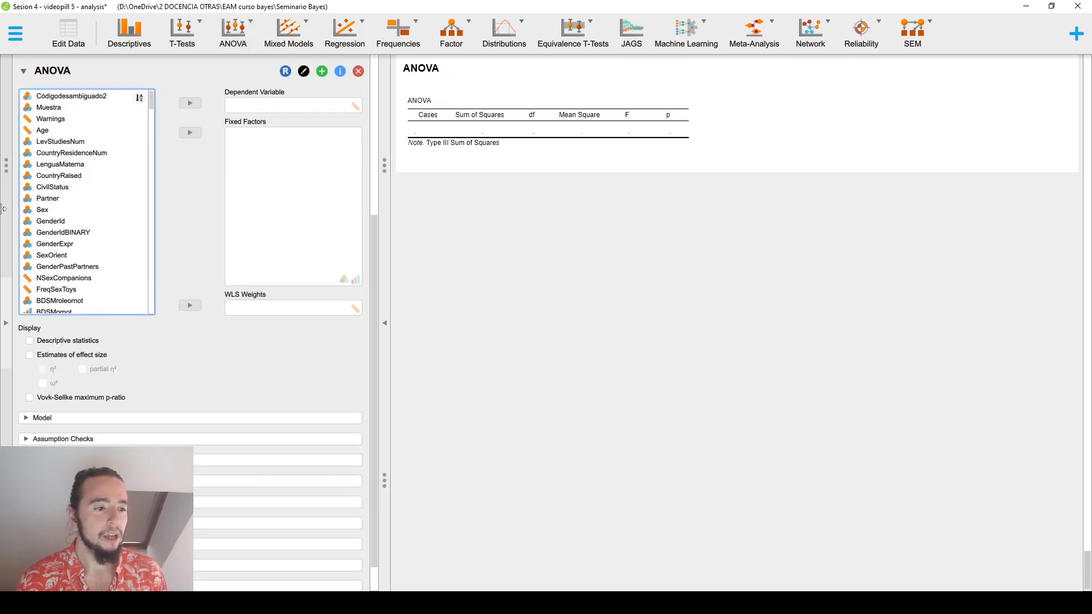
scroll(101, 231, "down", 2)
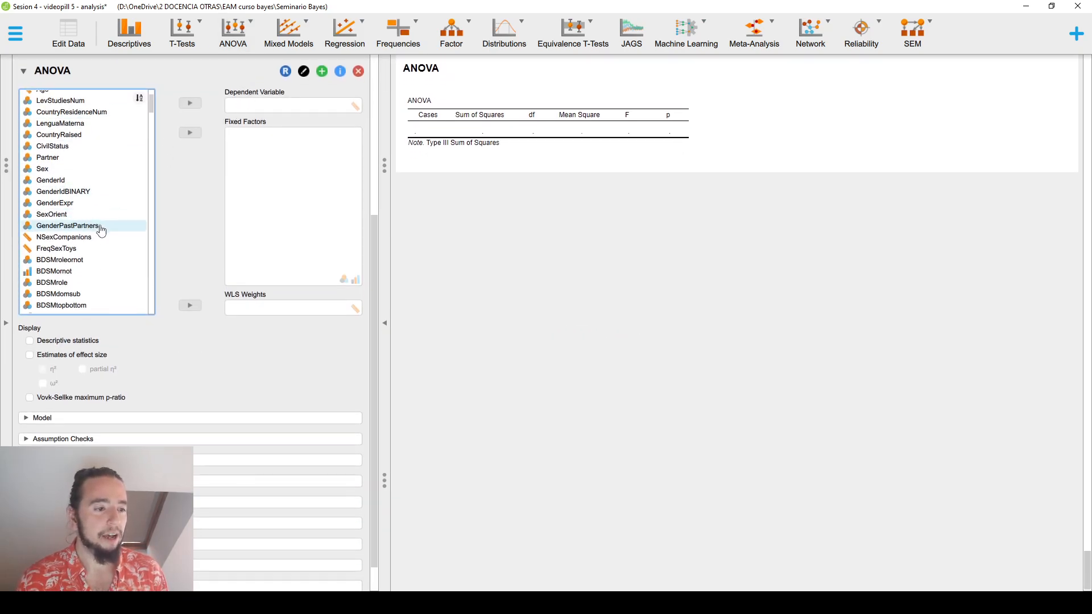
left_click(97, 197)
left_click(190, 132)
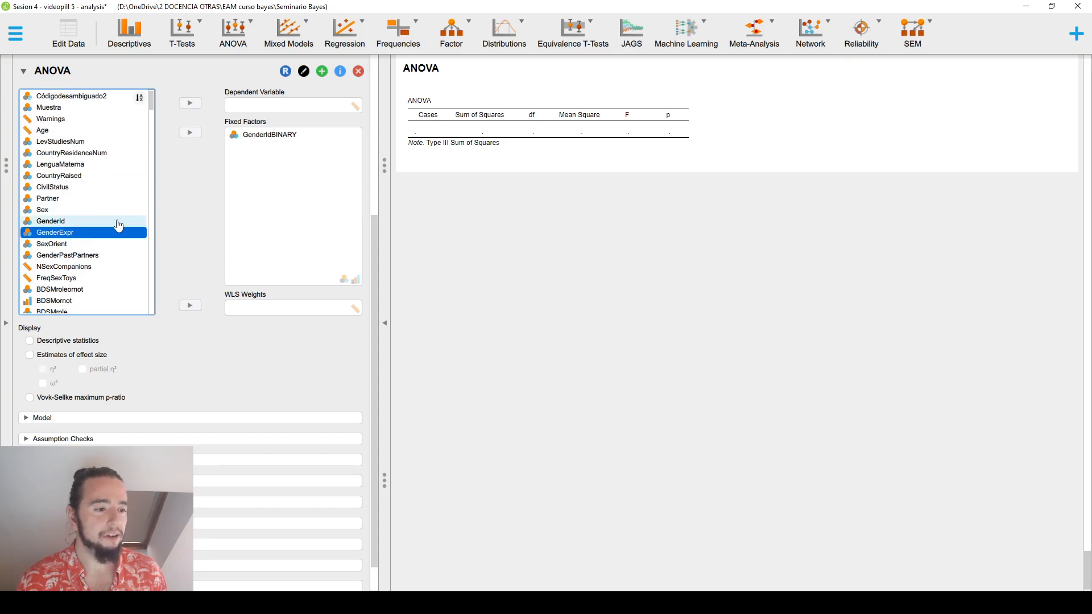
scroll(109, 242, "down", 2)
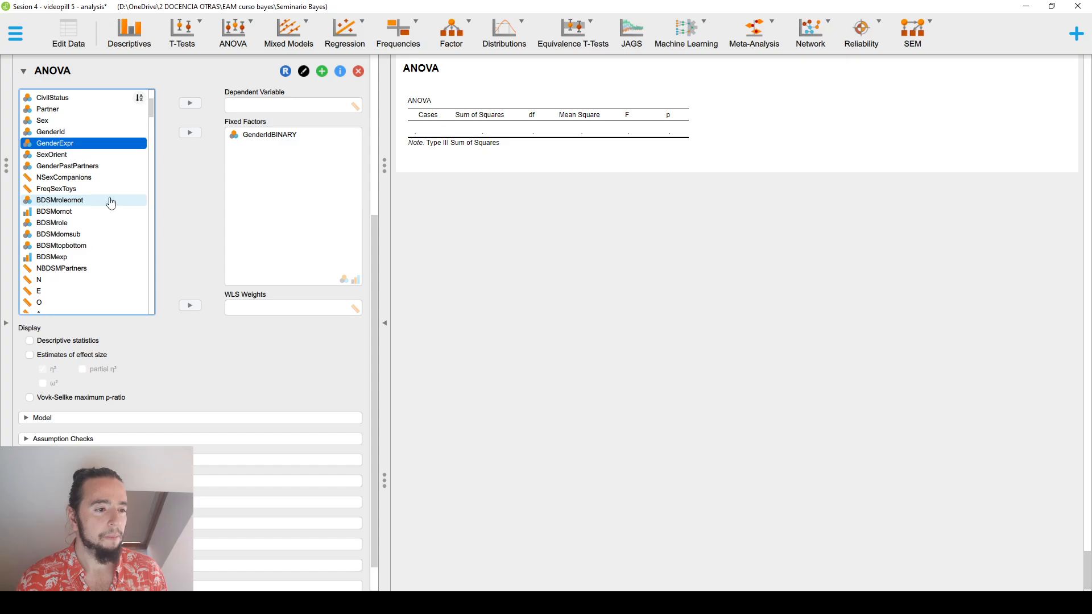
left_click(114, 211)
left_click(190, 132)
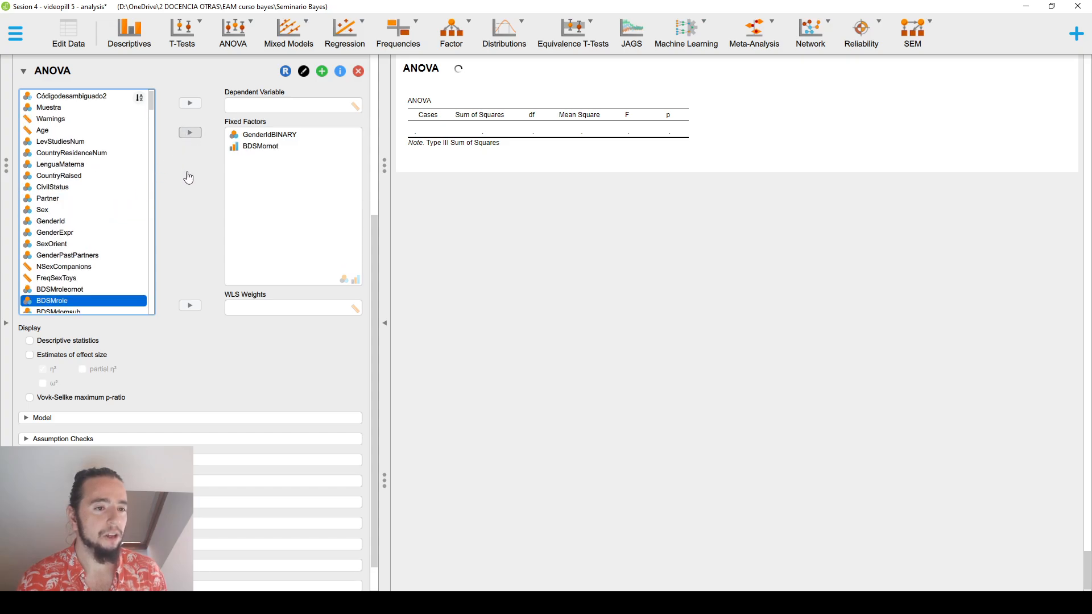
scroll(110, 225, "down", 4)
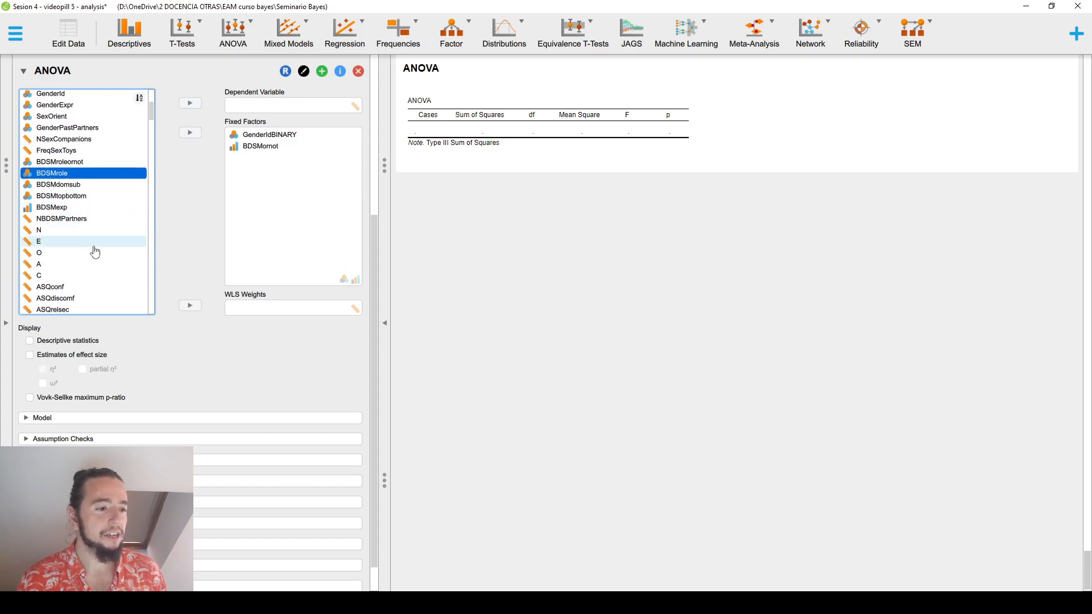
left_click(97, 239)
left_click(91, 228)
left_click(190, 103)
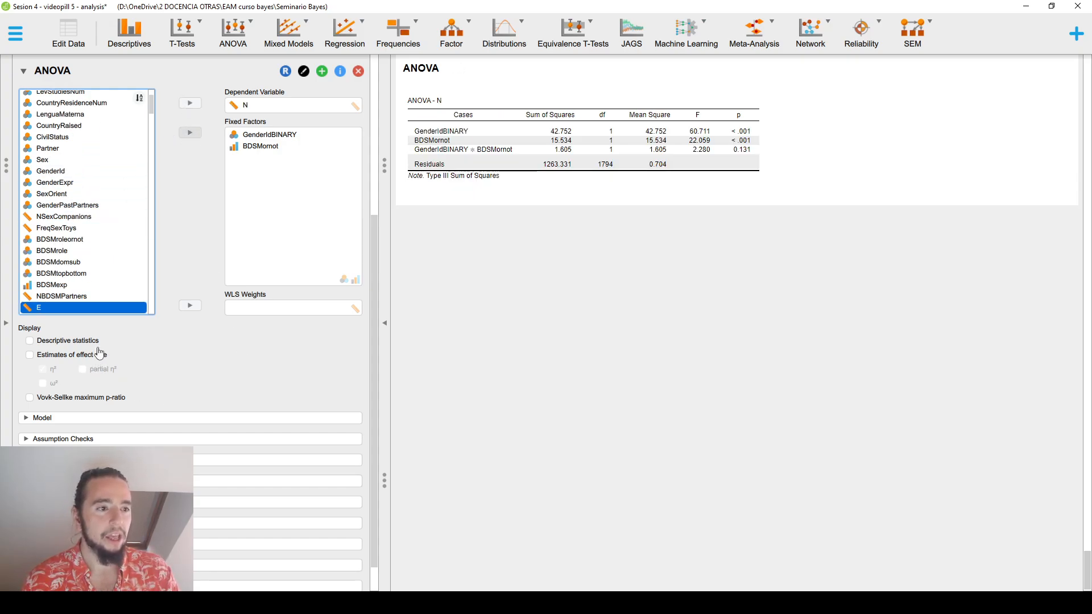
left_click(360, 69)
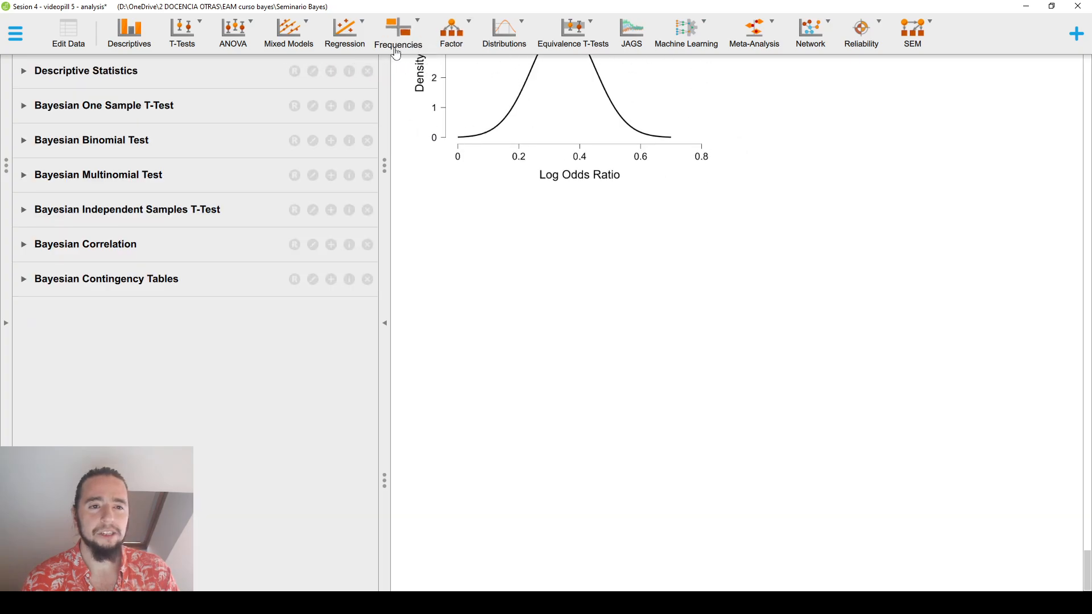
Add a Bayesian ANOVA with N as dependent variable and GenderIdBINARY and BDSMornot as fixed factors
left_click(239, 31)
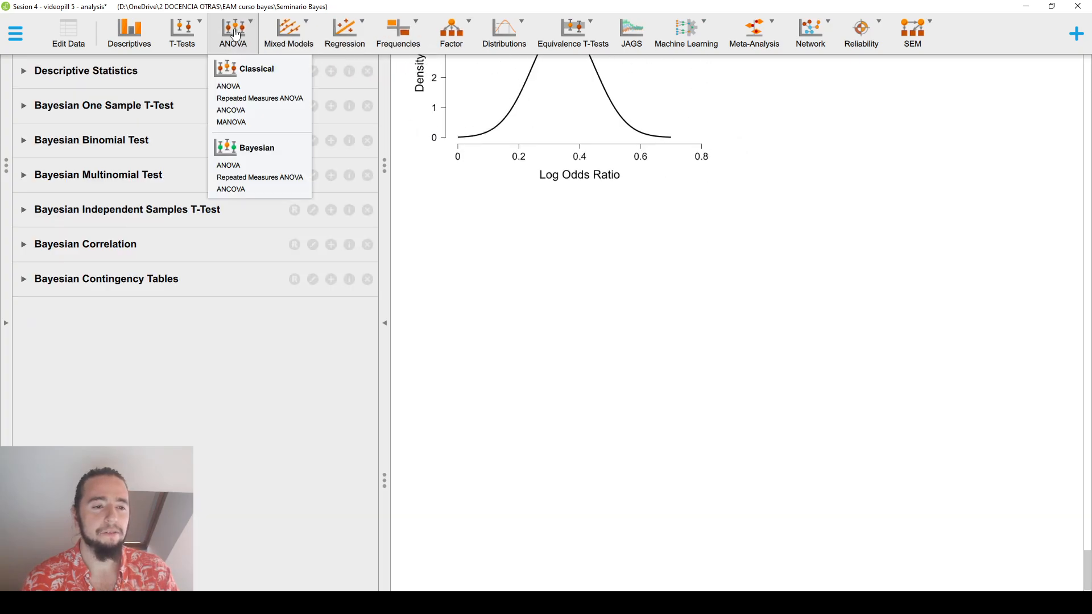
left_click(244, 165)
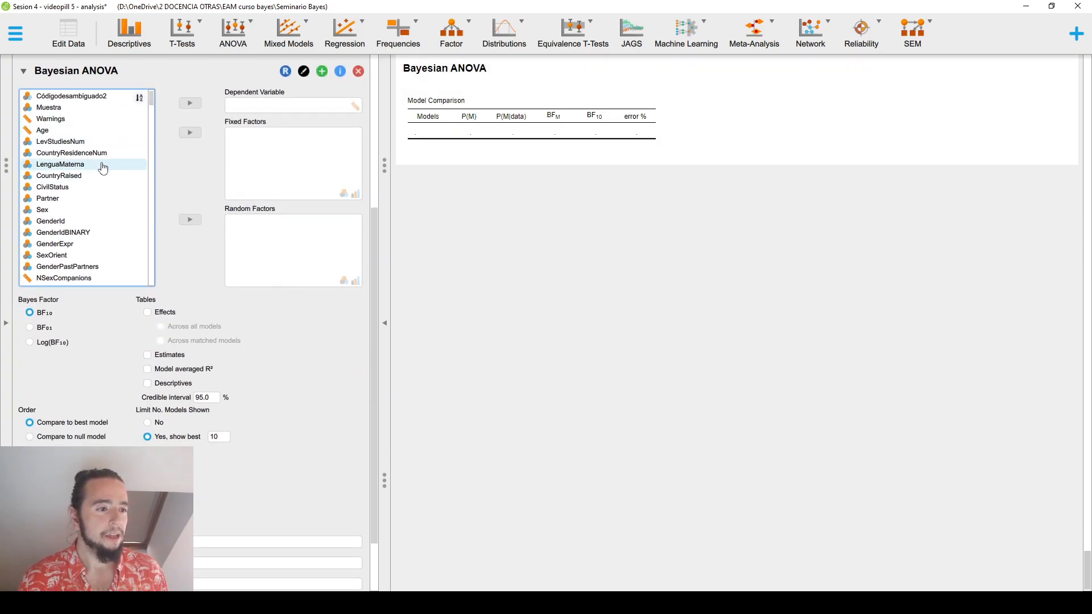
scroll(103, 167, "down", 1)
left_click(93, 193)
scroll(105, 234, "down", 1)
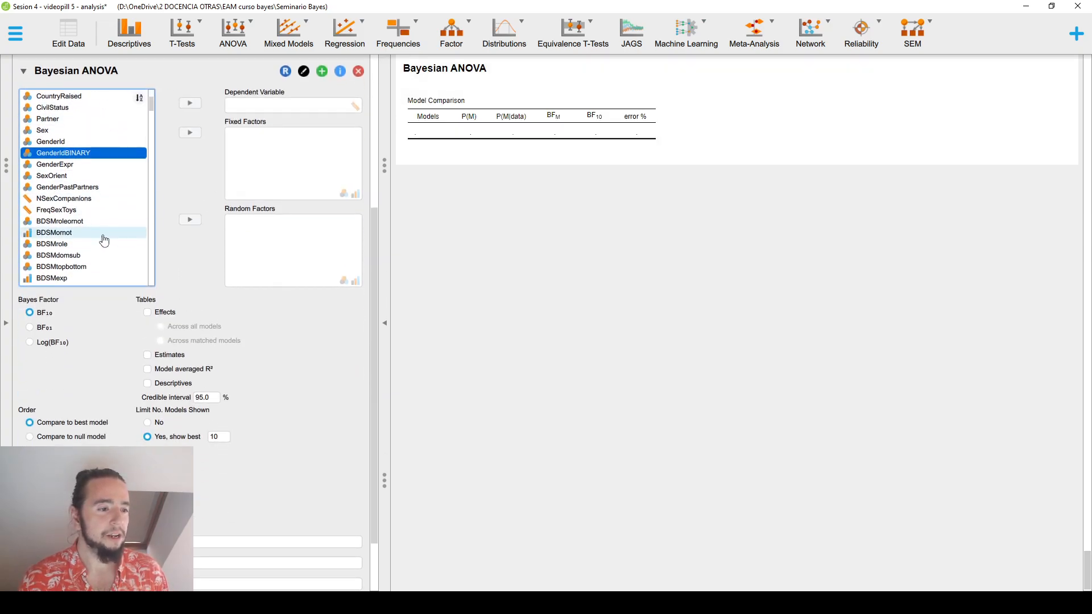
left_click(106, 236, "ctrl")
left_click(190, 132)
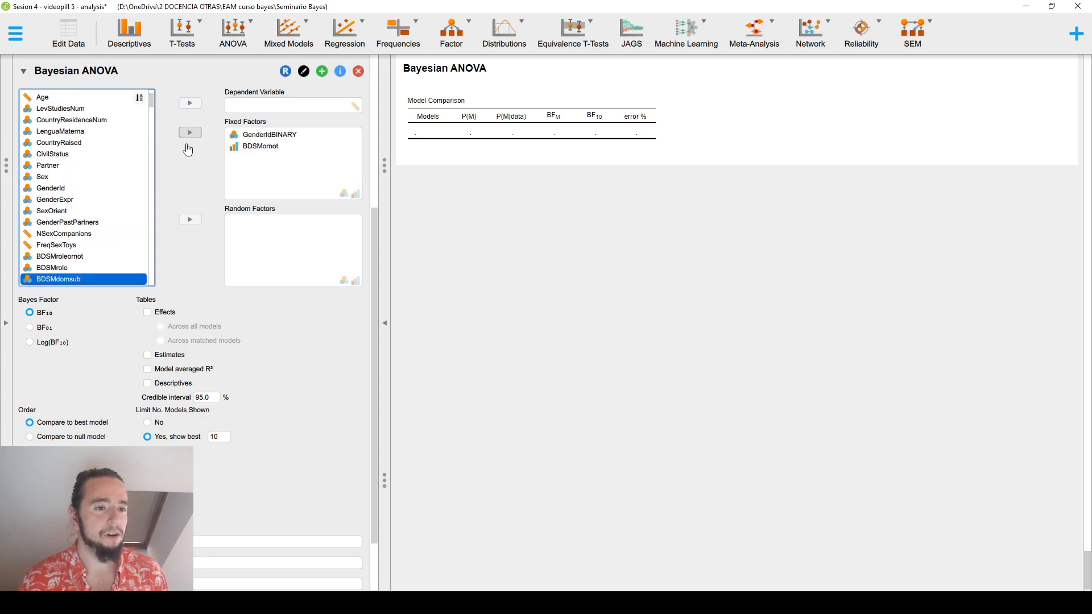
scroll(128, 224, "down", 3)
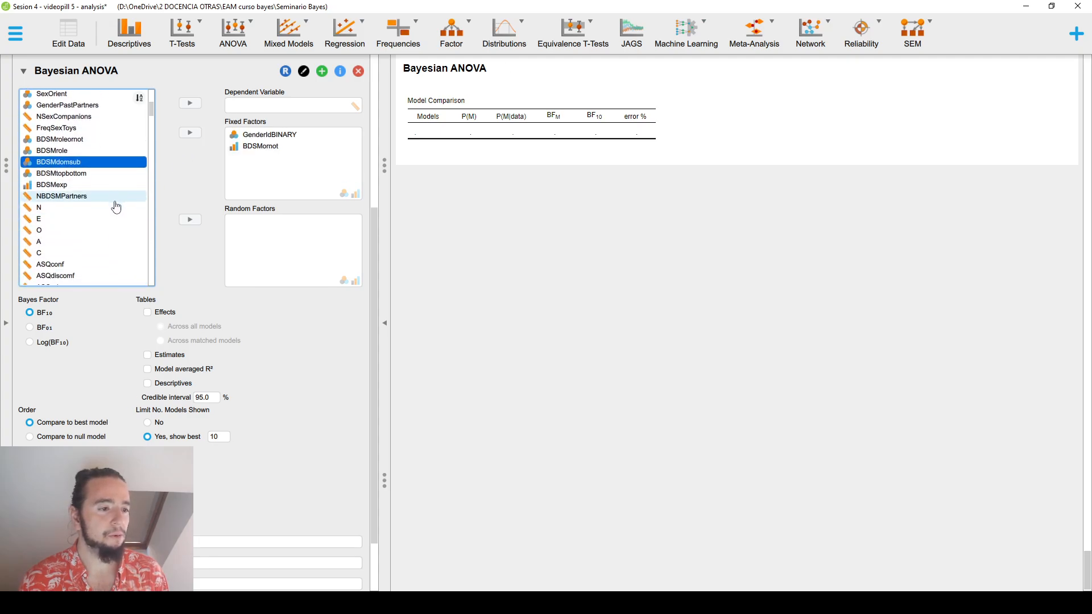
left_click(116, 207)
left_click(190, 103)
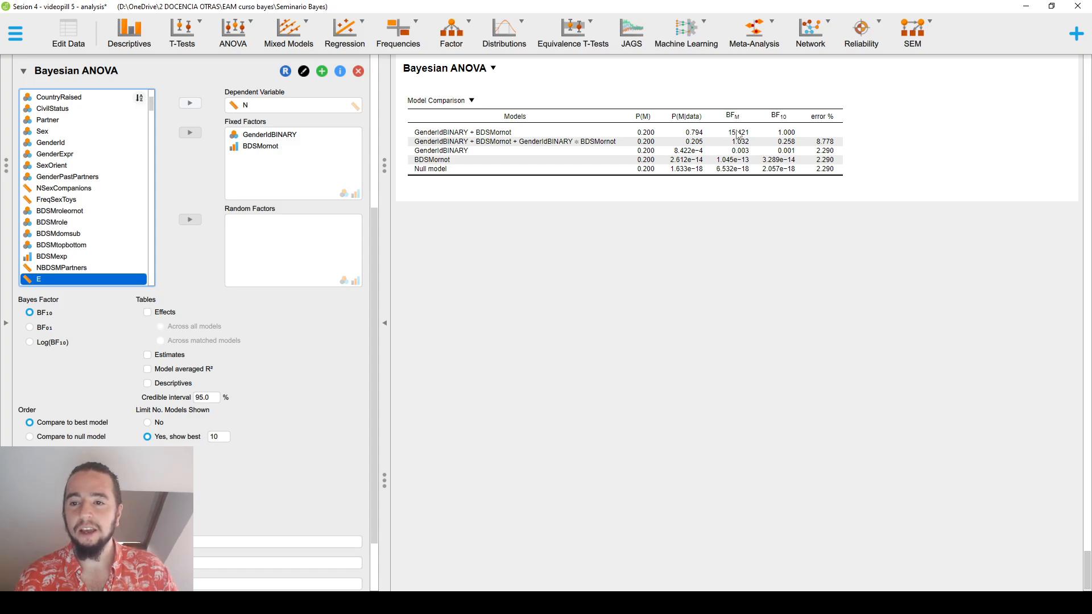
Add the model averaged R², estimates and effects (across all models) tables to the Bayesian ANOVA
left_click(162, 373)
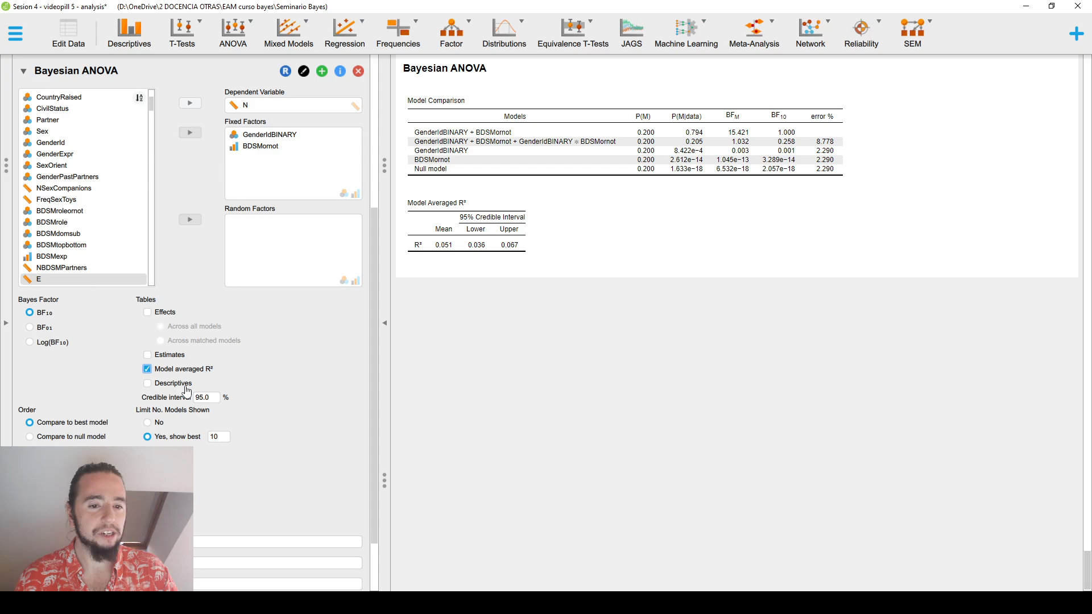
left_click(171, 355)
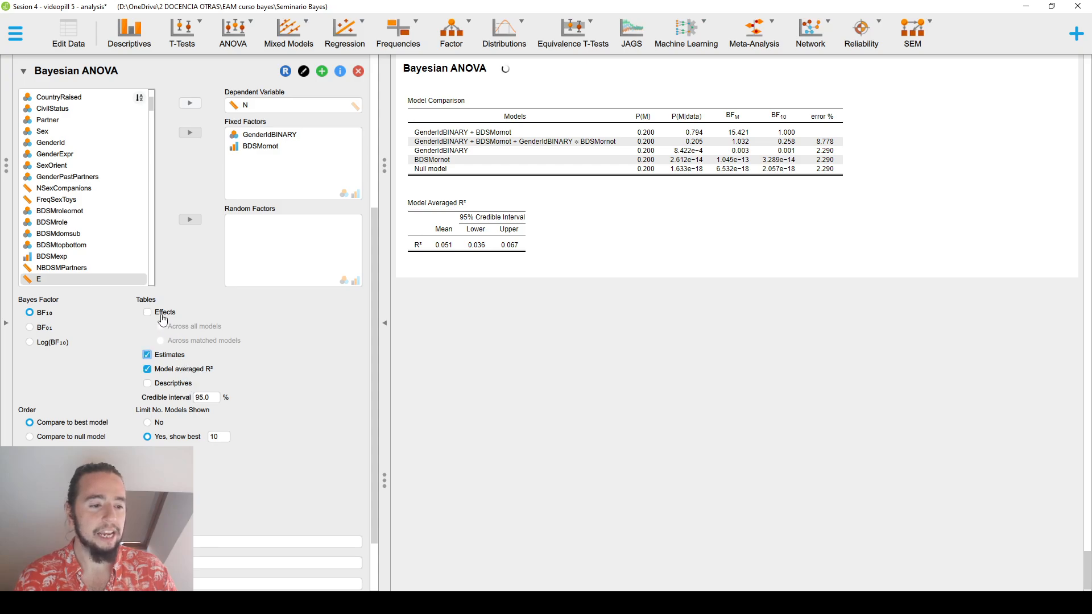
left_click(158, 314)
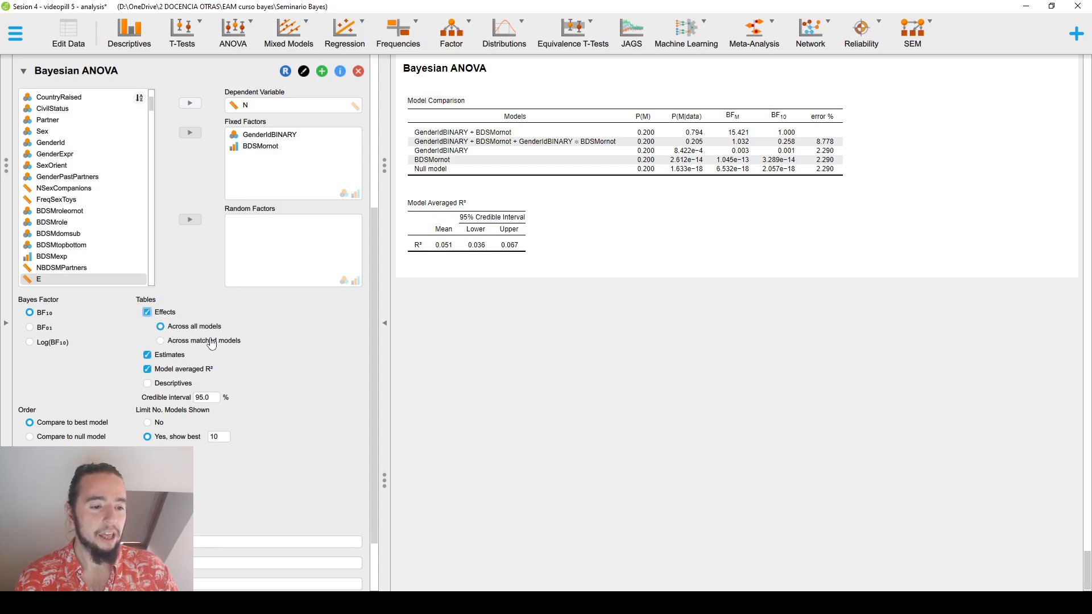
Add the model averaged posteriors with group levels in a single plot, the Q-Q plot of residuals and the posterior R² plot
scroll(182, 371, "down", 3)
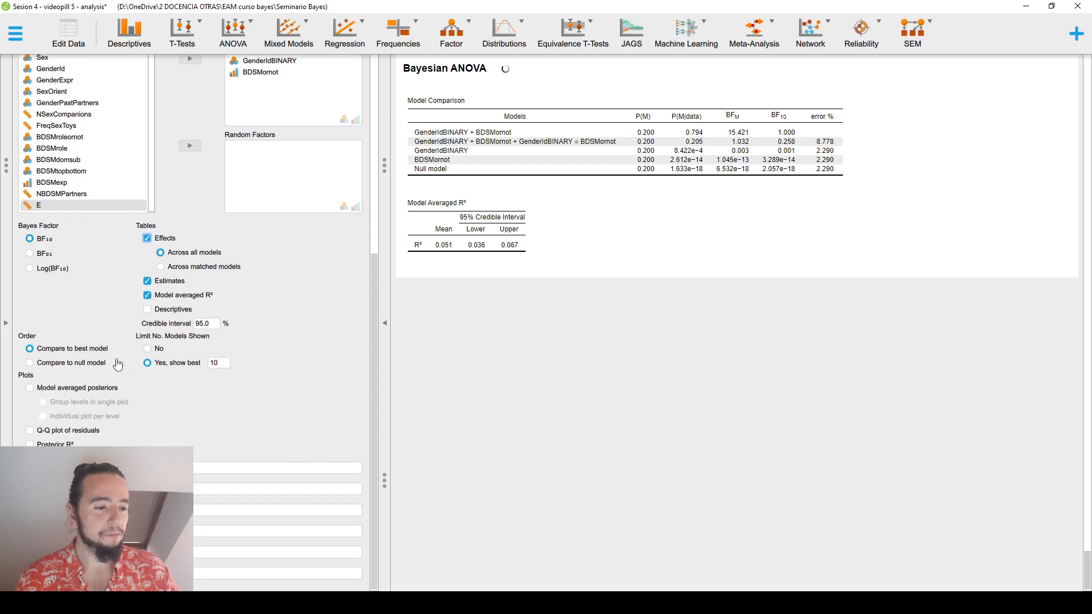
left_click(49, 392)
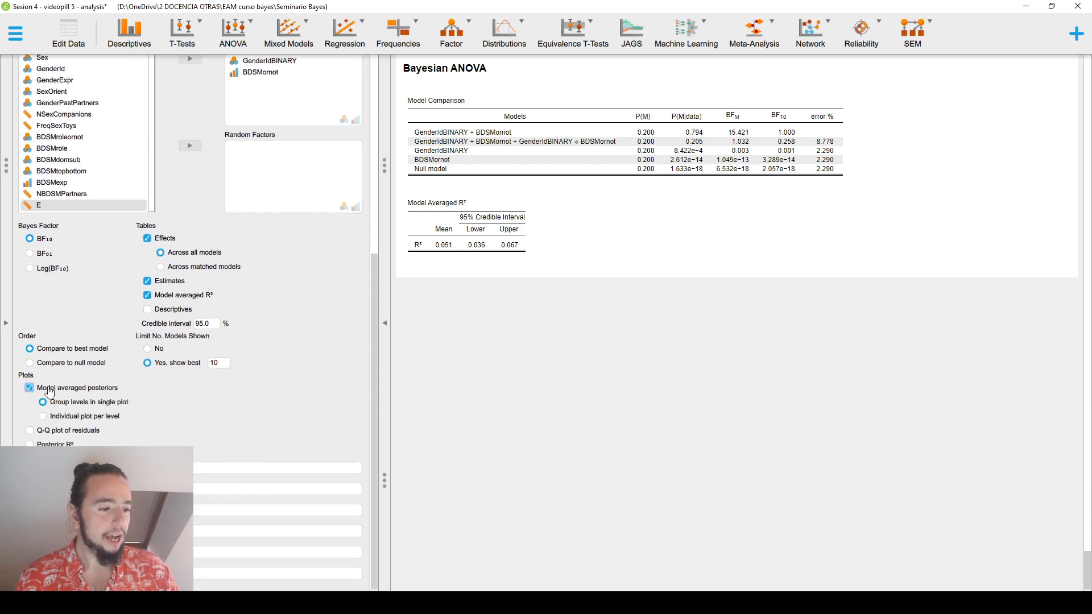
left_click(59, 433)
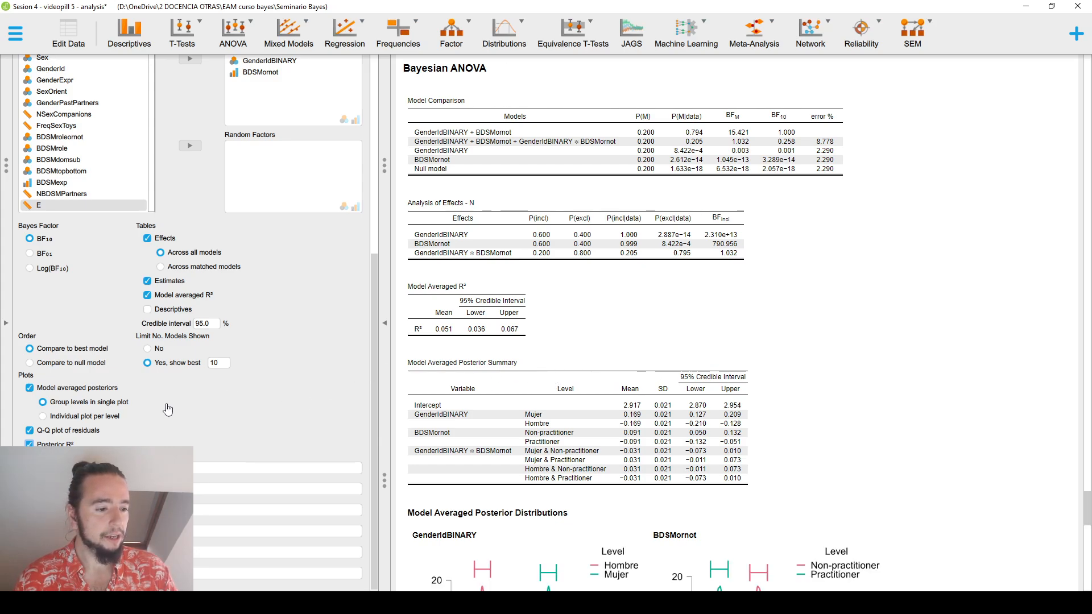
Examine the ANOVA's analysis of effects, model averaged posterior summary and posterior distribution plots
scroll(669, 390, "down", 5)
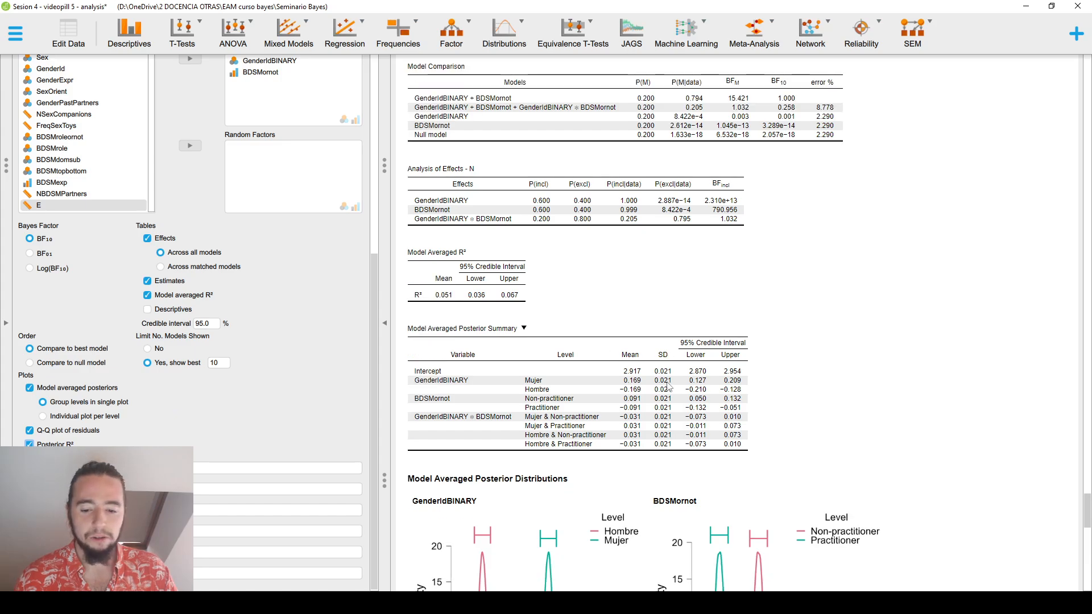
scroll(483, 411, "down", 2)
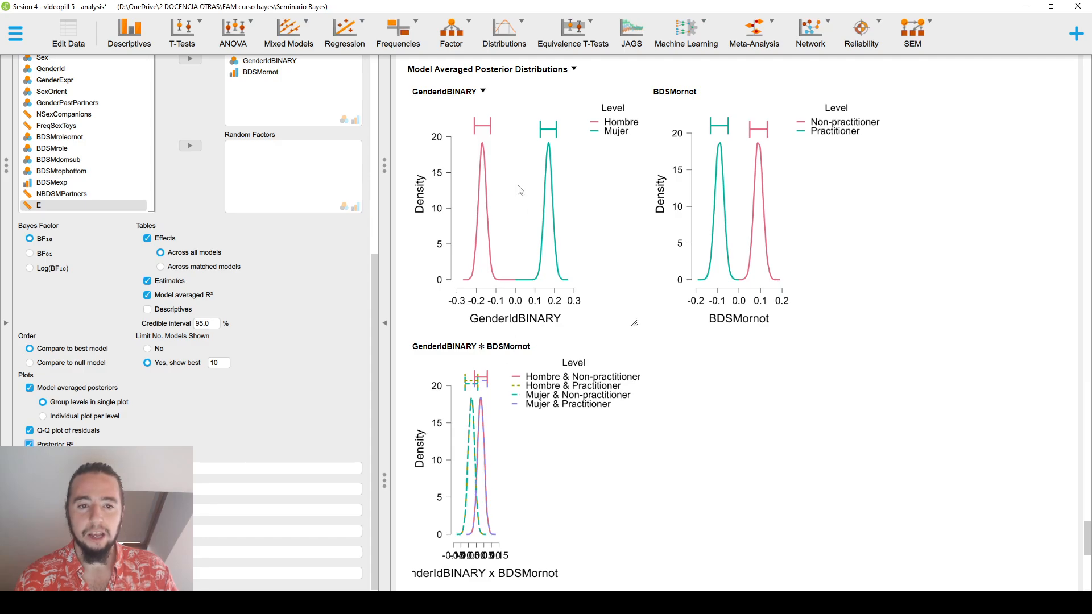
scroll(681, 330, "up", 14)
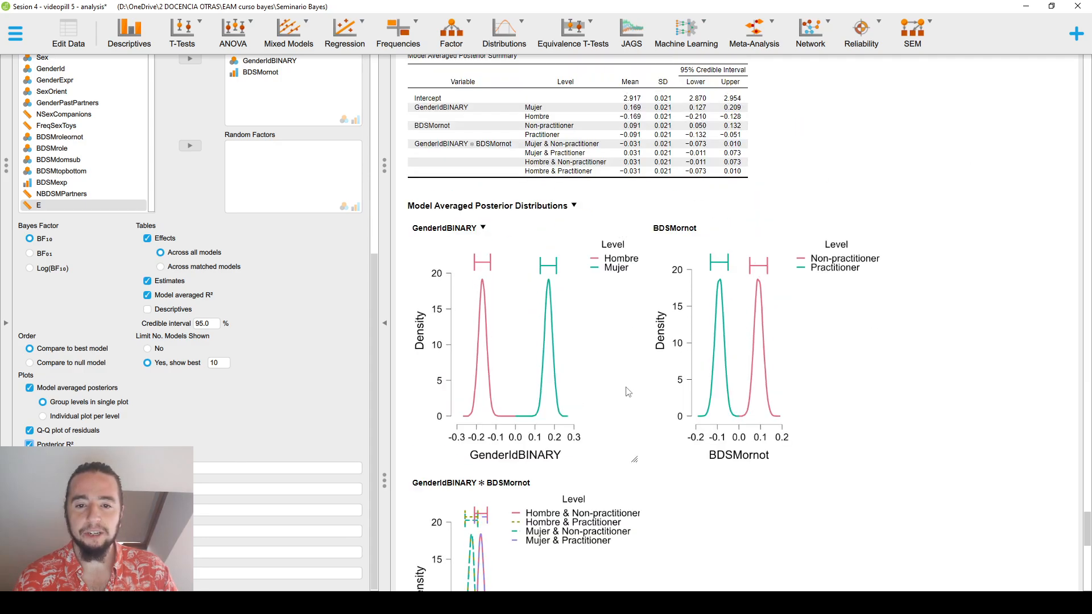
scroll(578, 379, "down", 5)
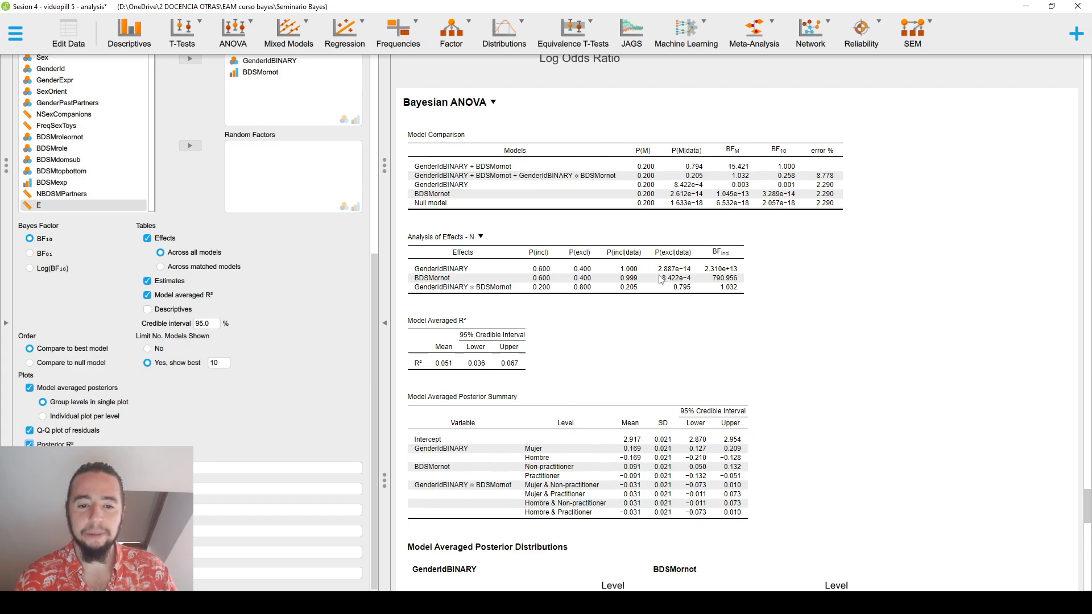
scroll(602, 294, "down", 2)
scroll(598, 294, "down", 2)
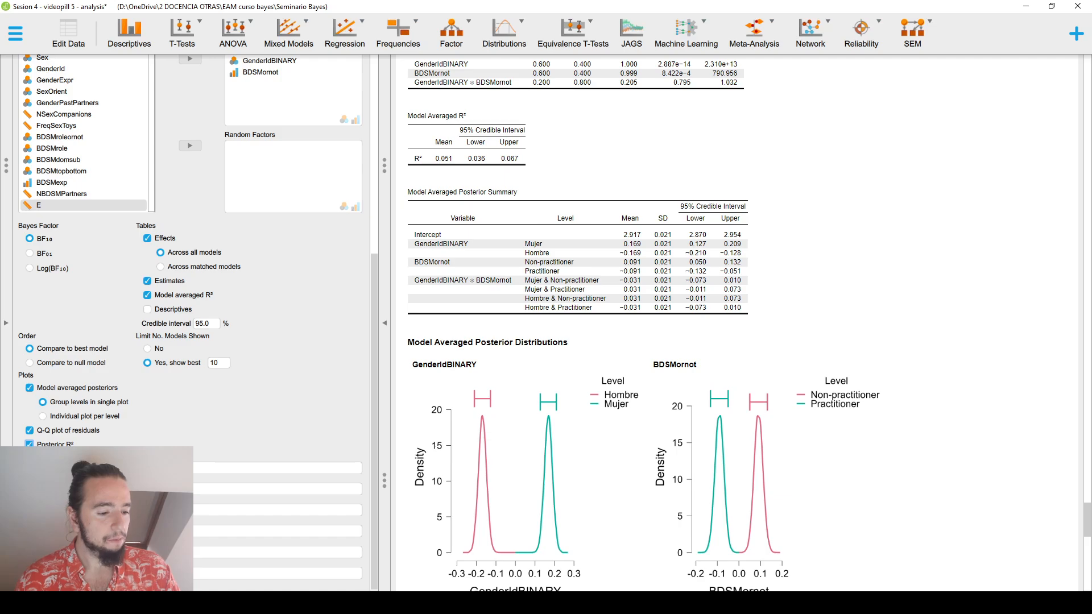
Add a post hoc test for GenderIdBINARY to the Bayesian ANOVA
scroll(187, 319, "down", 3)
left_click(56, 355)
left_click(96, 379)
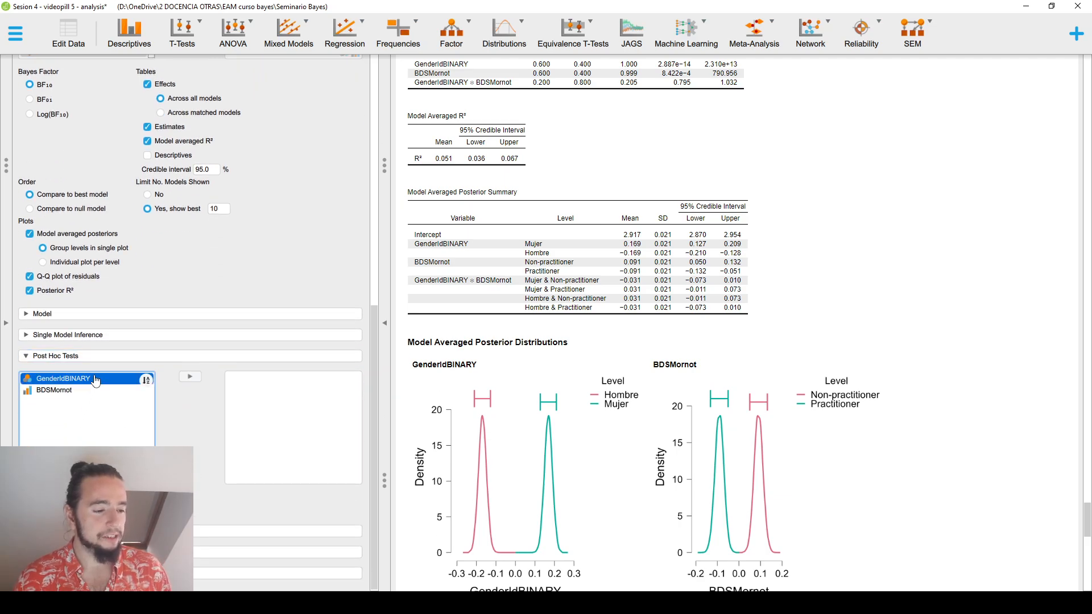
left_click(189, 380)
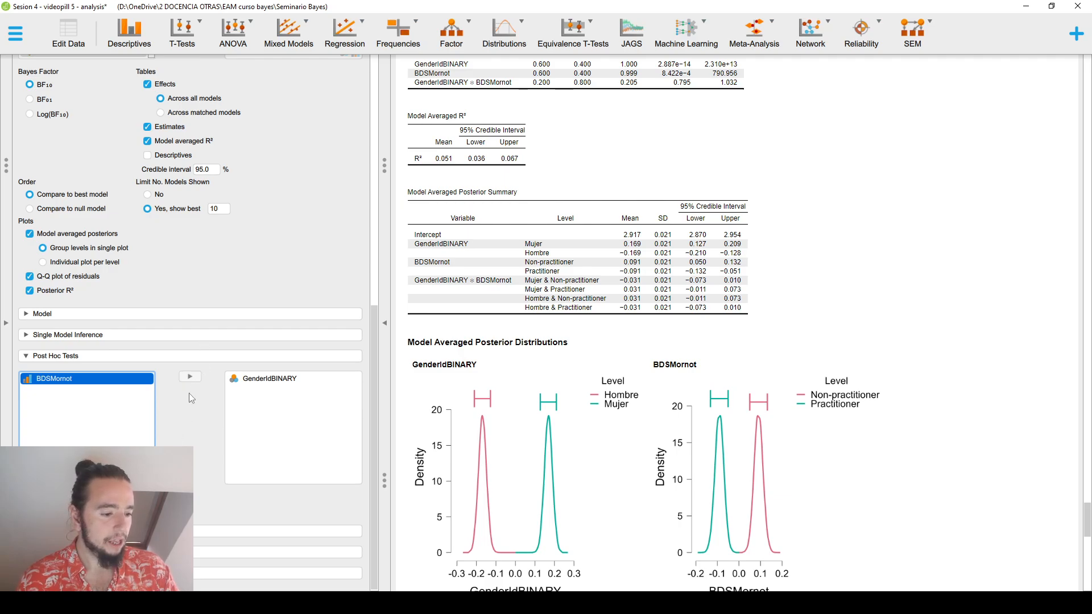
Add a descriptives plot with GenderIdBINARY on the horizontal axis and BDSMornot as separate lines
scroll(194, 393, "up", 5)
scroll(193, 342, "down", 4)
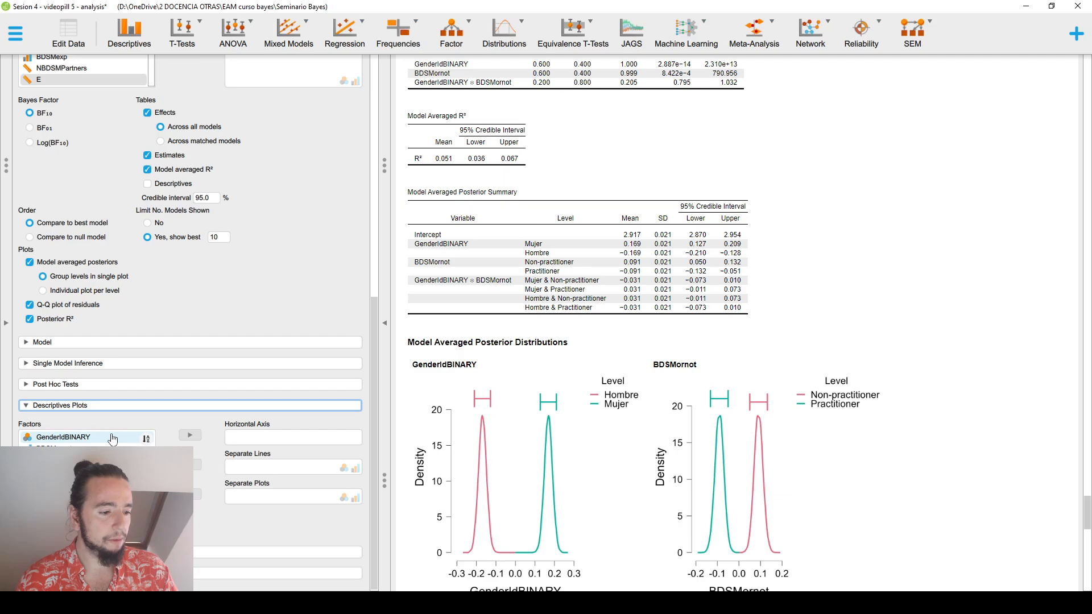
left_click(63, 437)
left_click(190, 436)
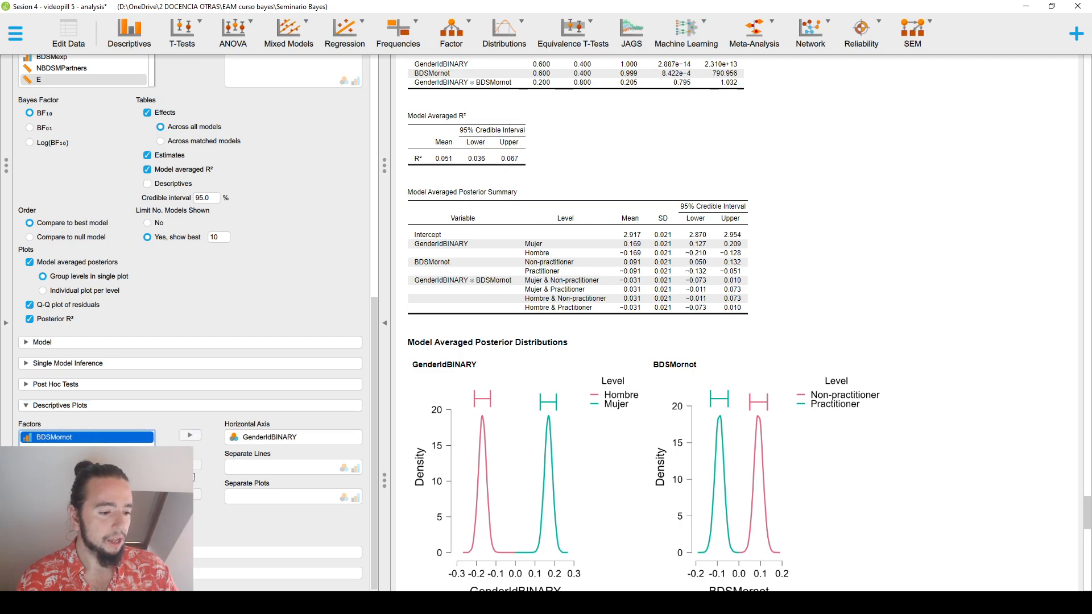
left_click(197, 465)
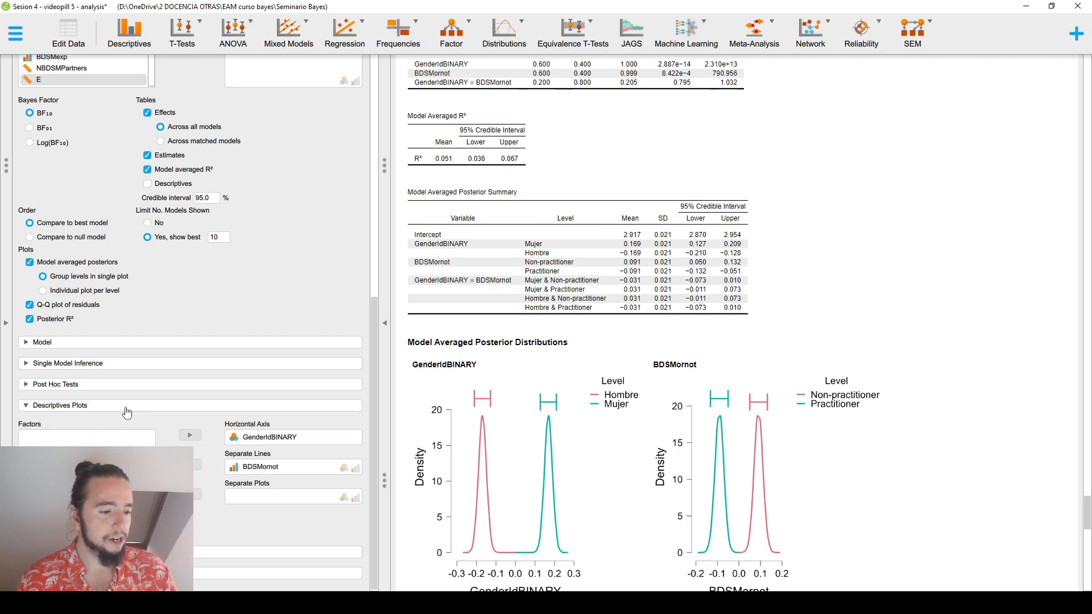
left_click(126, 405)
Add raincloud plots with GenderIdBINARY on the horizontal axis and BDSMornot as separate plots
left_click(125, 437)
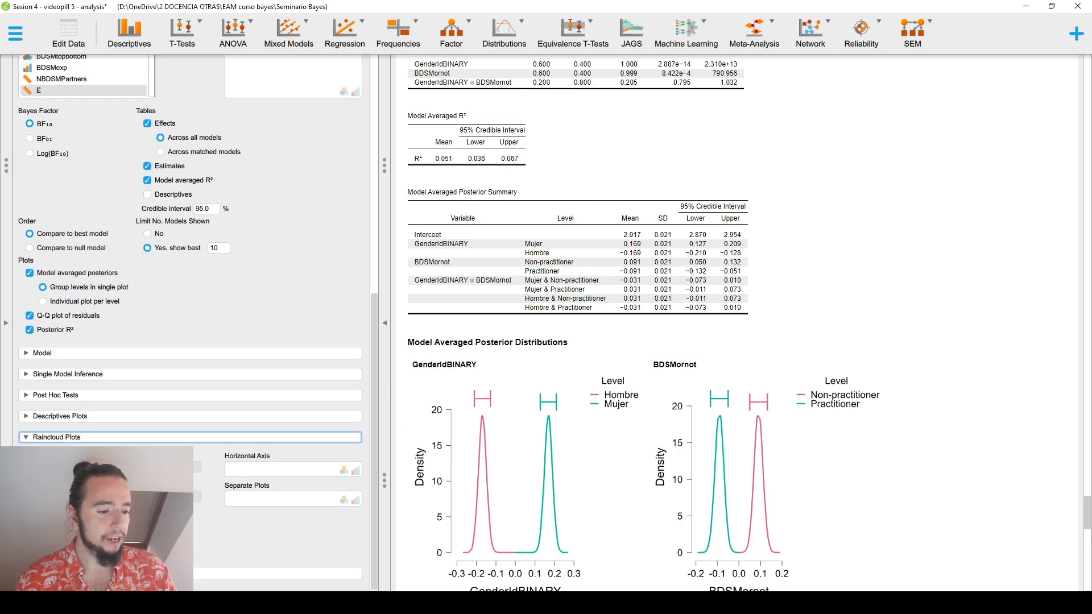
left_click(192, 467)
left_click(195, 499)
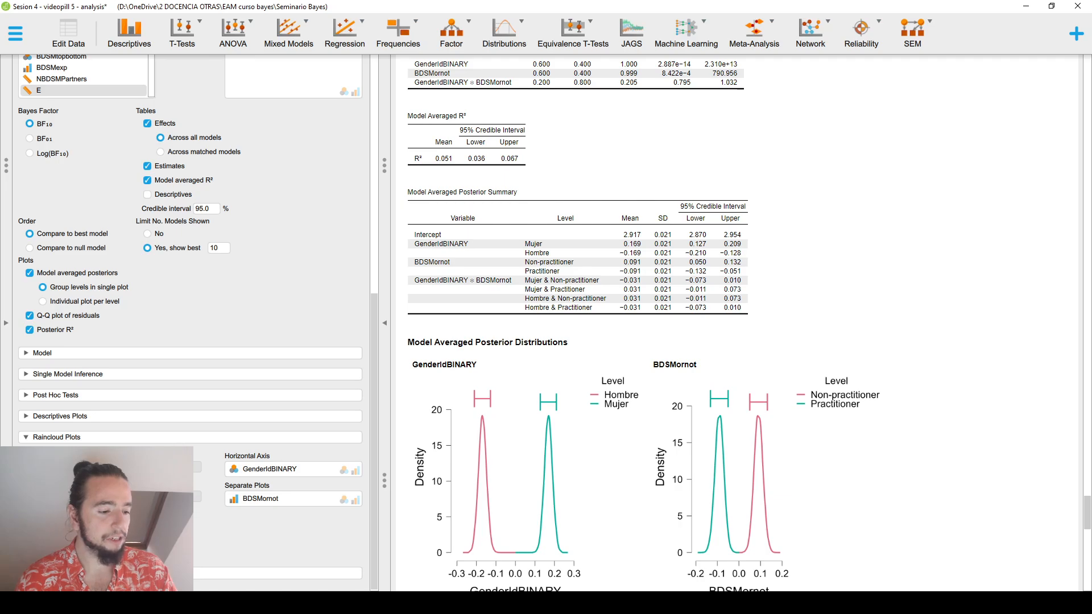
left_click(110, 438)
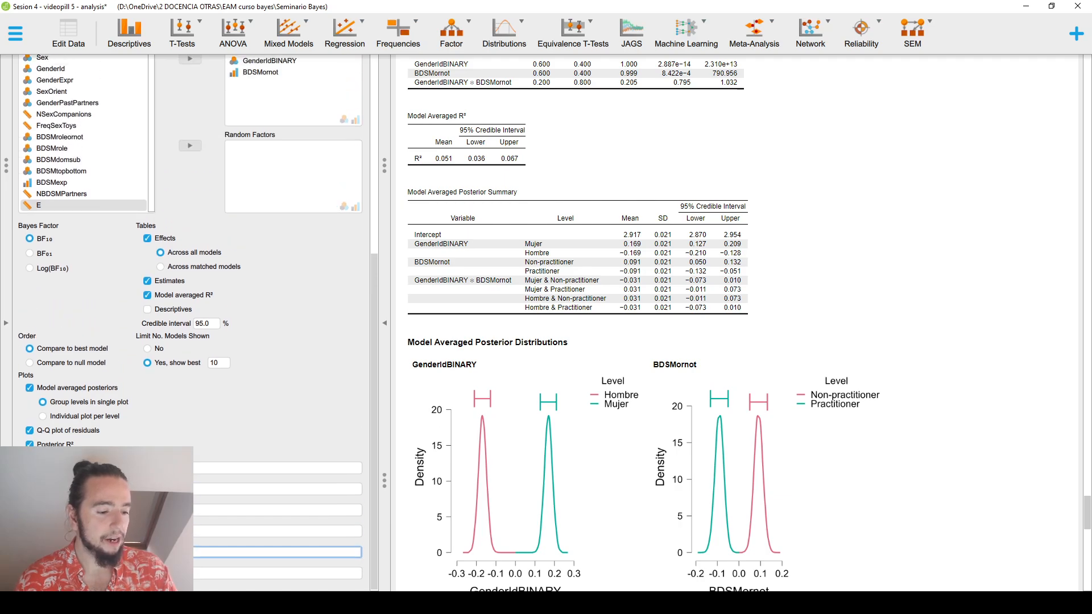
Examine the ANOVA's additional options, the post hoc comparison, and the posterior, Q-Q, descriptives and raincloud plots
left_click(219, 573)
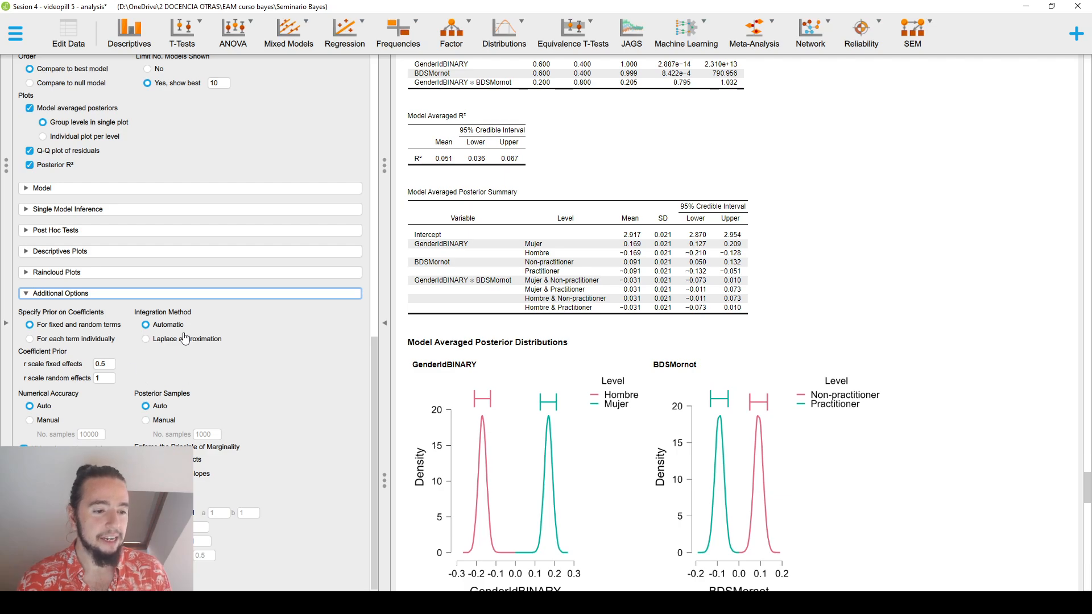
scroll(611, 483, "down", 10)
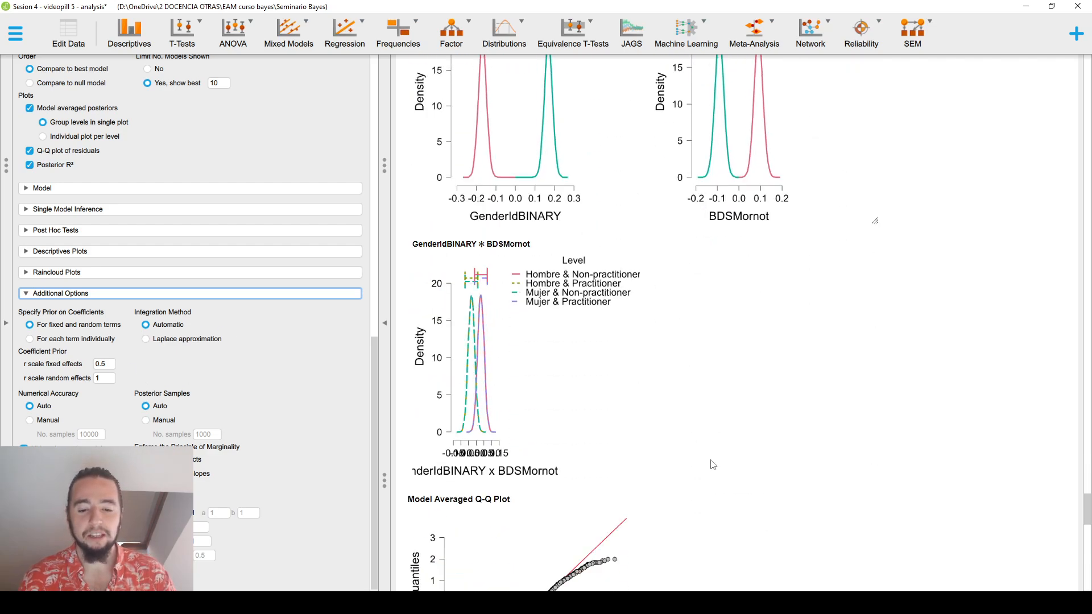
scroll(694, 453, "down", 3)
scroll(595, 203, "down", 8)
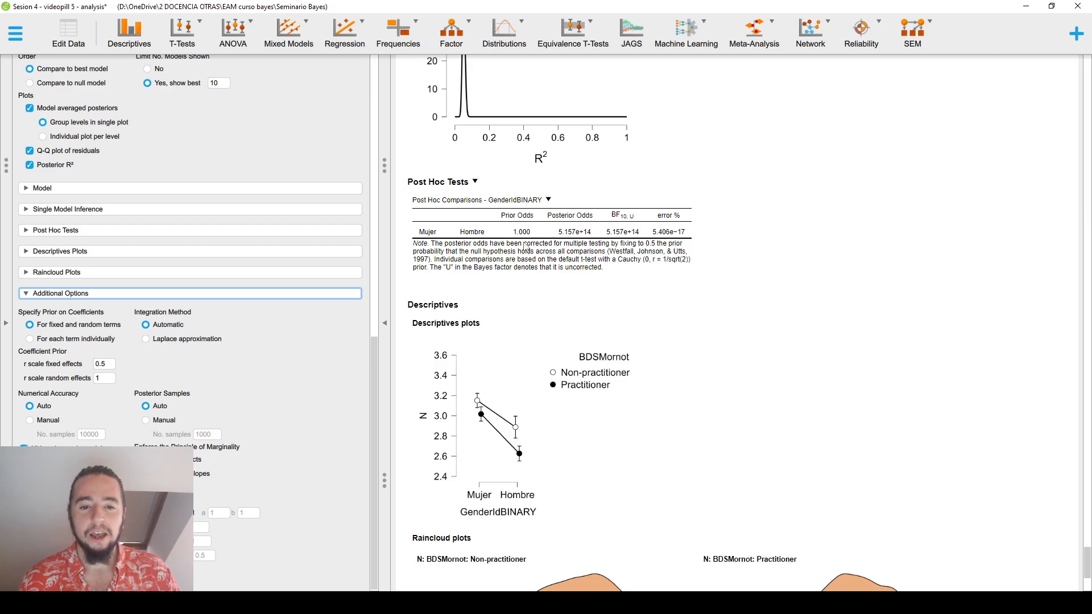
scroll(543, 288, "down", 2)
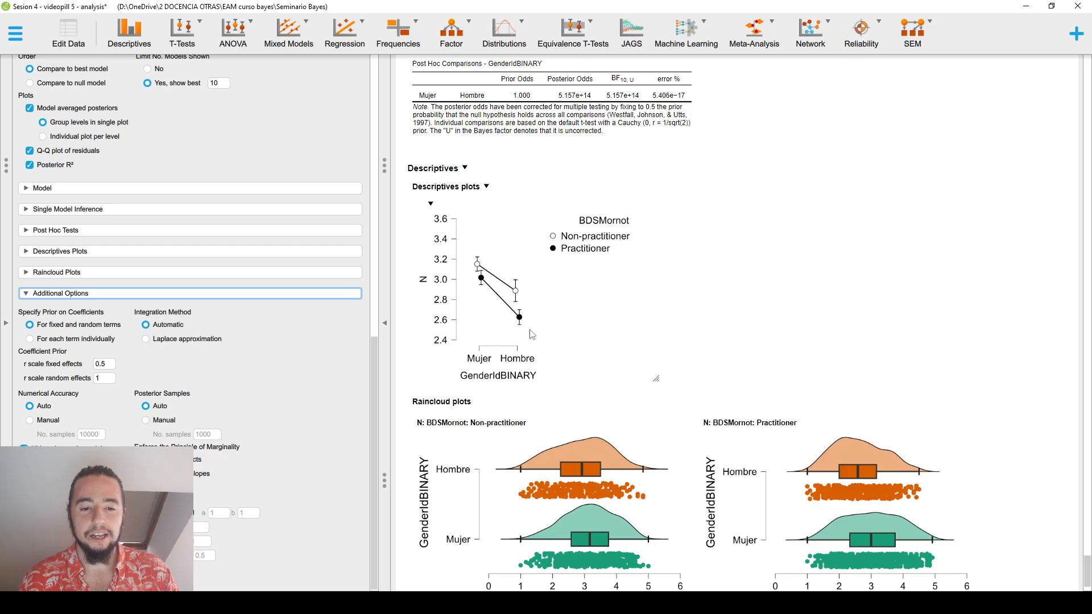
scroll(566, 361, "down", 2)
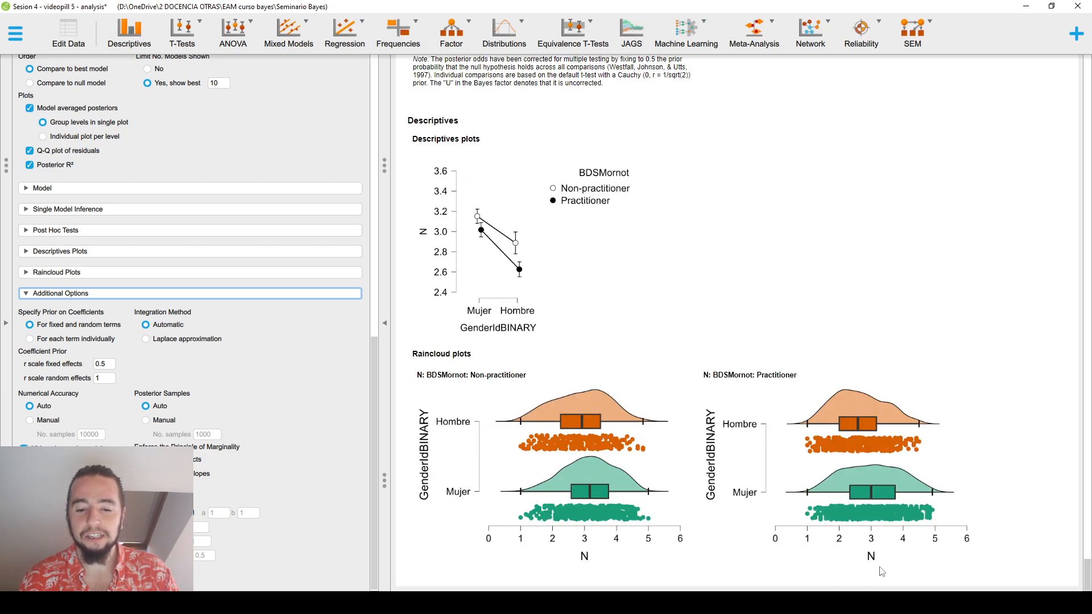
scroll(525, 387, "up", 1)
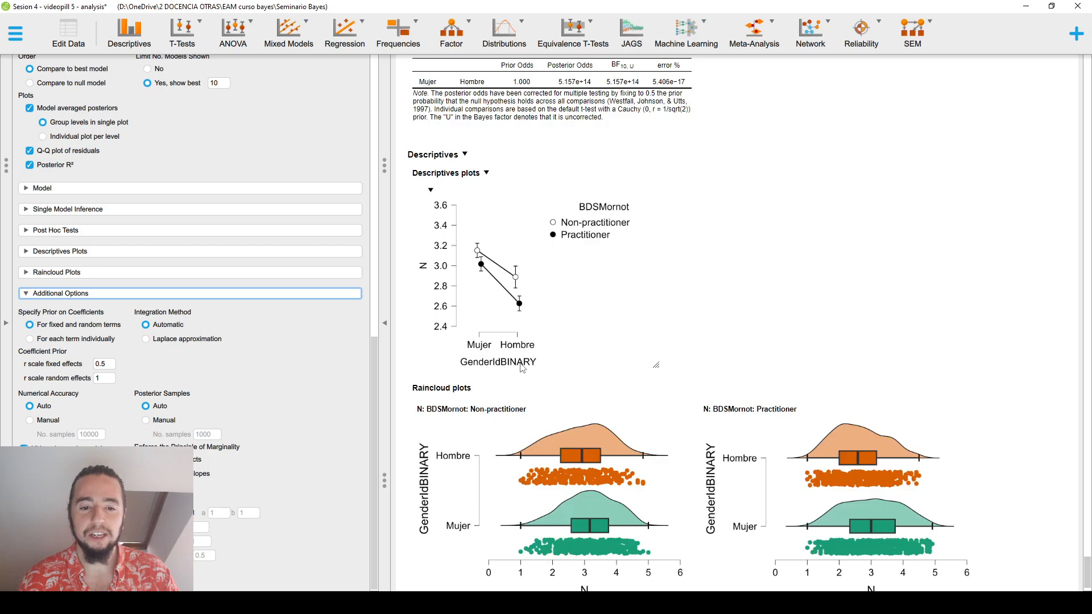
scroll(522, 369, "up", 20)
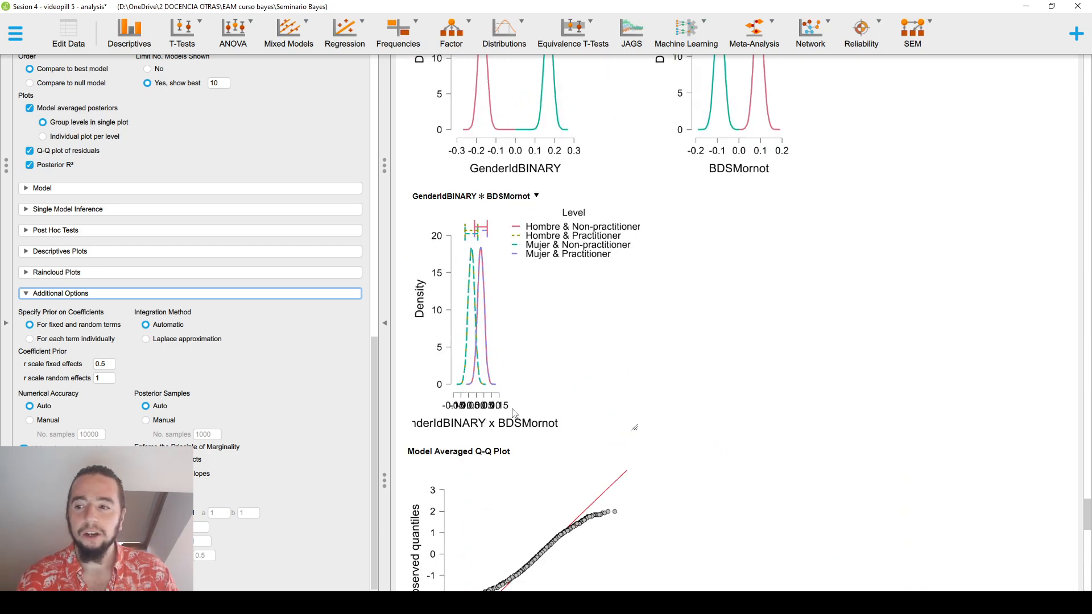
Add a Bayesian linear regression with WHO5 as the dependent variable
left_click(346, 35)
left_click(379, 178)
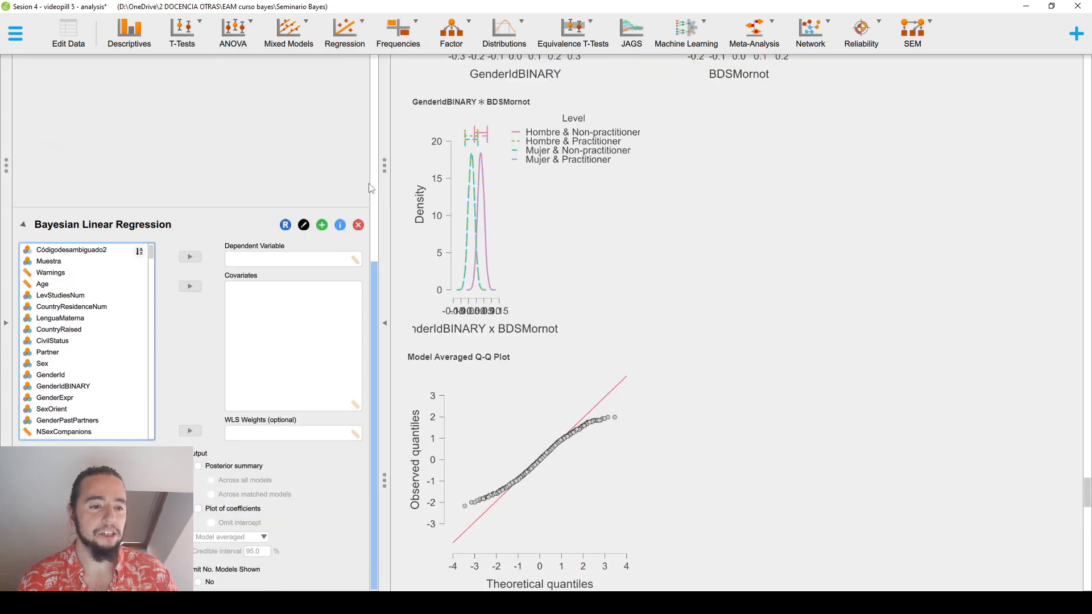
scroll(110, 233, "down", 5)
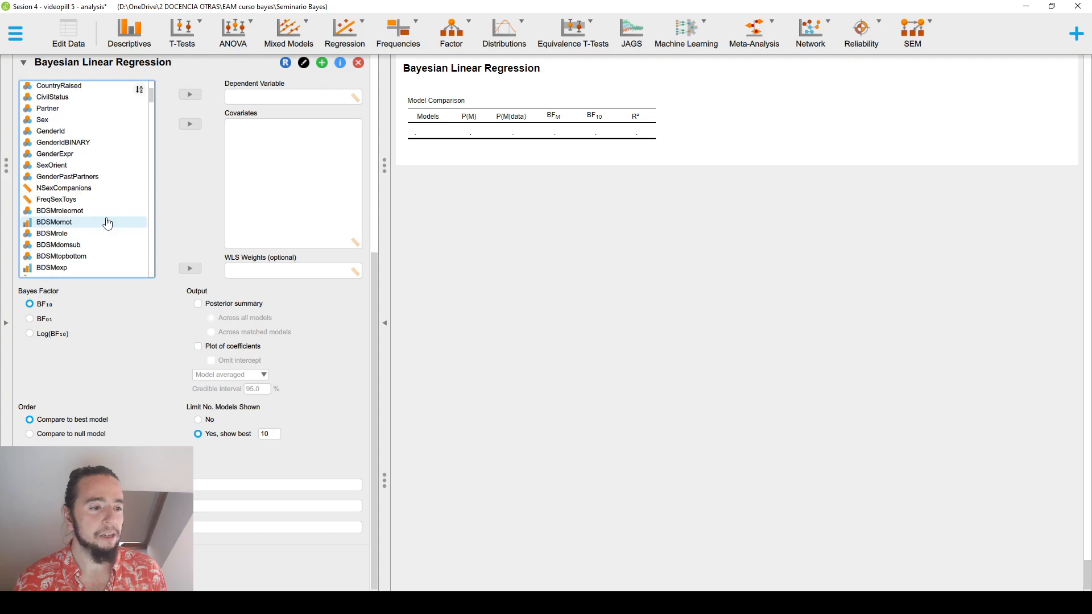
scroll(108, 210, "down", 3)
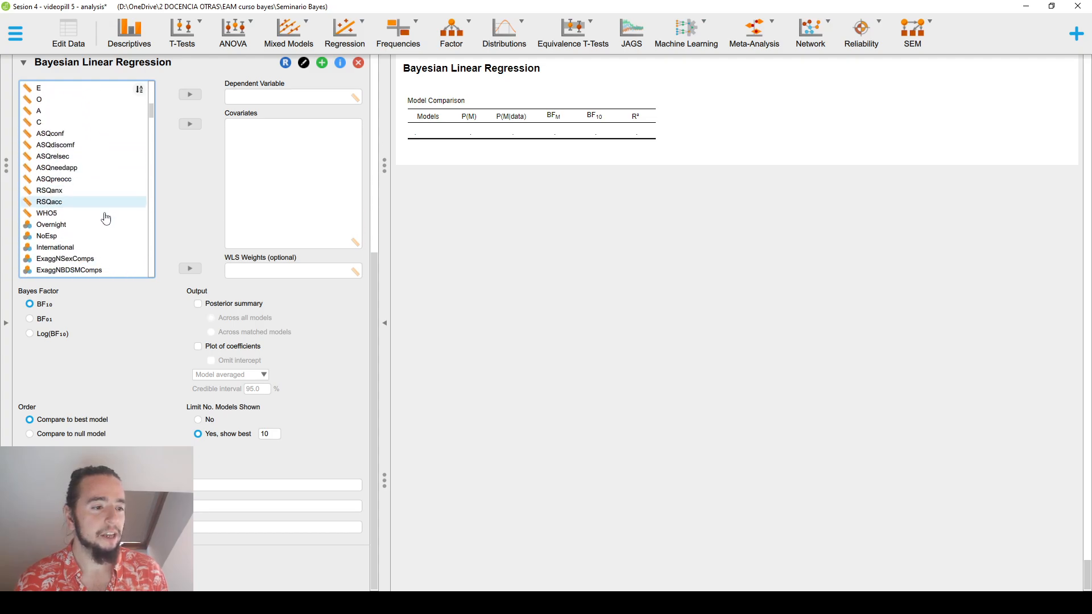
left_click(93, 210)
scroll(173, 93, "up", 1)
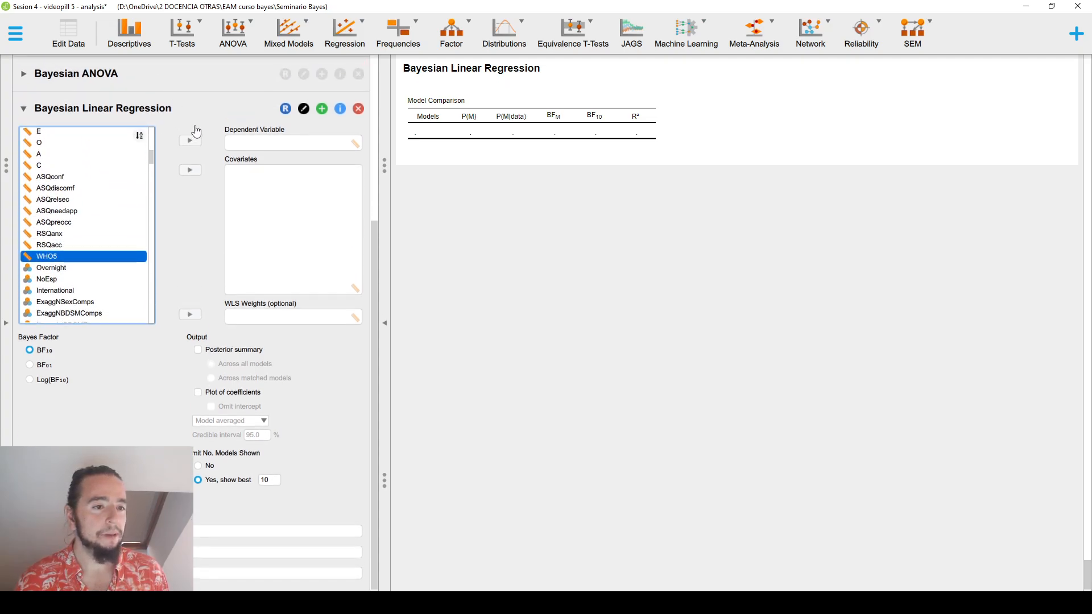
left_click(190, 141)
Assign N, E, O, A and C as covariates of the Bayesian linear regression
left_click(117, 180)
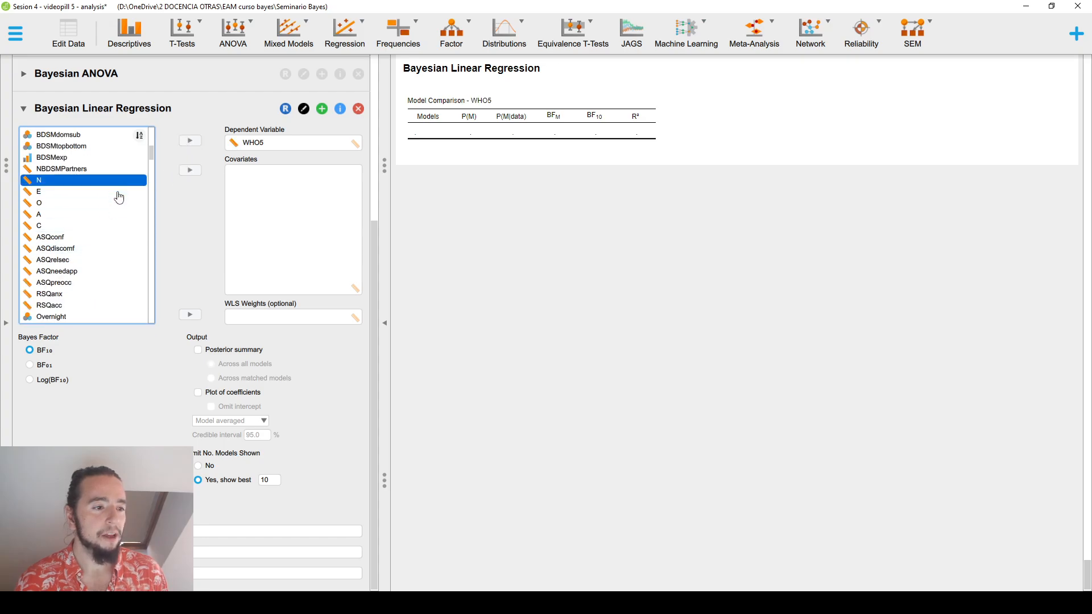
left_click(112, 226, "shift")
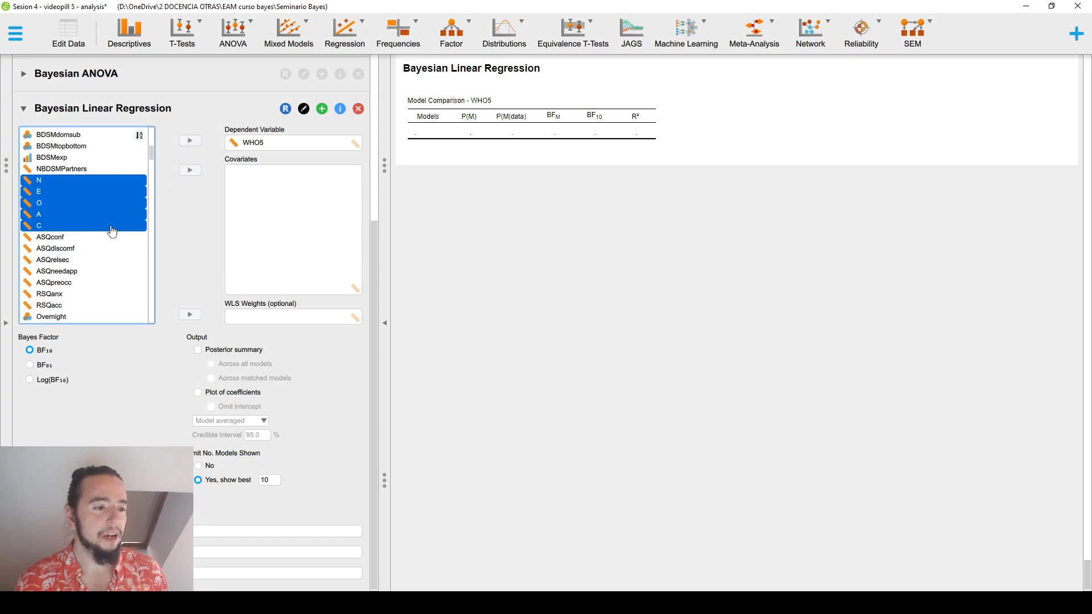
left_click(197, 174)
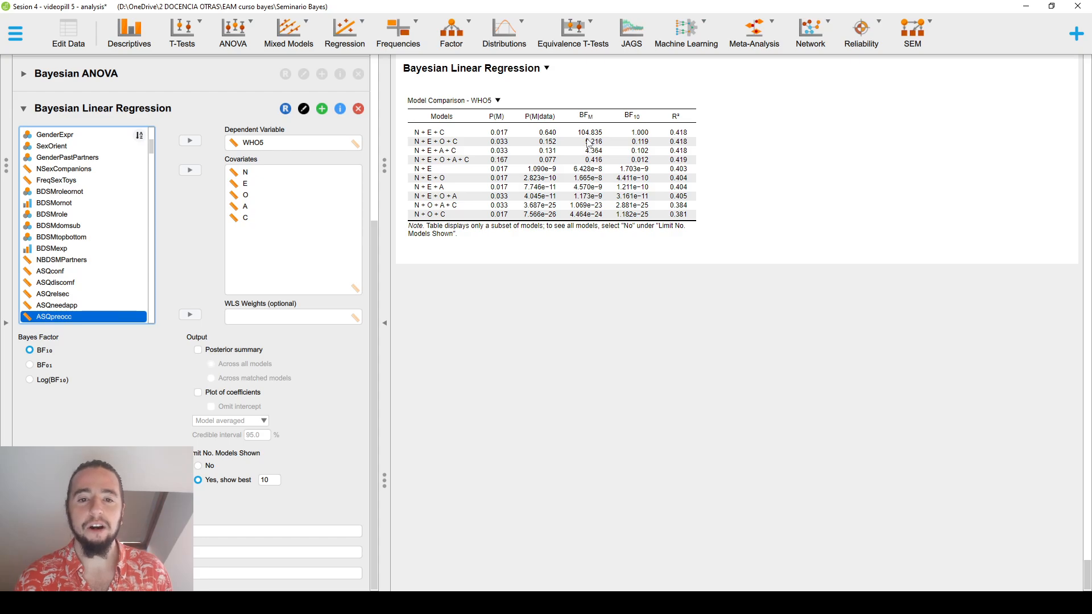
Add the posterior summary across all models and the plot of coefficients with the intercept omitted to the regression
left_click(199, 350)
left_click(198, 392)
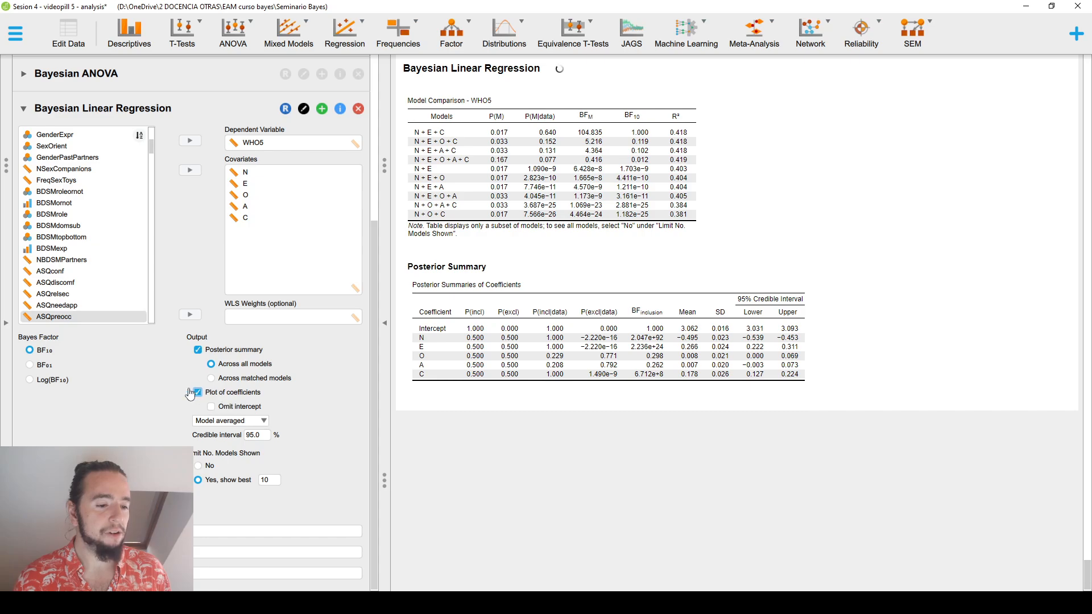
left_click(225, 407)
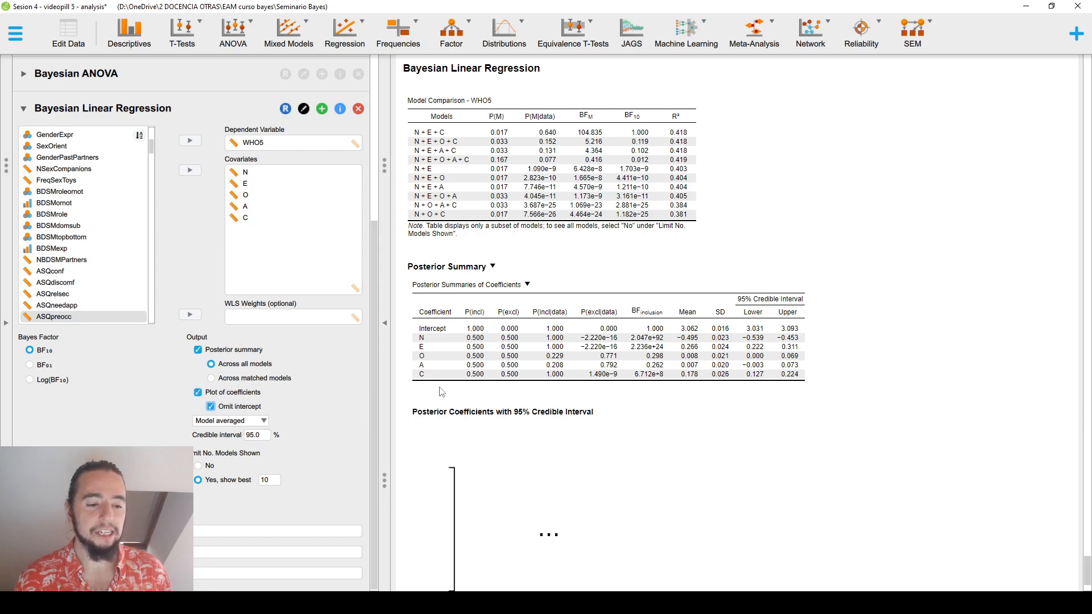
Base the posterior summary and the plot of coefficients on the best model
scroll(440, 387, "down", 2)
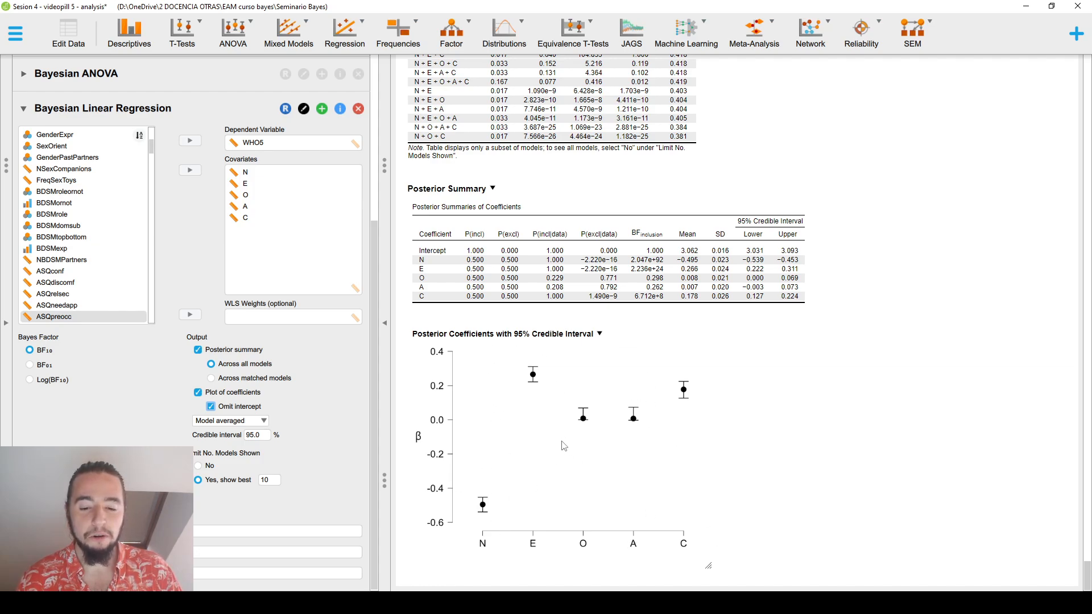
left_click(240, 421)
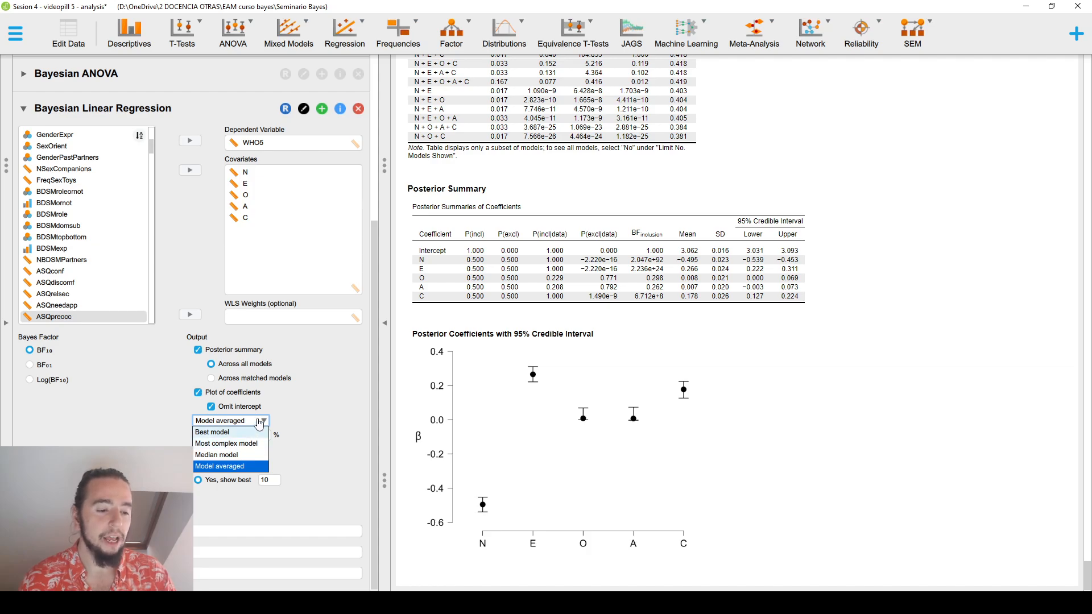
left_click(252, 433)
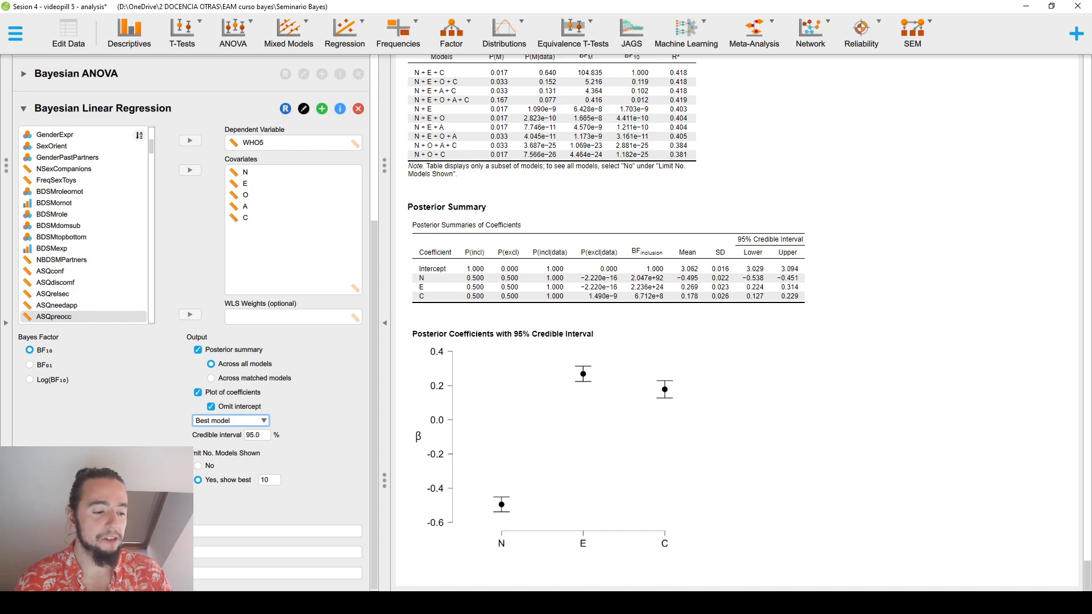
Add the residuals vs fitted, inclusion probabilities, Q-Q and marginal posterior distribution plots to the Bayesian linear regression
left_click(113, 531)
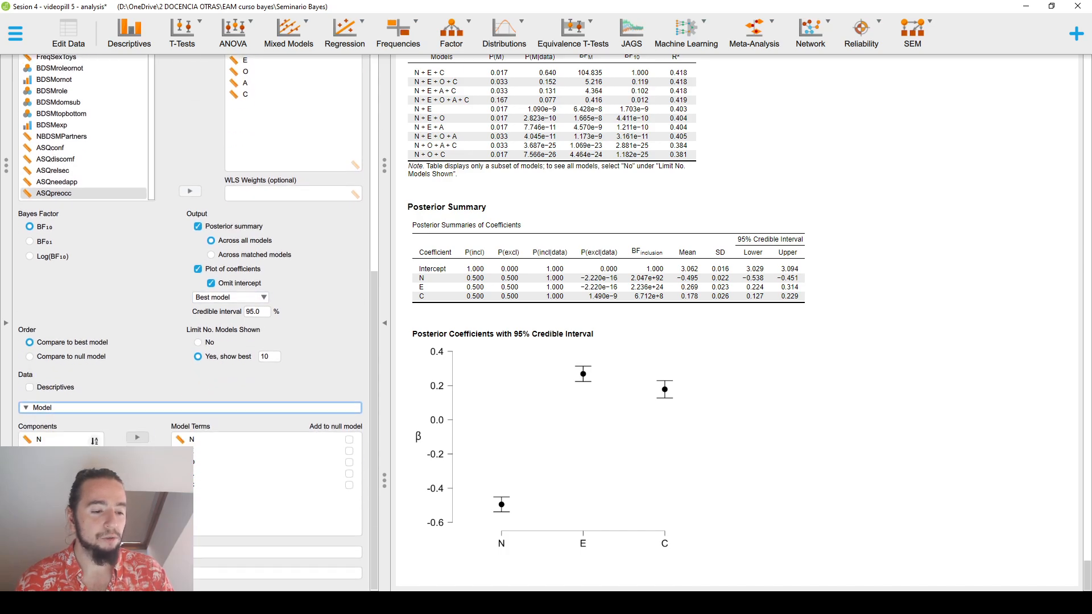
left_click(157, 411)
left_click(154, 552)
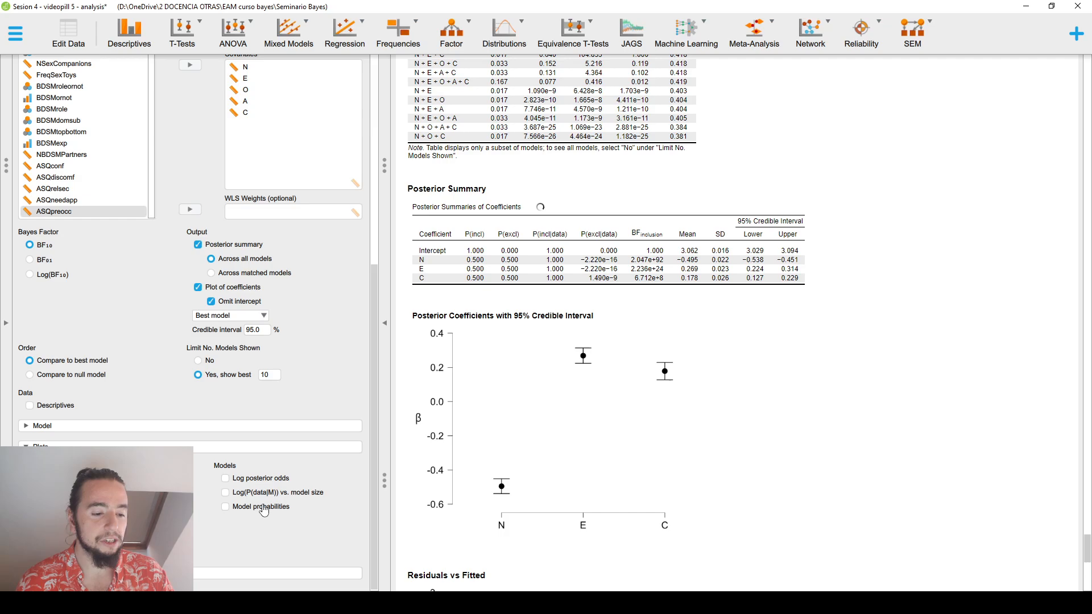
left_click(268, 451)
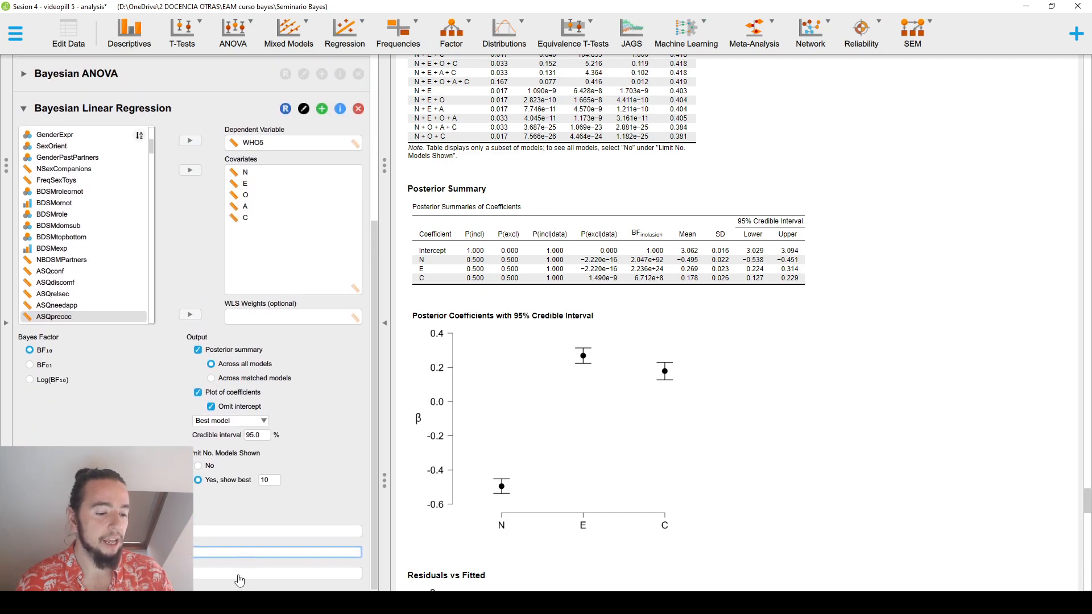
Examine the regression's advanced options, its residual, inclusion probability, Q-Q and marginal posterior plots, and the model comparison table, then collapse the analysis
left_click(239, 576)
scroll(251, 501, "down", 3)
scroll(252, 489, "down", 1)
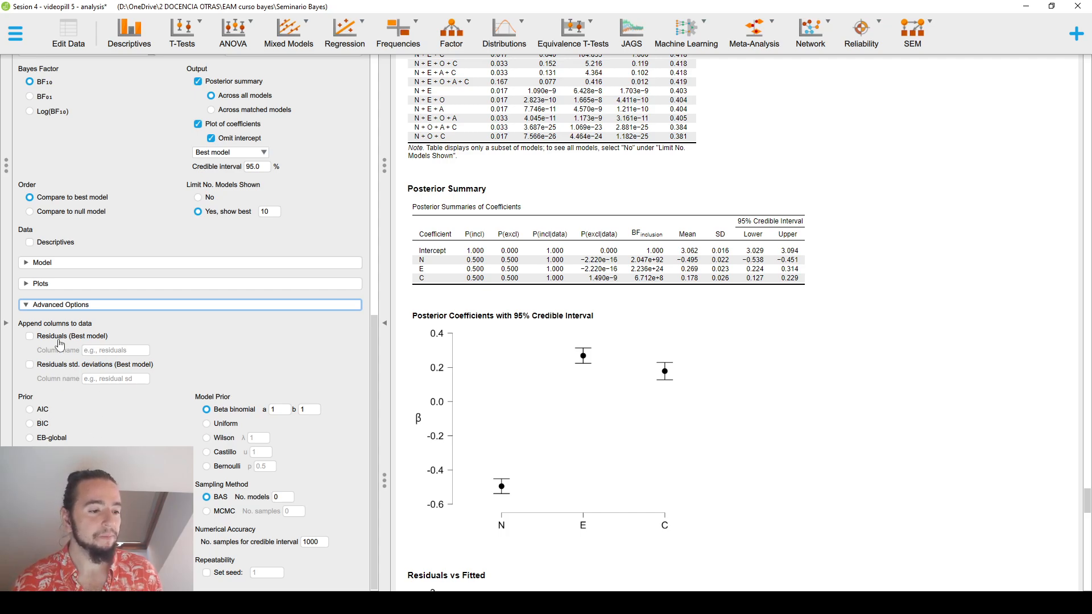
scroll(778, 419, "down", 10)
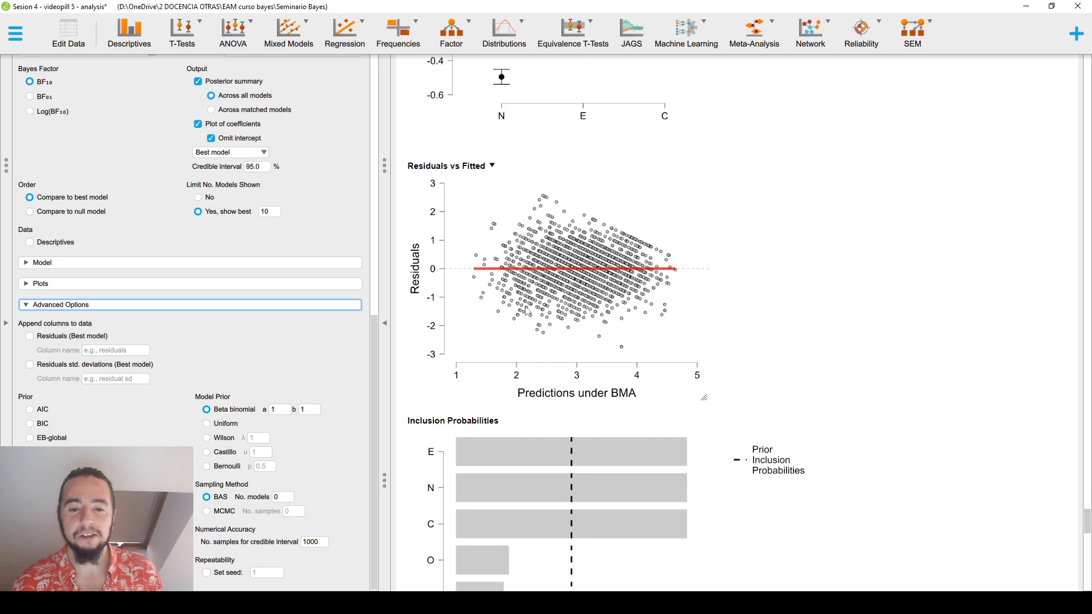
scroll(619, 308, "down", 4)
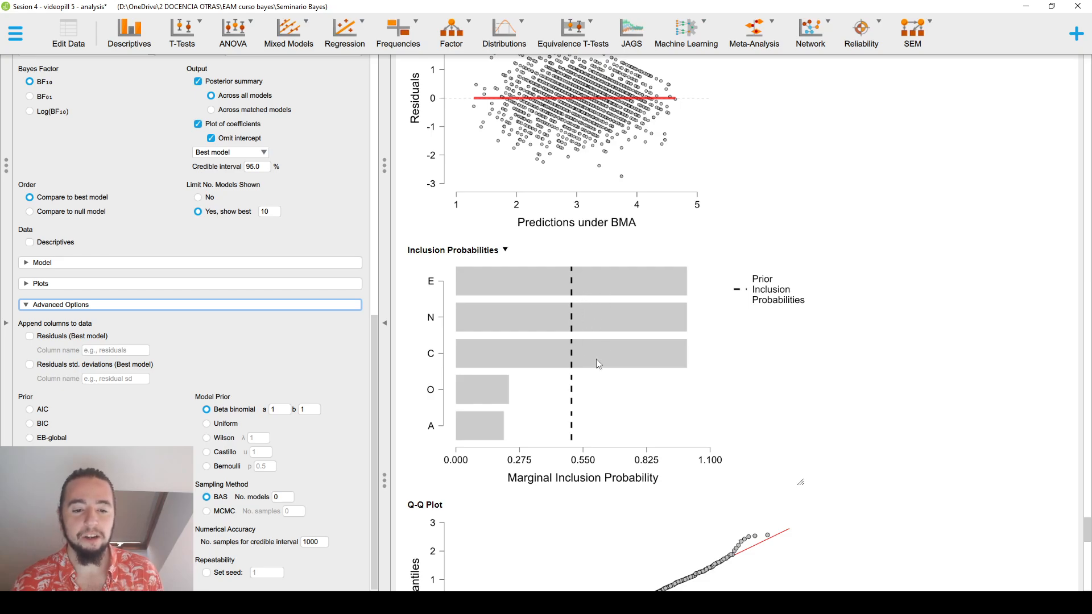
scroll(652, 375, "down", 5)
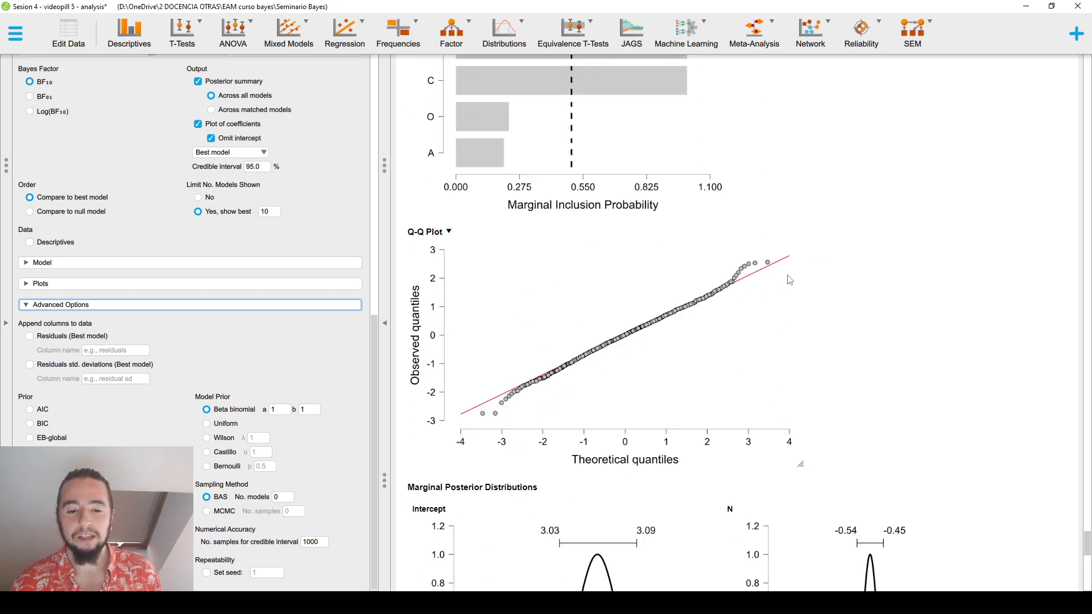
scroll(568, 256, "down", 5)
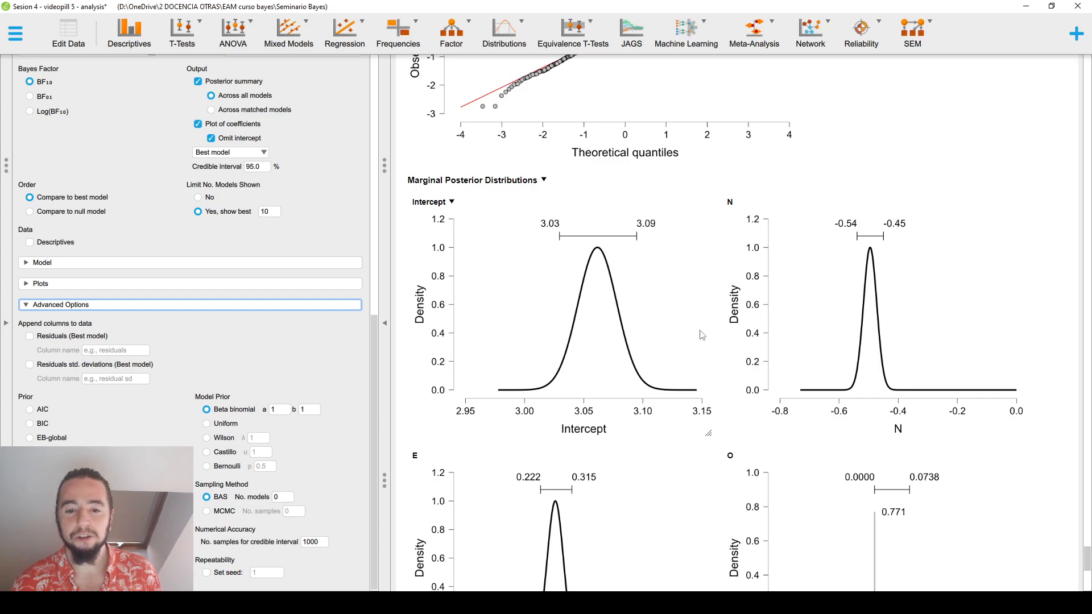
scroll(883, 249, "down", 1)
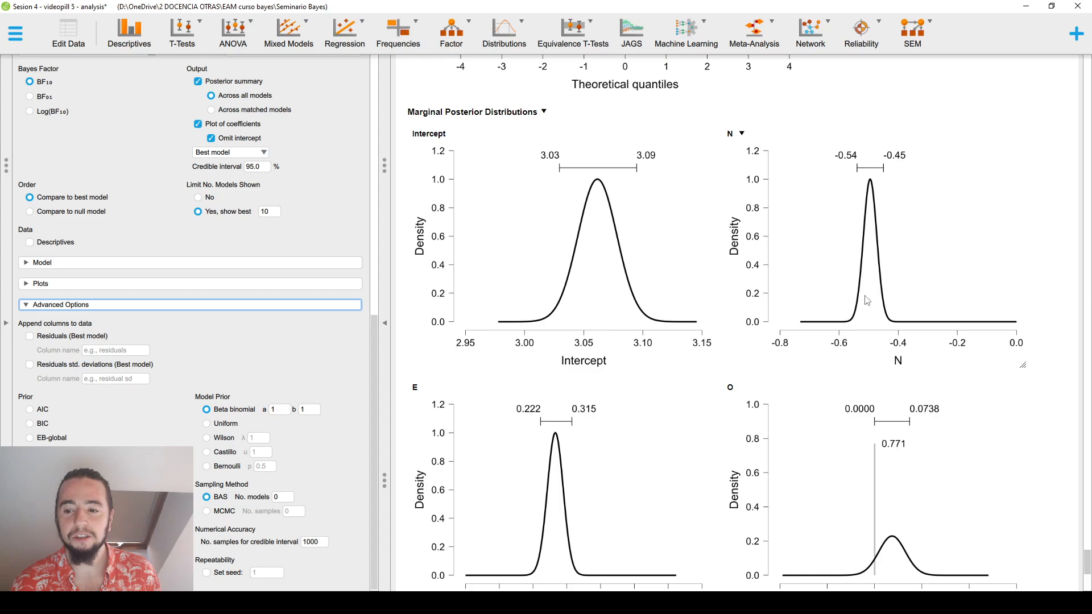
scroll(864, 308, "down", 3)
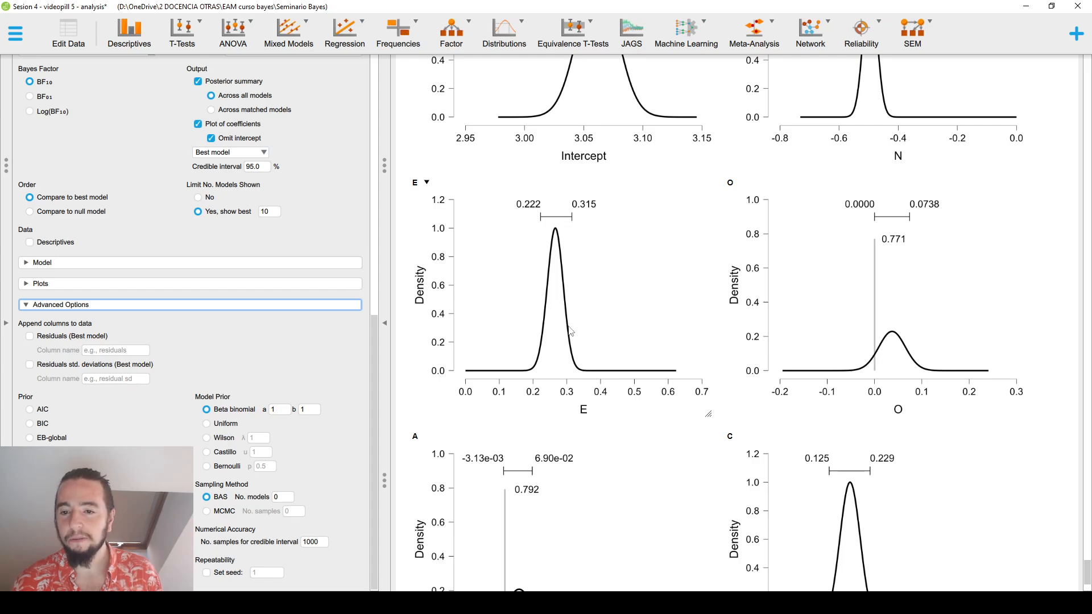
scroll(570, 331, "down", 2)
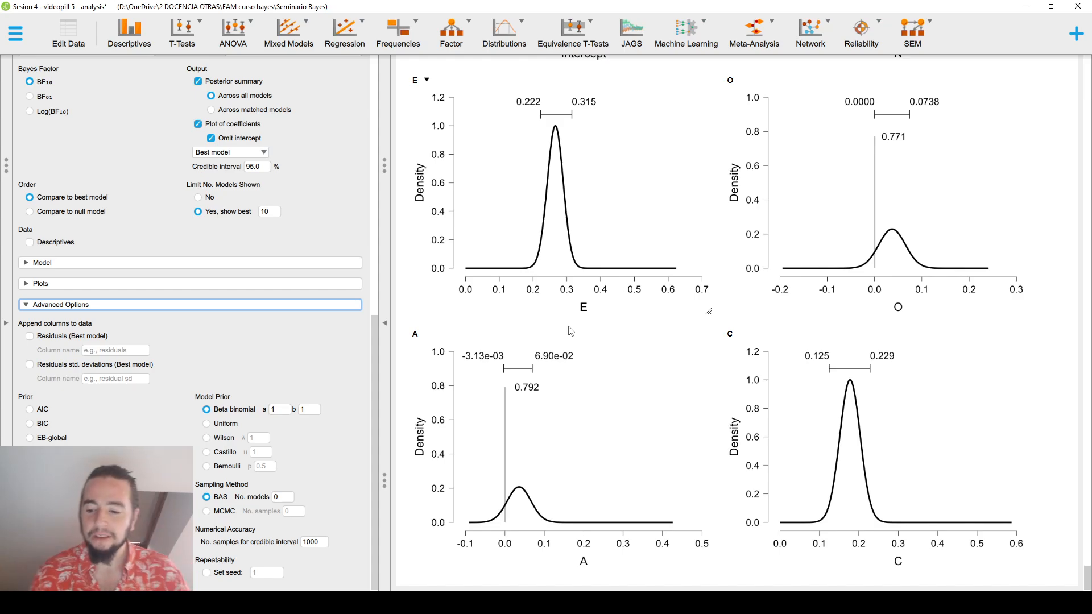
scroll(571, 331, "up", 1)
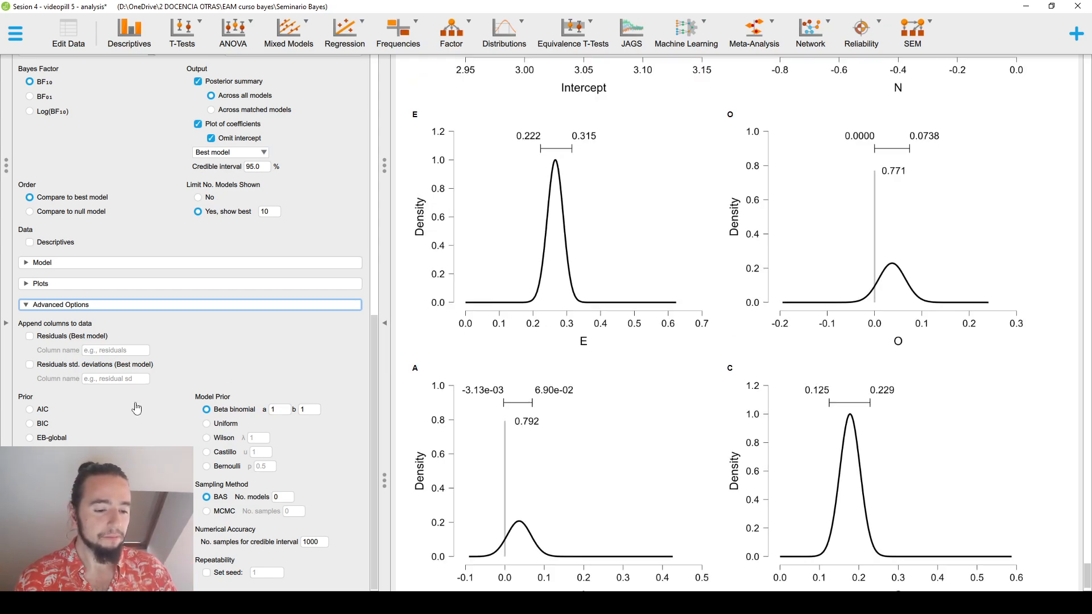
scroll(619, 479, "down", 1)
scroll(618, 480, "up", 20)
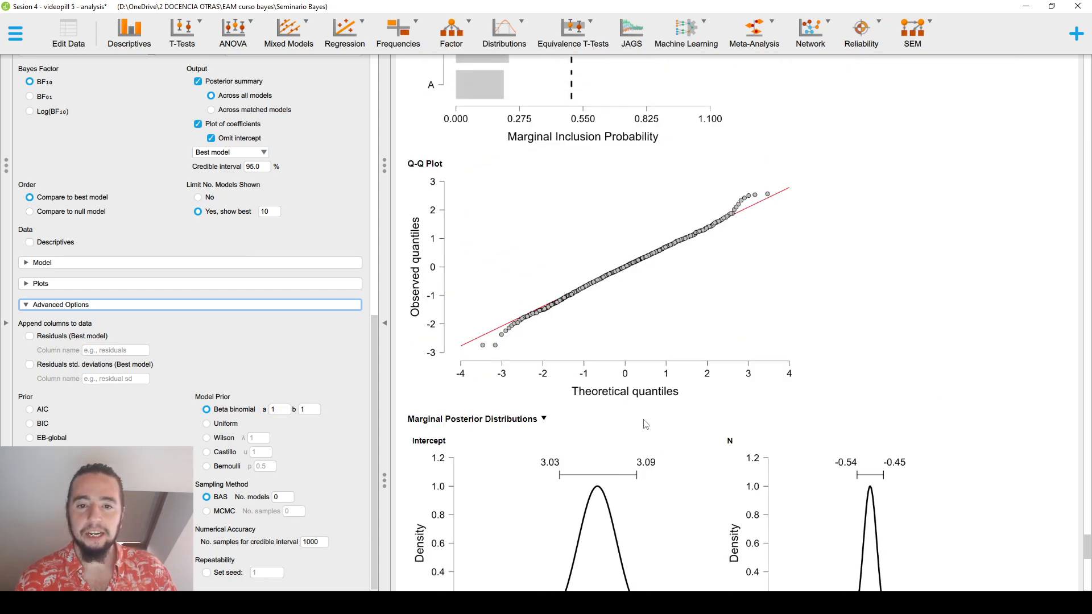
scroll(656, 472, "up", 10)
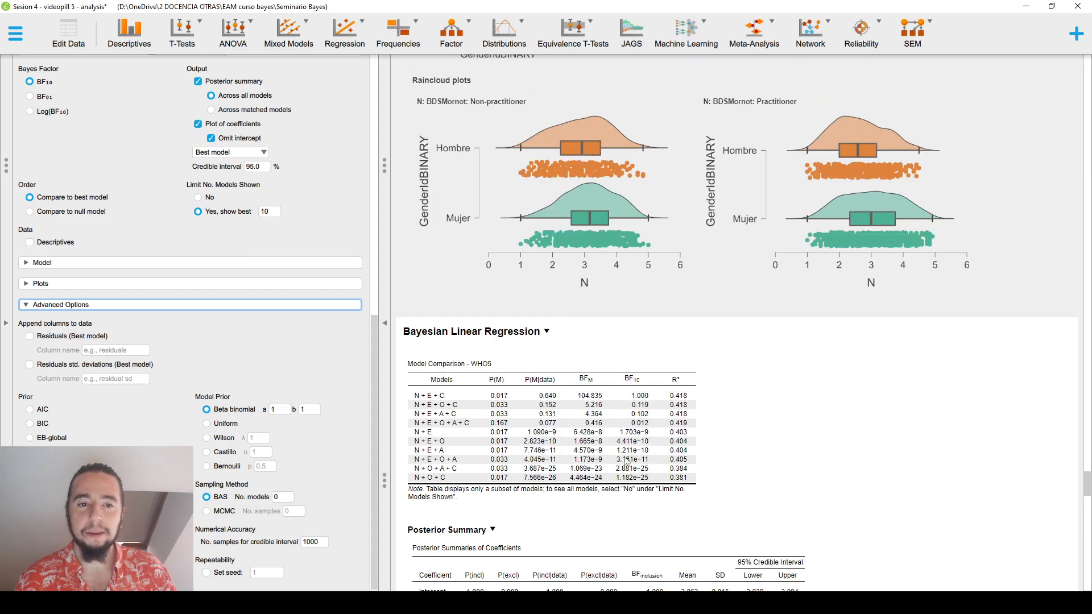
scroll(624, 463, "down", 4)
scroll(244, 182, "up", 10)
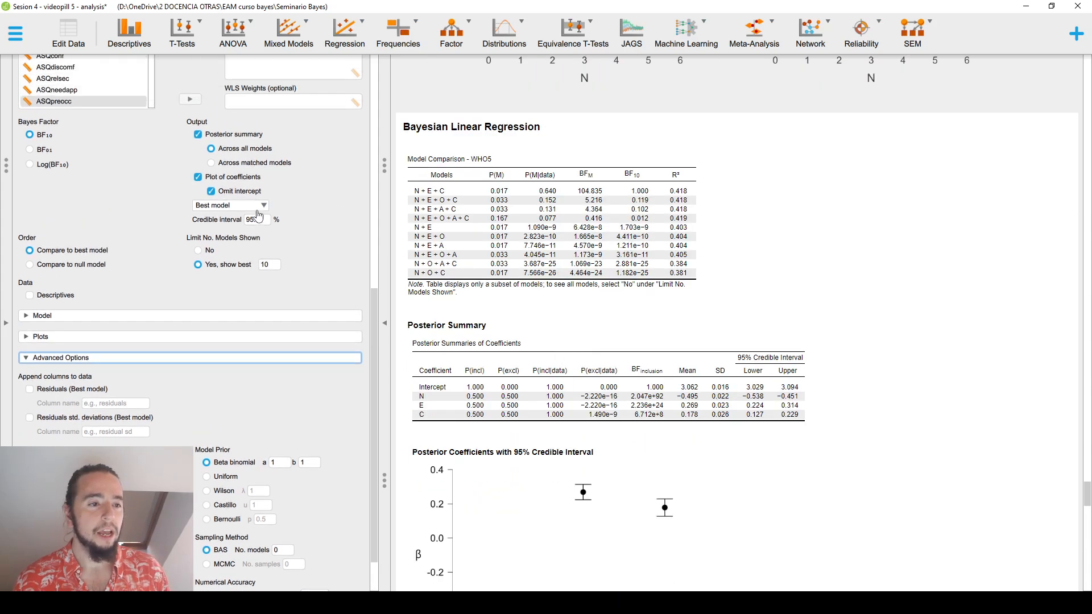
left_click(194, 356)
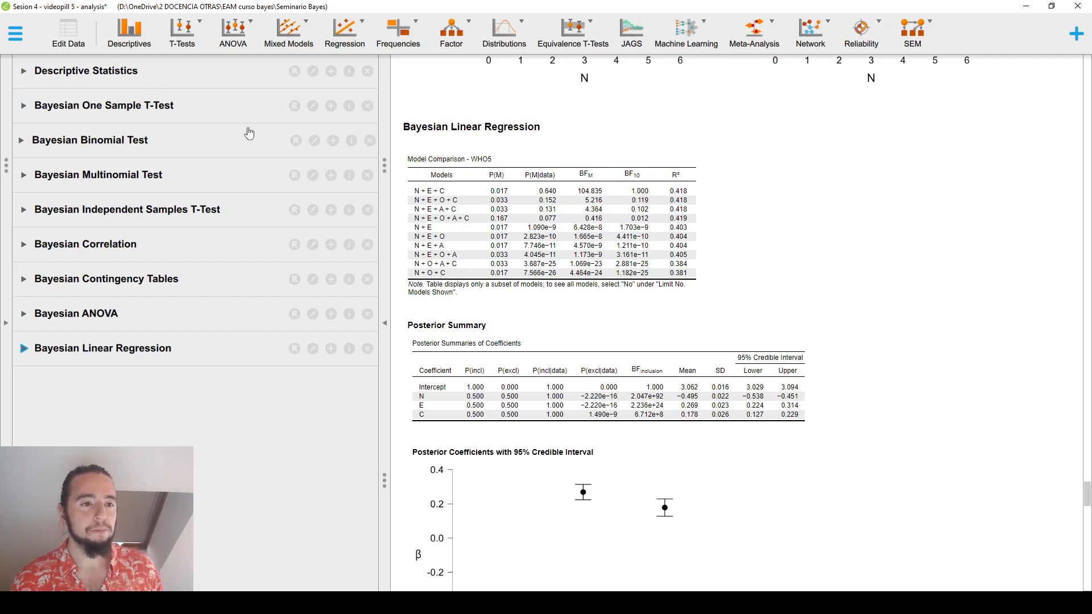
left_click(238, 45)
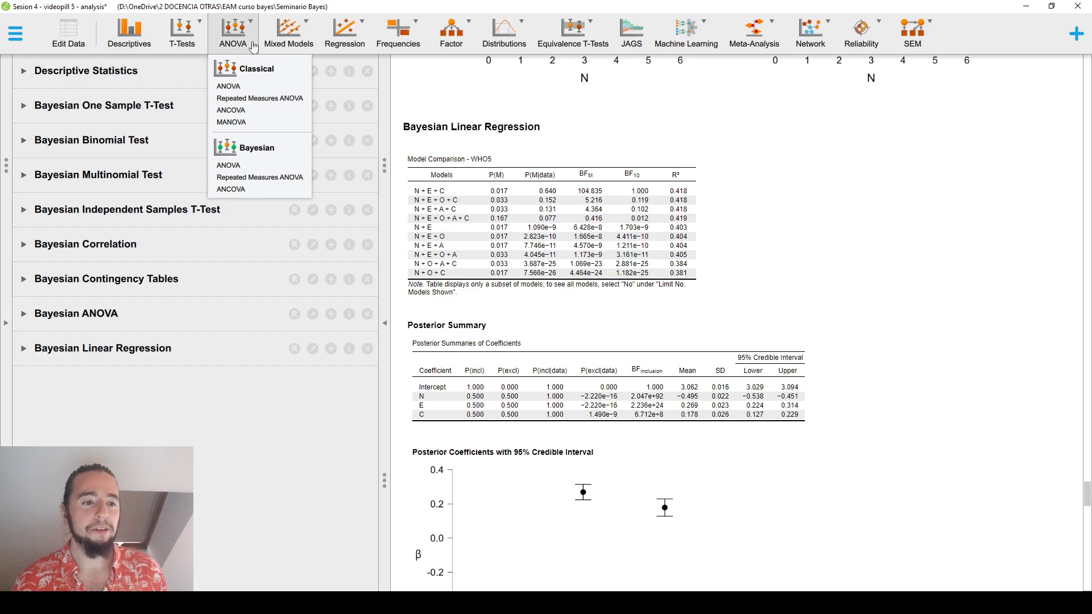
left_click(288, 35)
left_click(288, 35)
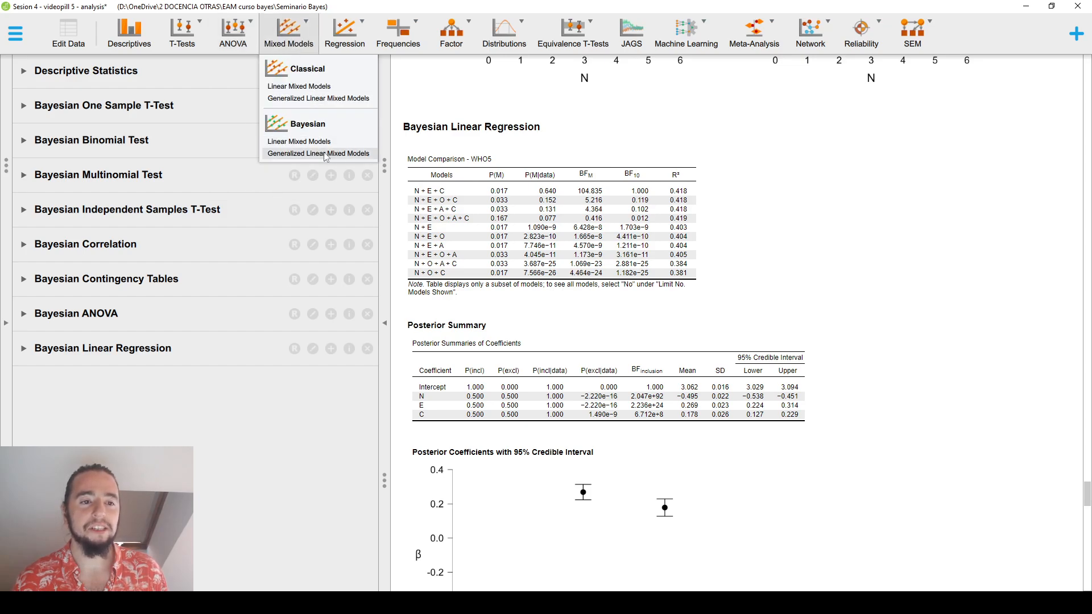
left_click(348, 41)
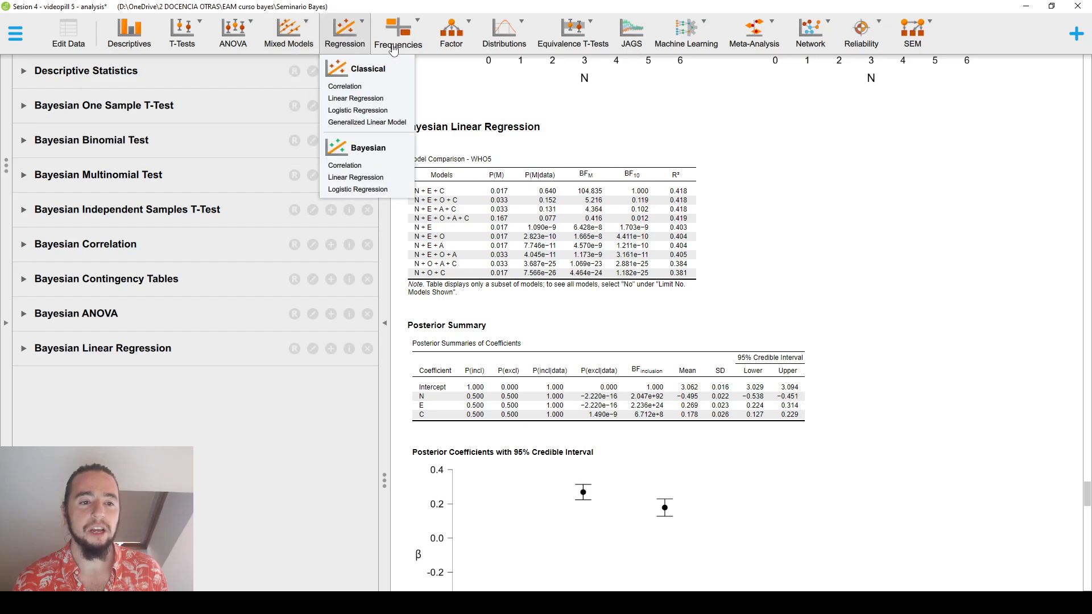
left_click(394, 50)
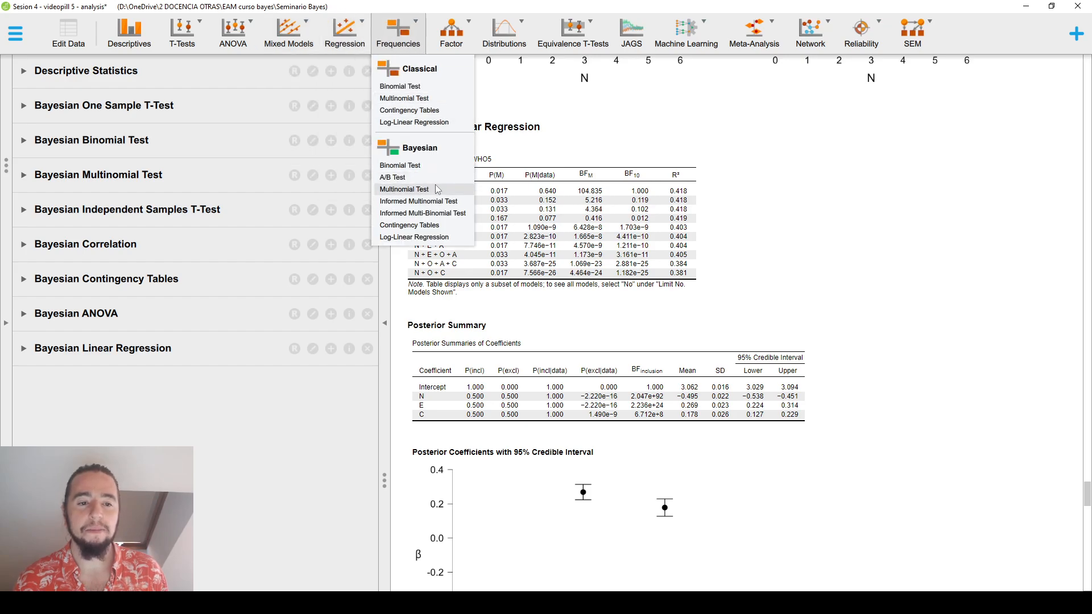
left_click(404, 53)
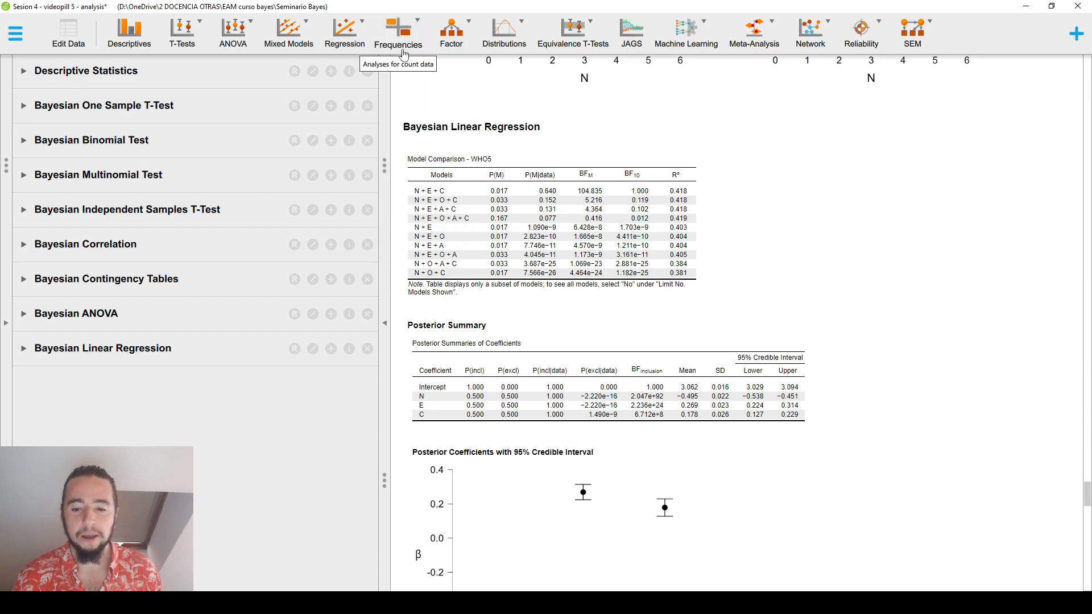